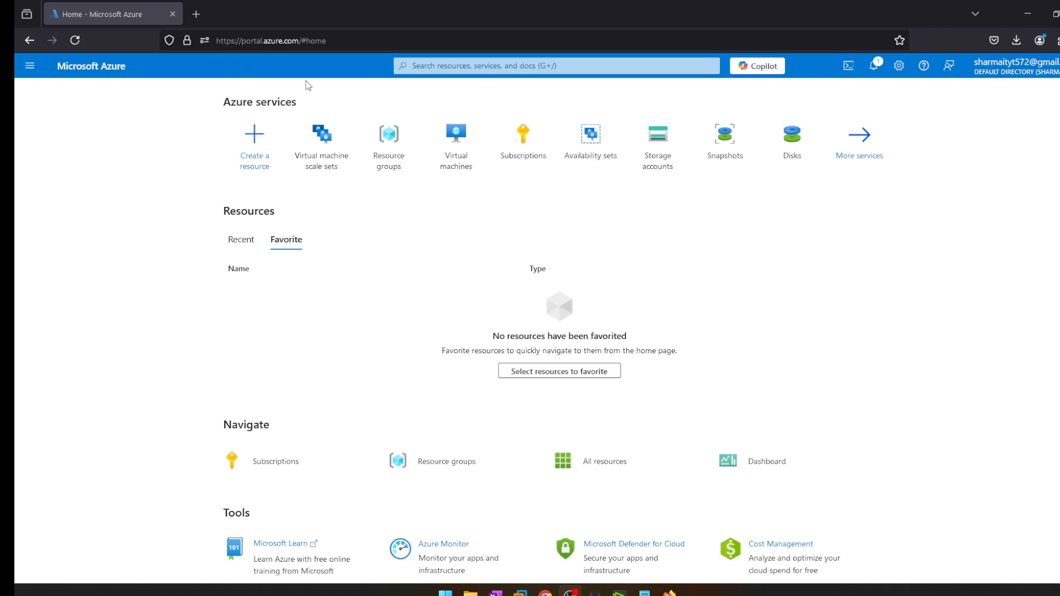
Step: Search the portal for virtual machine scale sets and open the Virtual machine scale sets service
click(460, 64)
text(v)
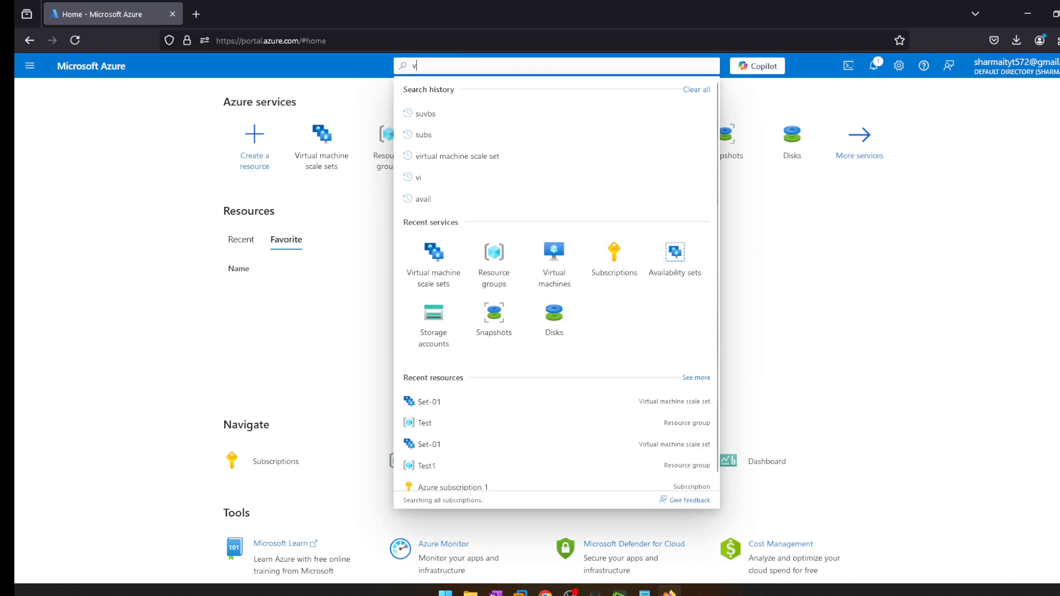
text(irtual machines scale)
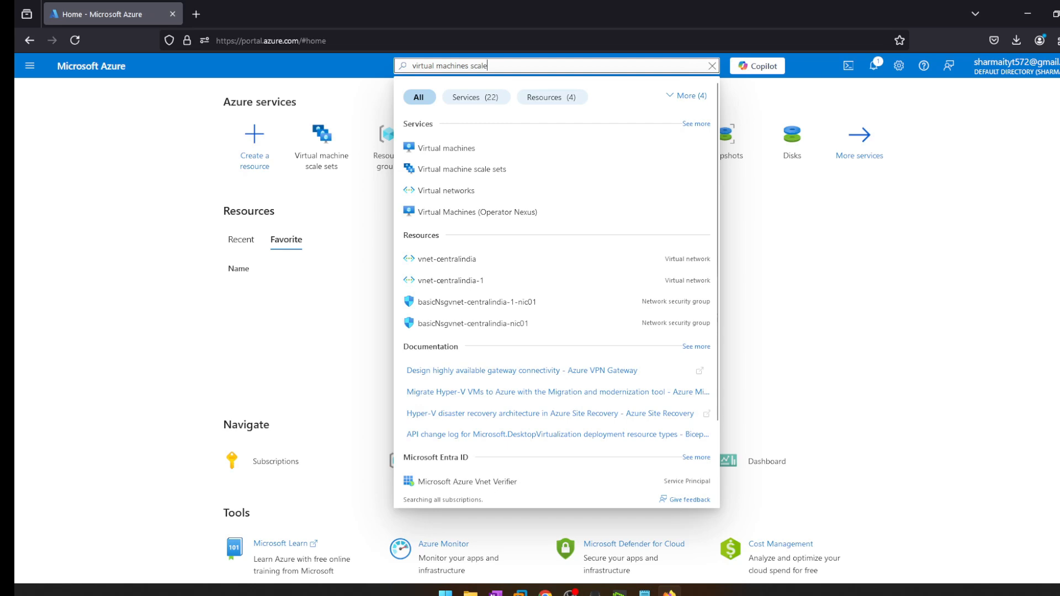
text( sets)
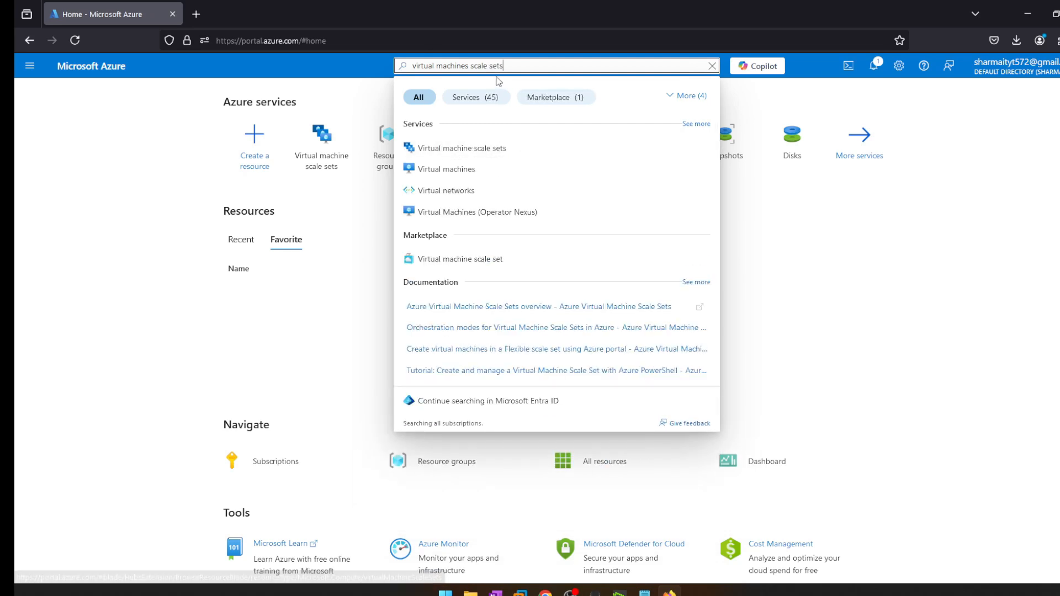
click(483, 156)
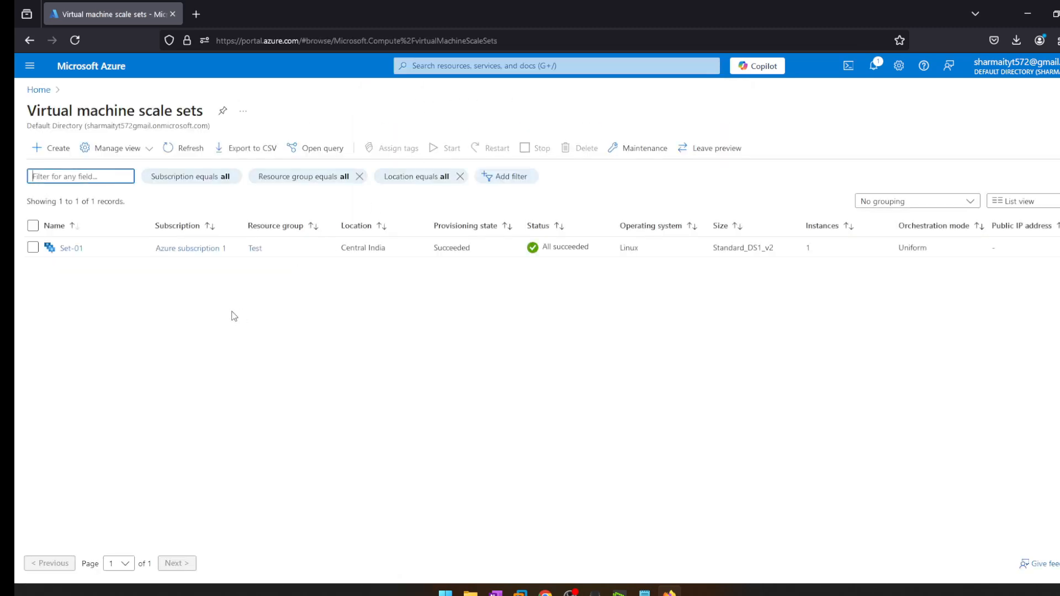
Step: Start creating a new virtual machine scale set from the scale sets list
drag(90, 251, 58, 257)
click(93, 291)
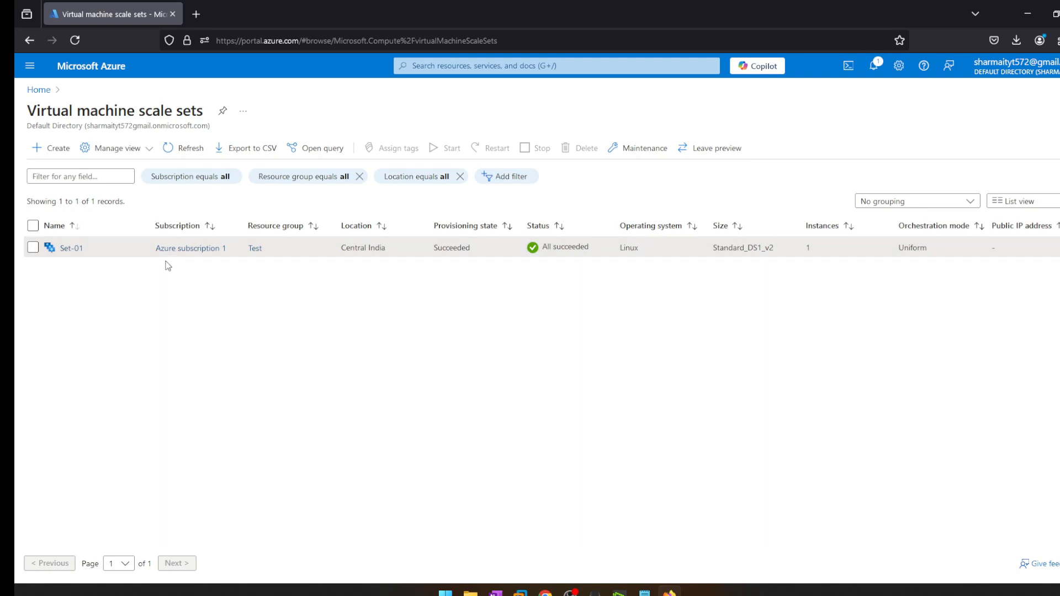
click(52, 149)
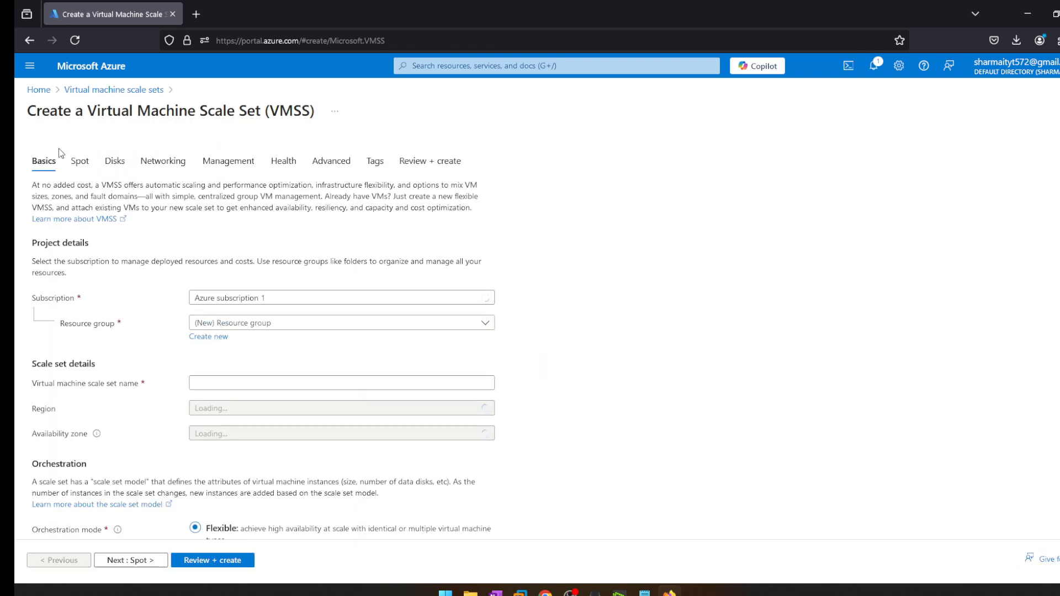
Step: Create a new resource group named Set-Grp for the scale set
drag(60, 325, 124, 328)
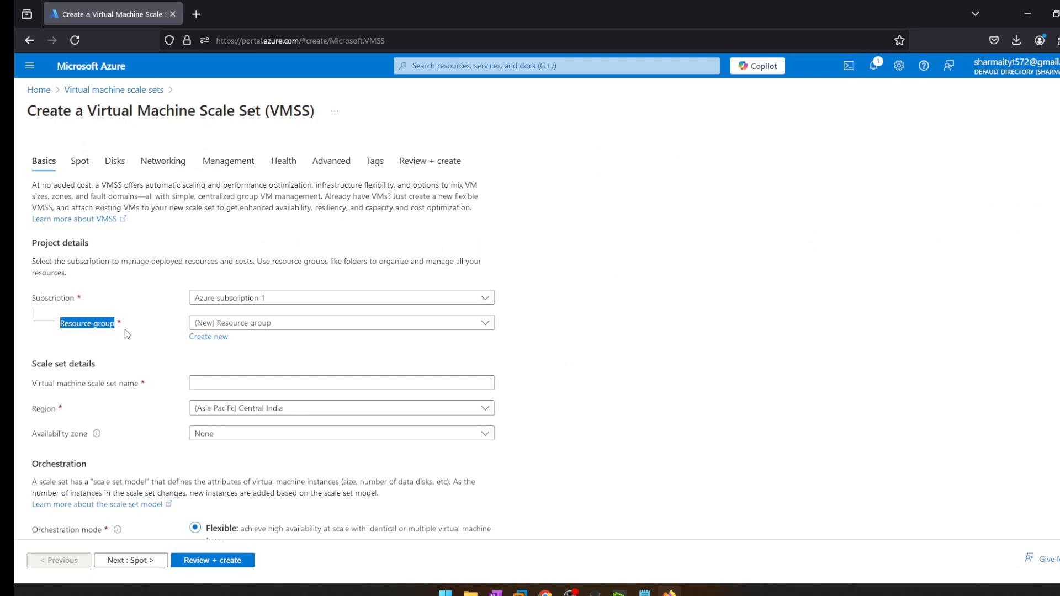
click(124, 326)
click(251, 326)
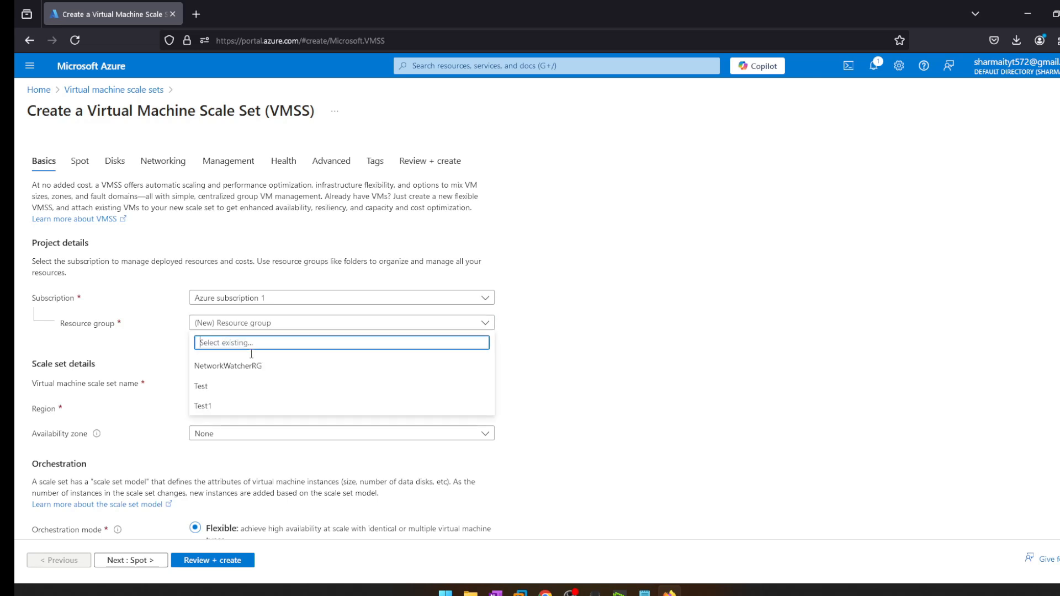
click(145, 355)
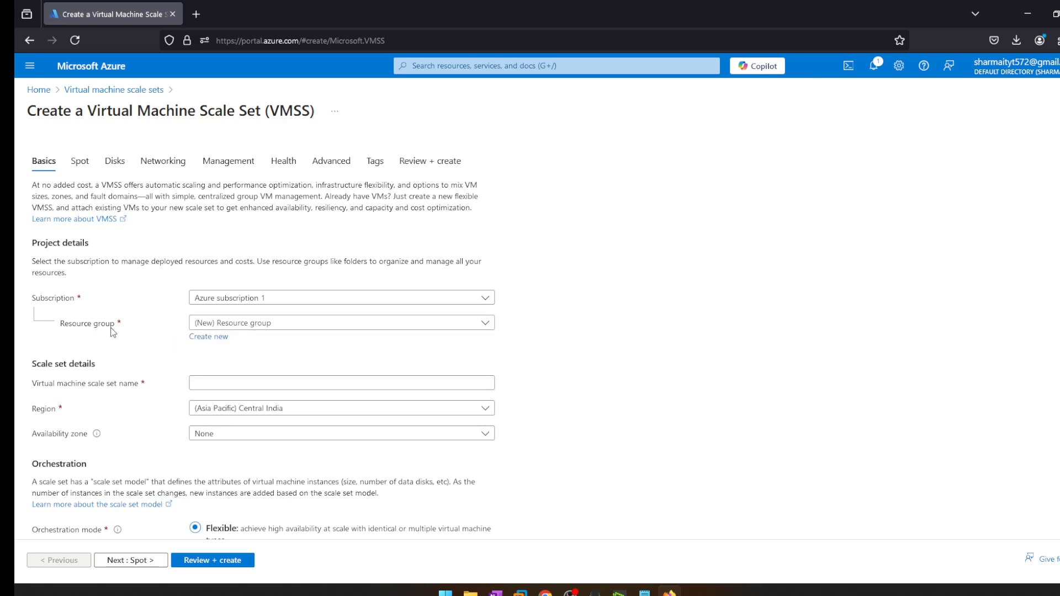
click(205, 338)
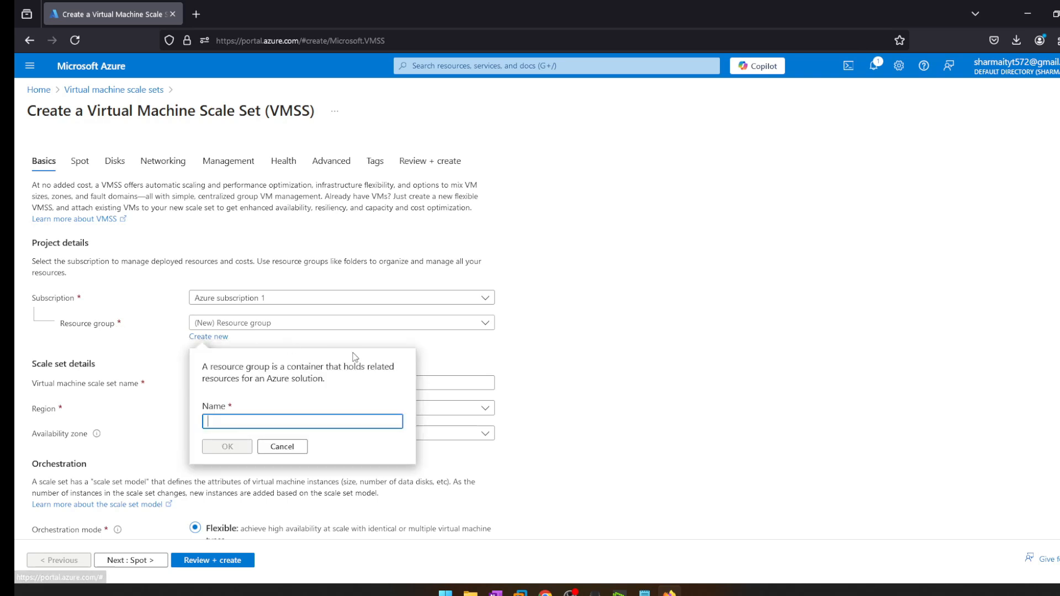
text(Se)
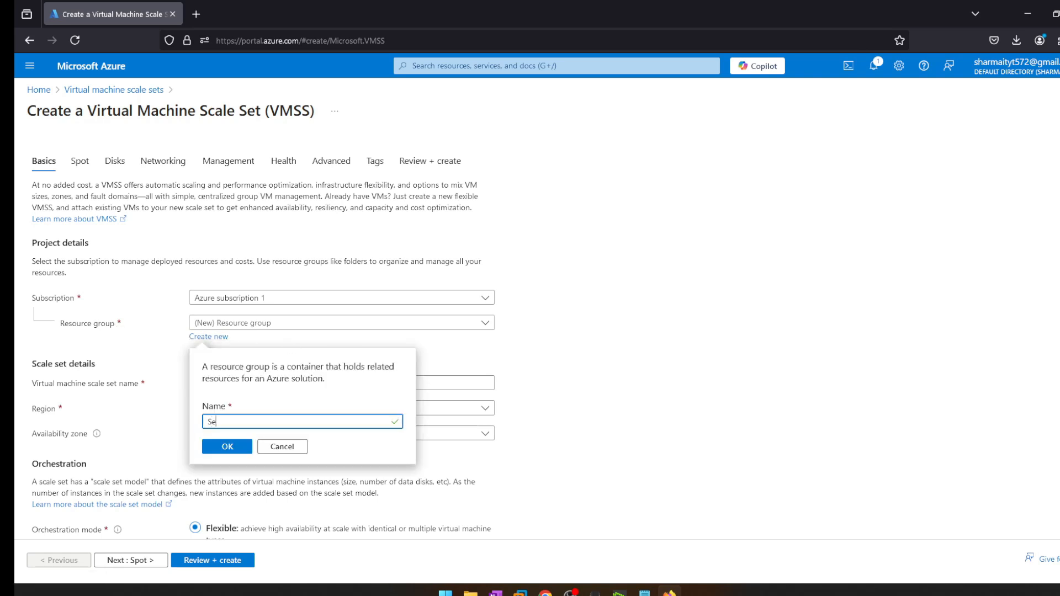
text(t-Group)
key(BackSpace)
key(BackSpace)
key(BackSpace)
text(p)
click(223, 445)
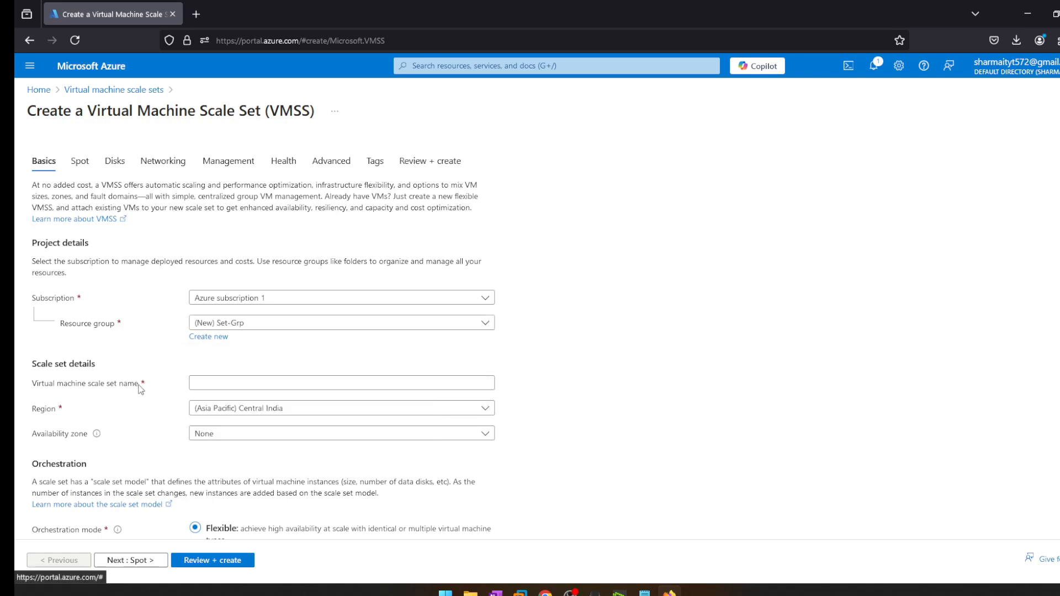
Step: Name the virtual machine scale set Set-002
drag(139, 385, 58, 386)
click(59, 391)
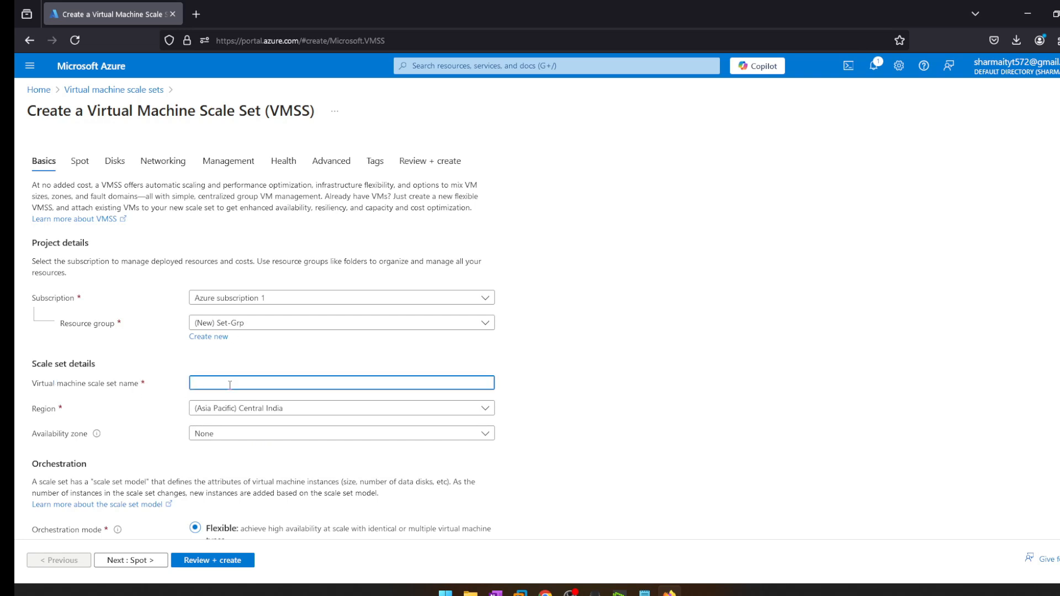
text(Set-001)
Step: Examine the available region options for the scale set
click(44, 411)
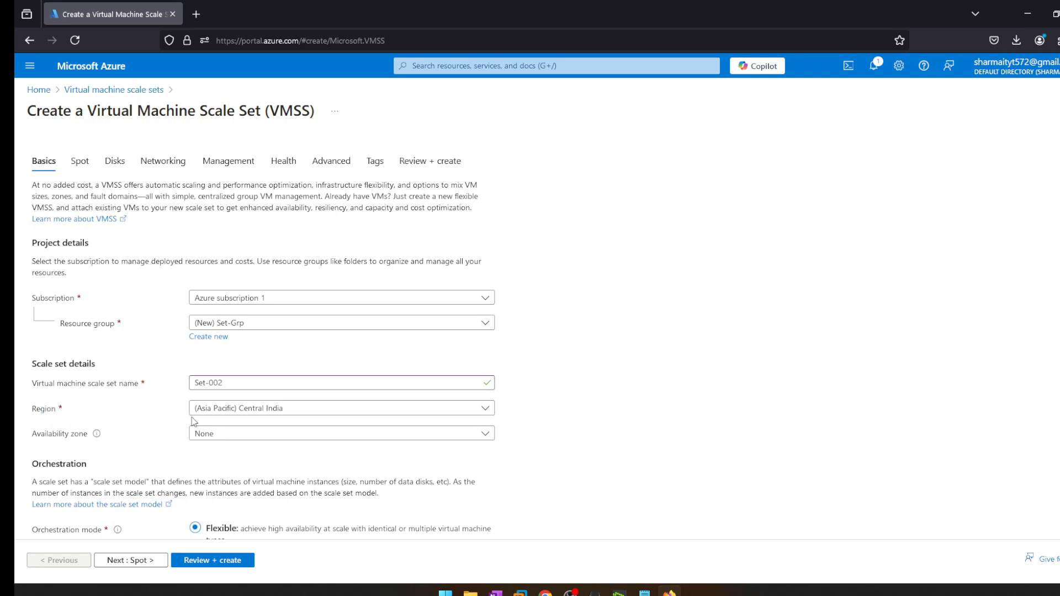
click(226, 411)
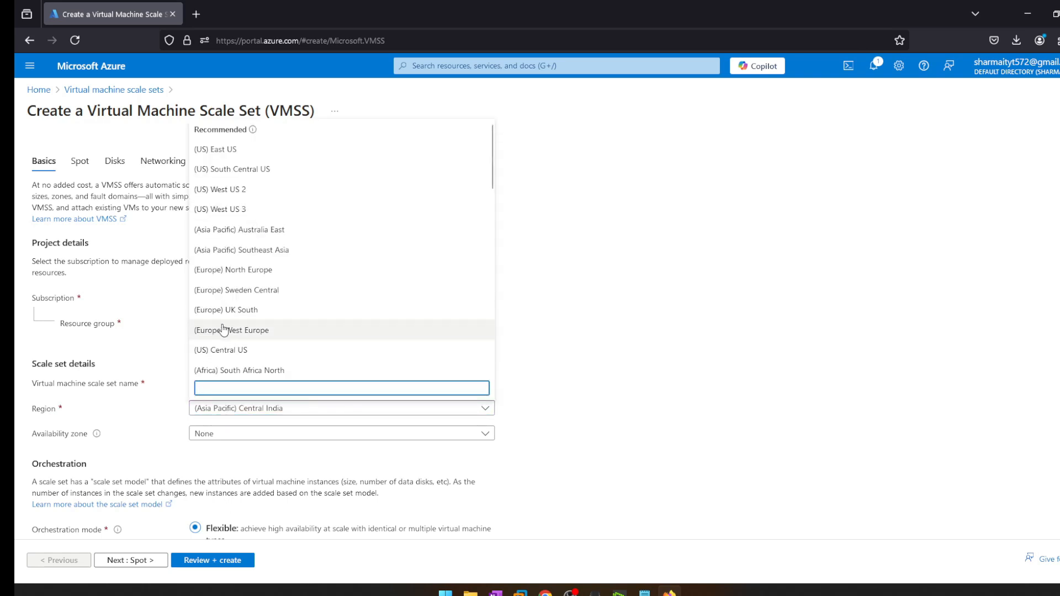
click(62, 413)
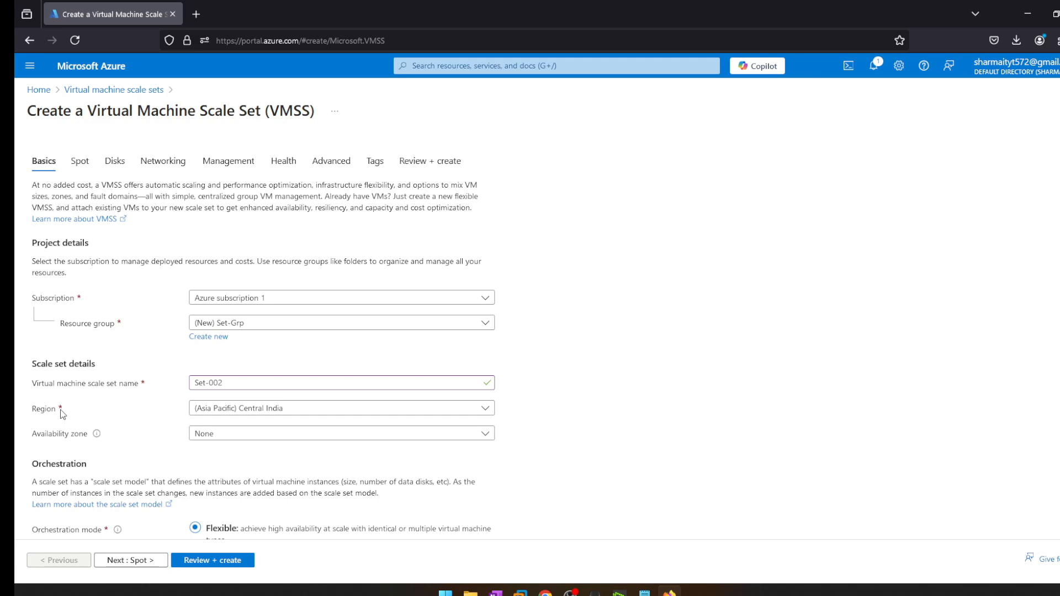
click(196, 410)
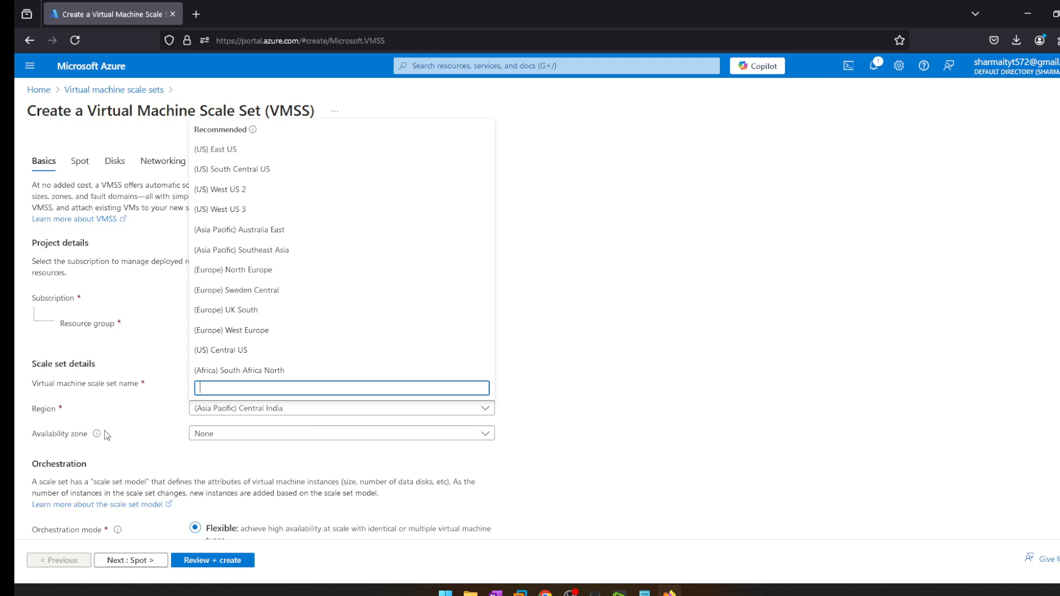
click(122, 413)
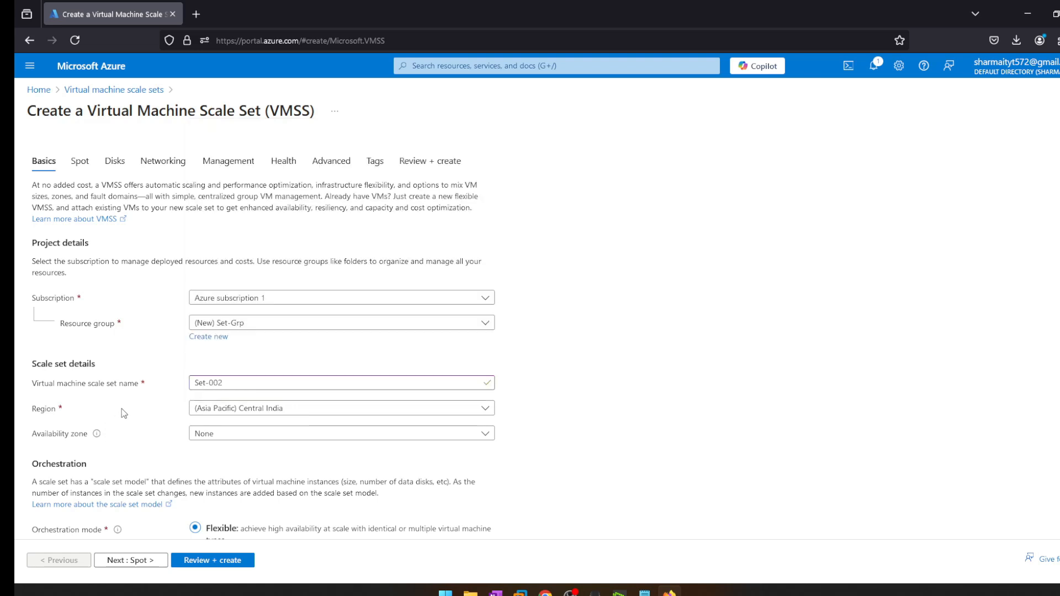
click(245, 414)
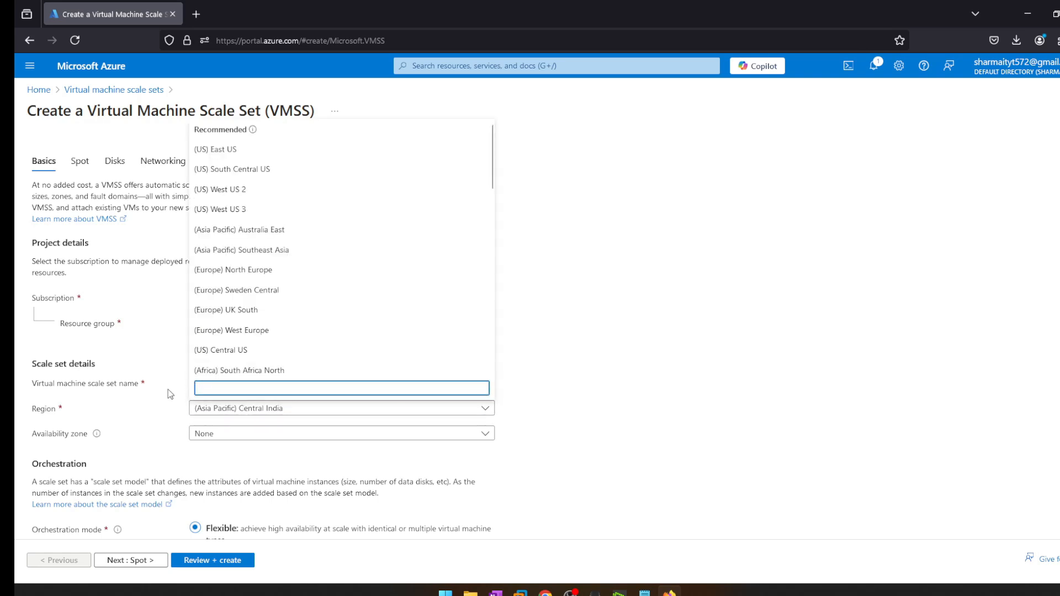
click(105, 395)
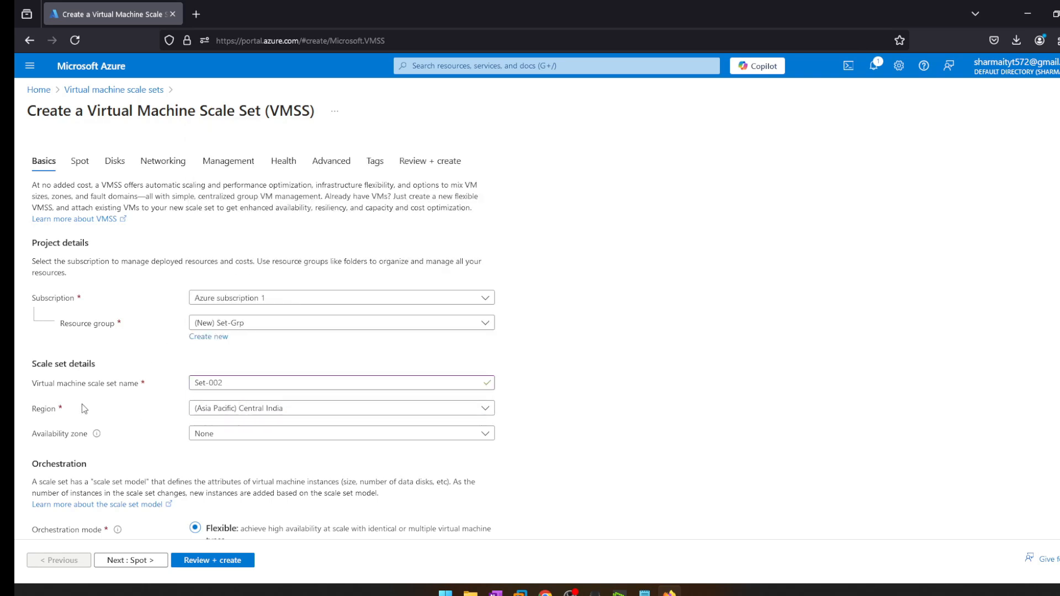
Step: Examine the availability zone options for the scale set
scroll(84, 407, down, 1)
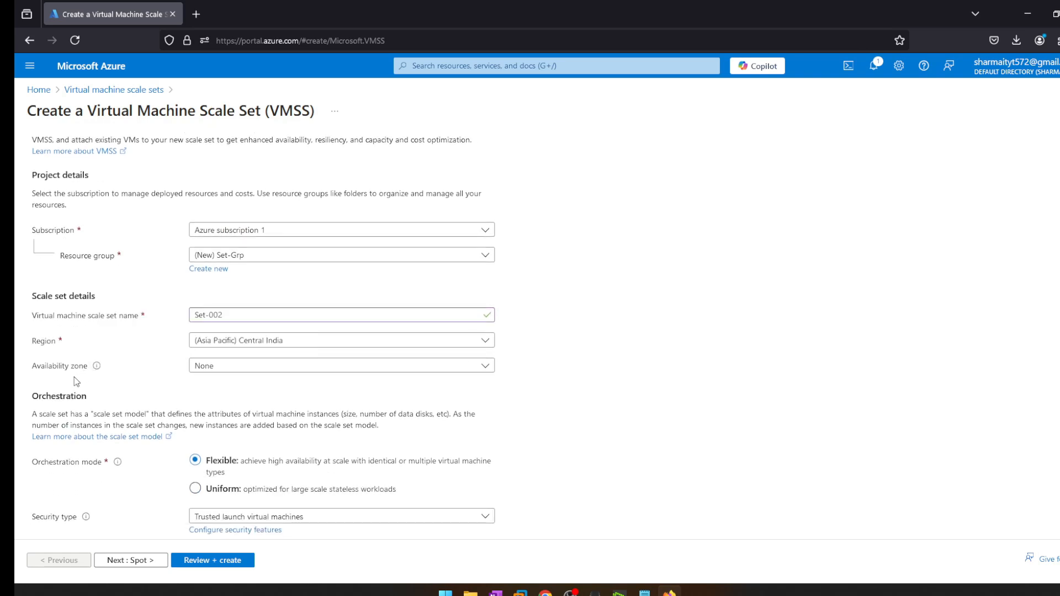
click(212, 367)
click(210, 404)
click(210, 407)
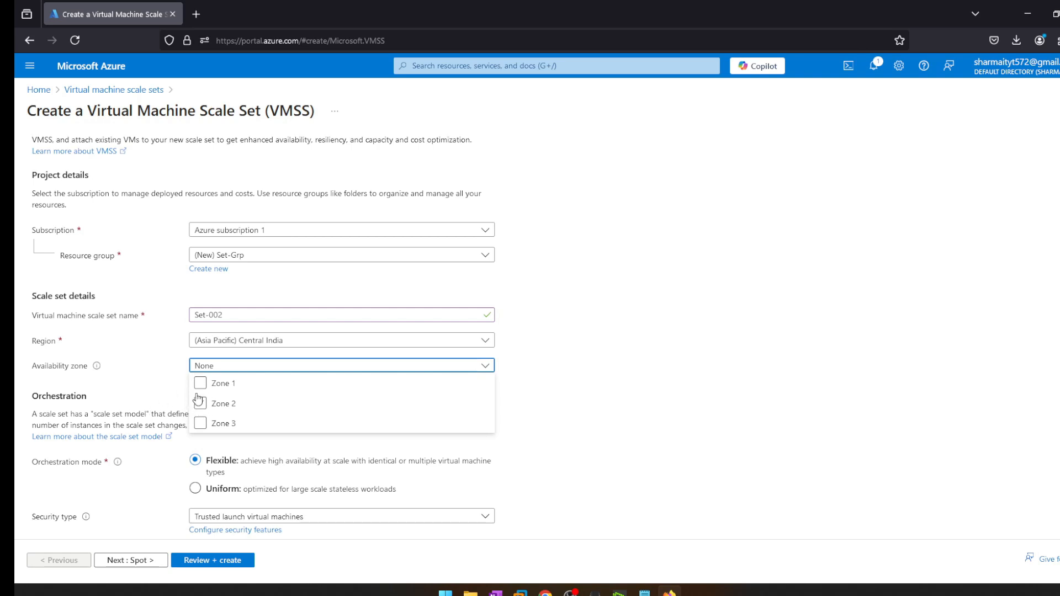
click(204, 386)
click(147, 386)
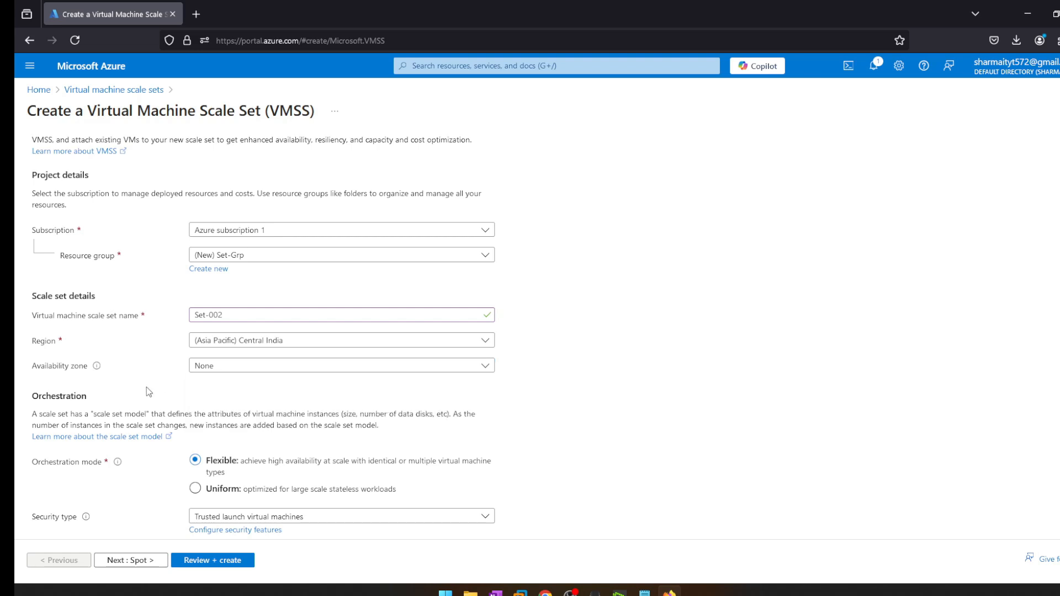
click(198, 367)
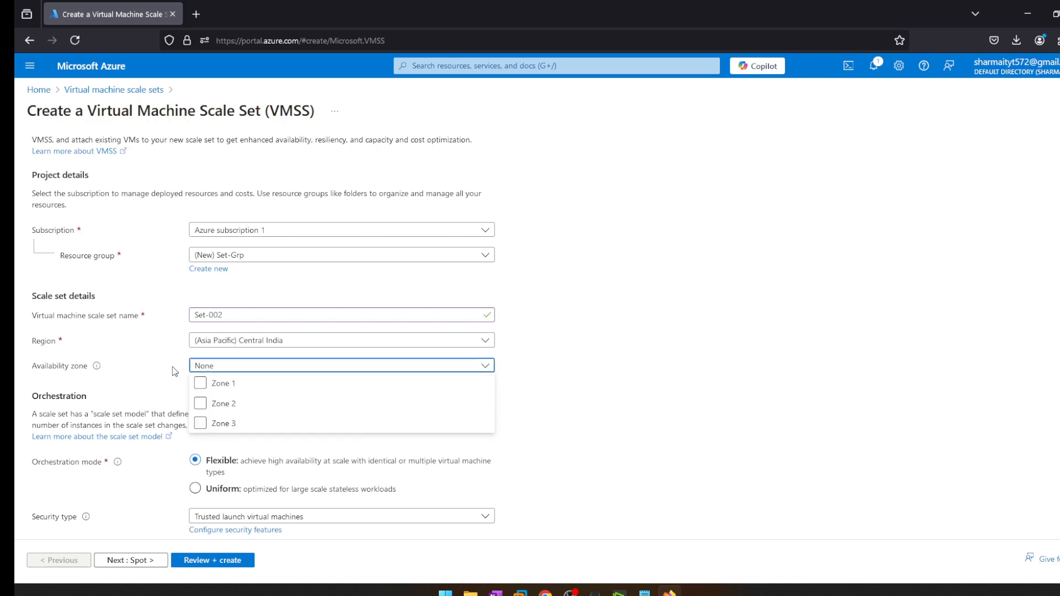
click(181, 369)
Step: Set the orchestration mode to Uniform
scroll(191, 367, down, 3)
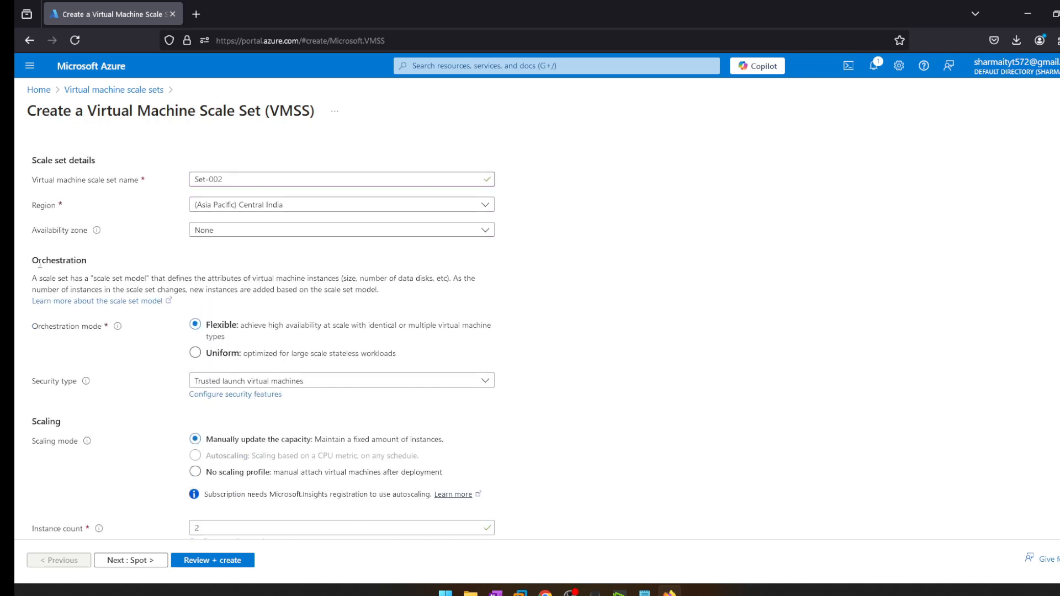
drag(32, 260, 101, 271)
click(101, 267)
click(248, 360)
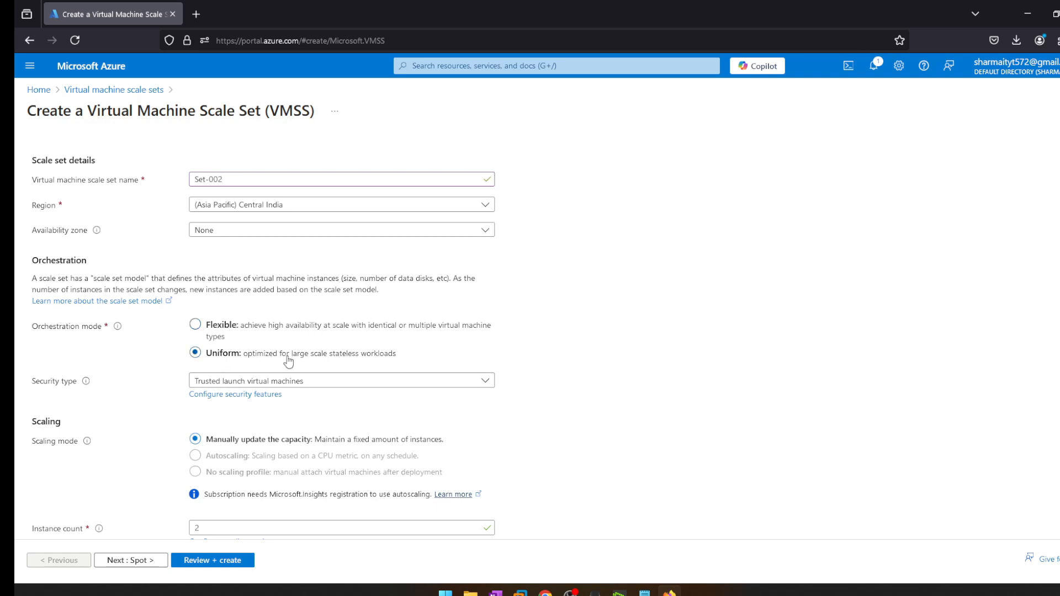
Step: Set the security type to Standard
scroll(69, 403, down, 2)
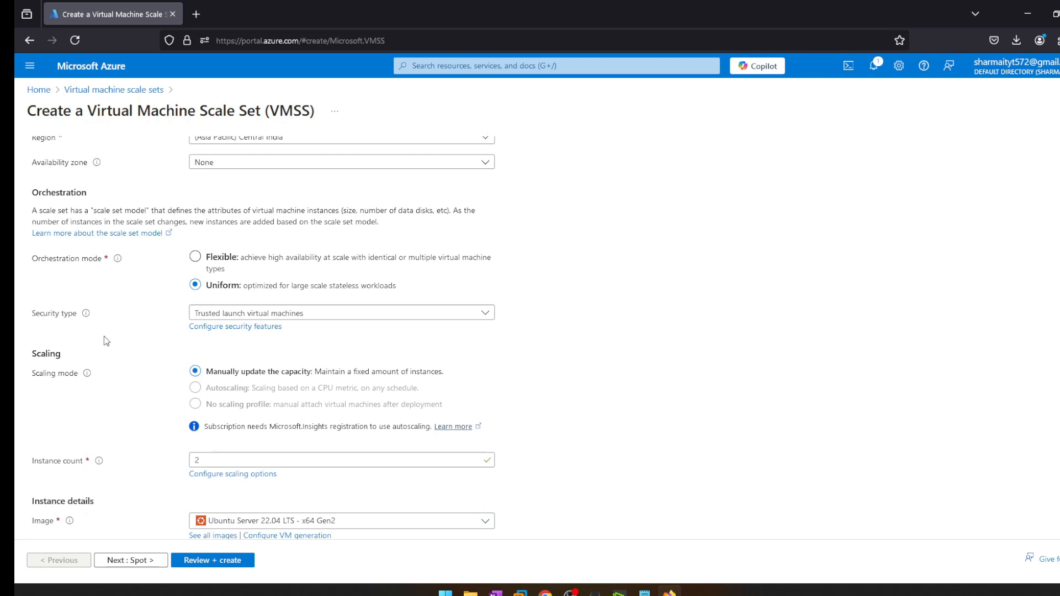
click(238, 311)
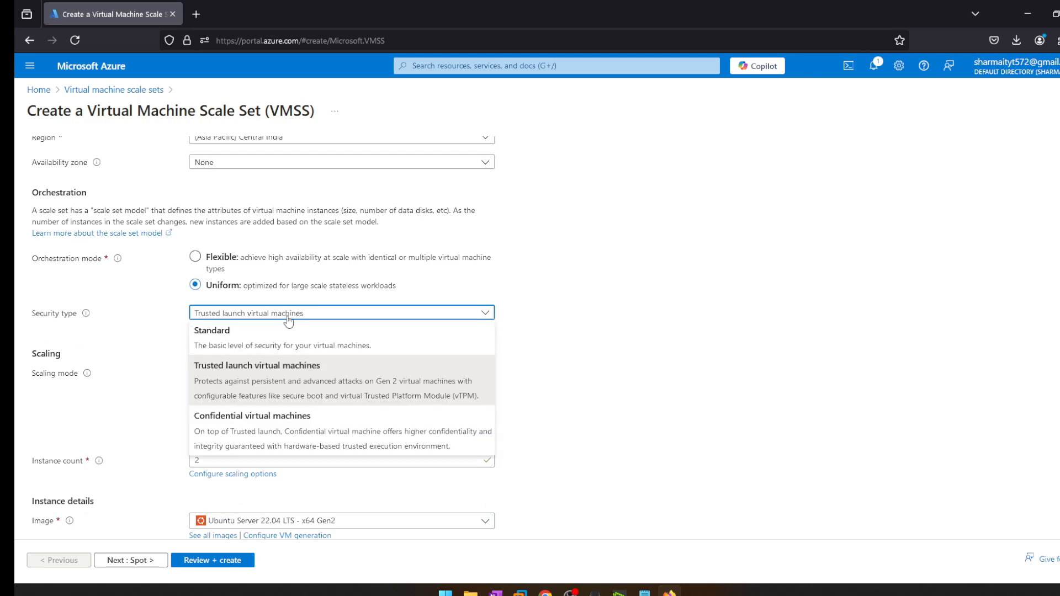
click(246, 338)
Step: Set the scale set's instance count to 1 under manual capacity scaling
scroll(38, 310, down, 2)
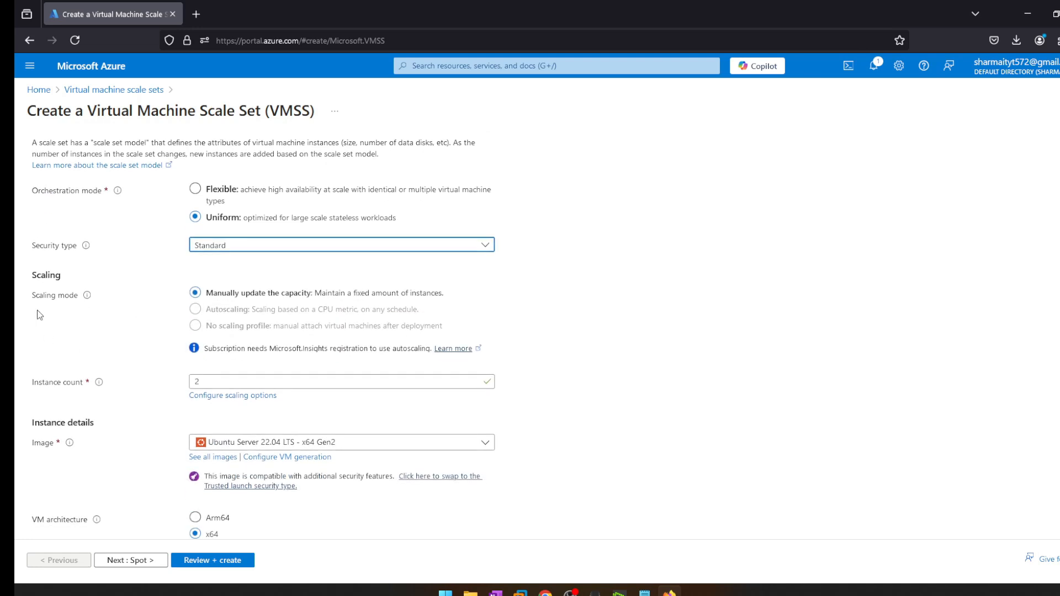
drag(206, 311, 336, 324)
click(336, 324)
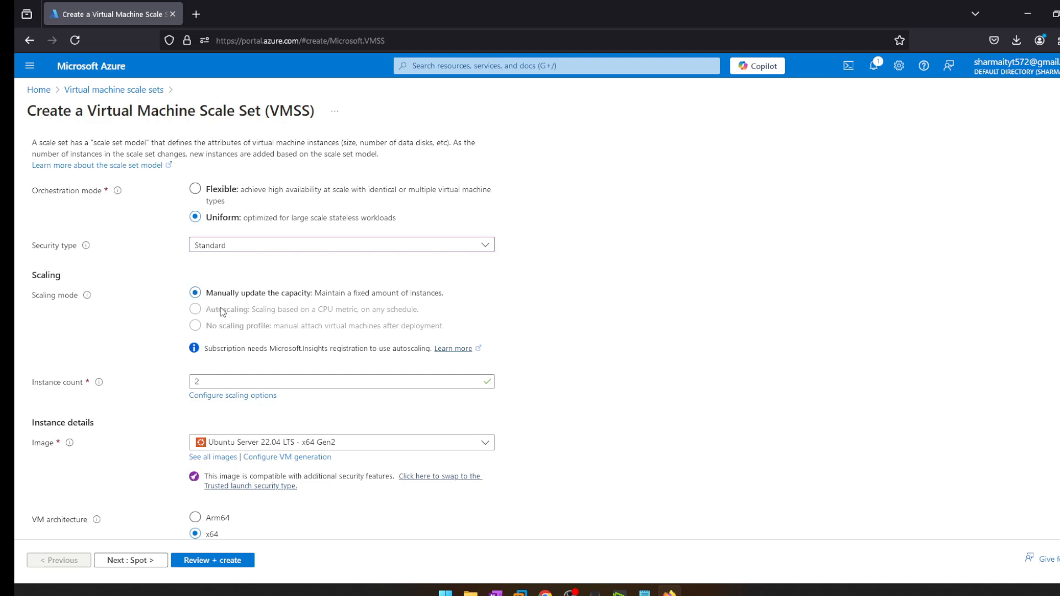
scroll(115, 347, down, 1)
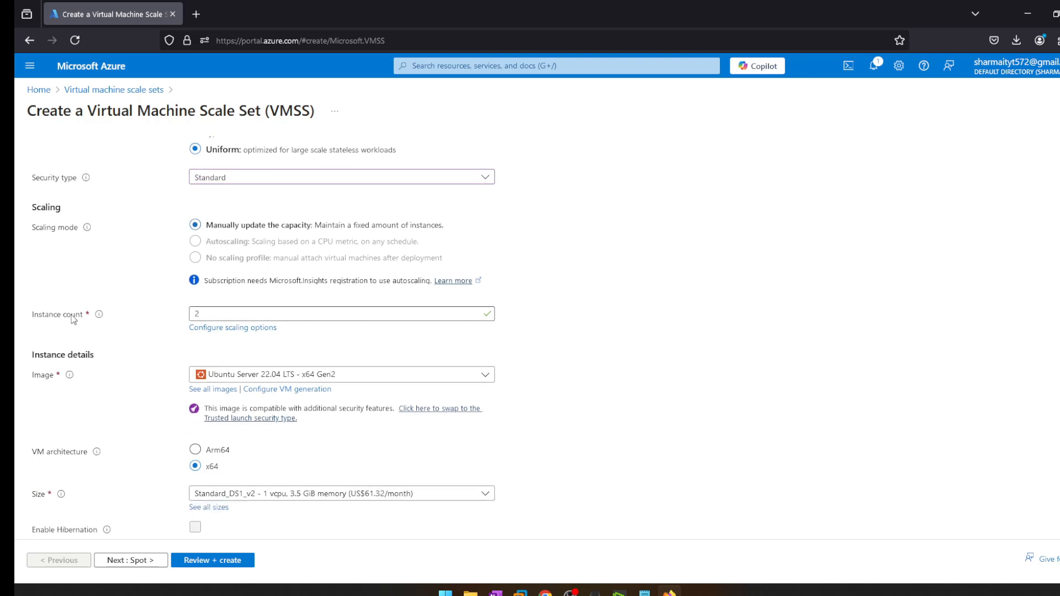
drag(34, 315, 87, 321)
click(87, 321)
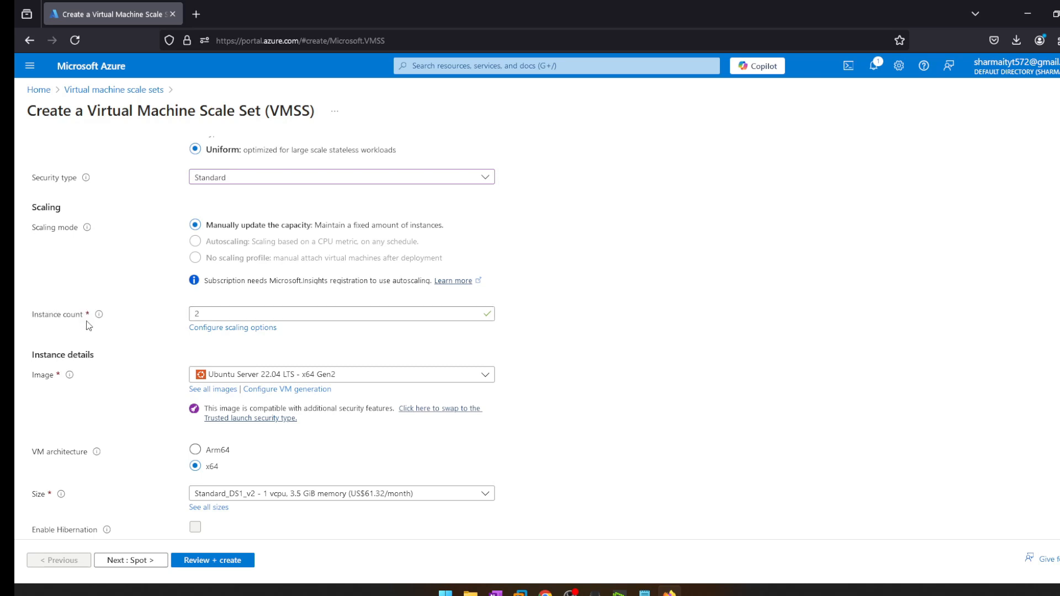
click(208, 313)
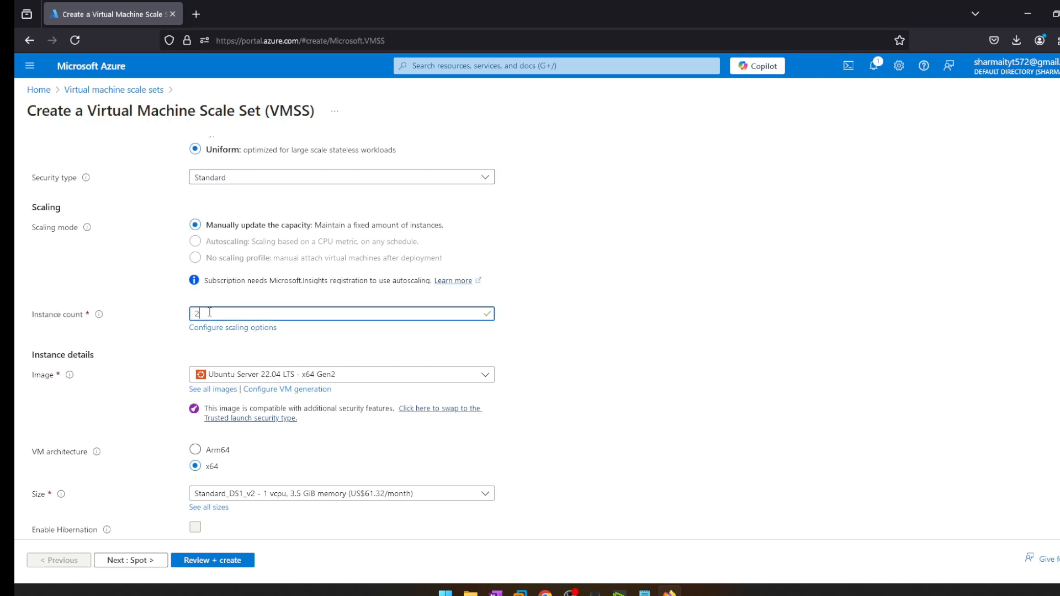
click(126, 330)
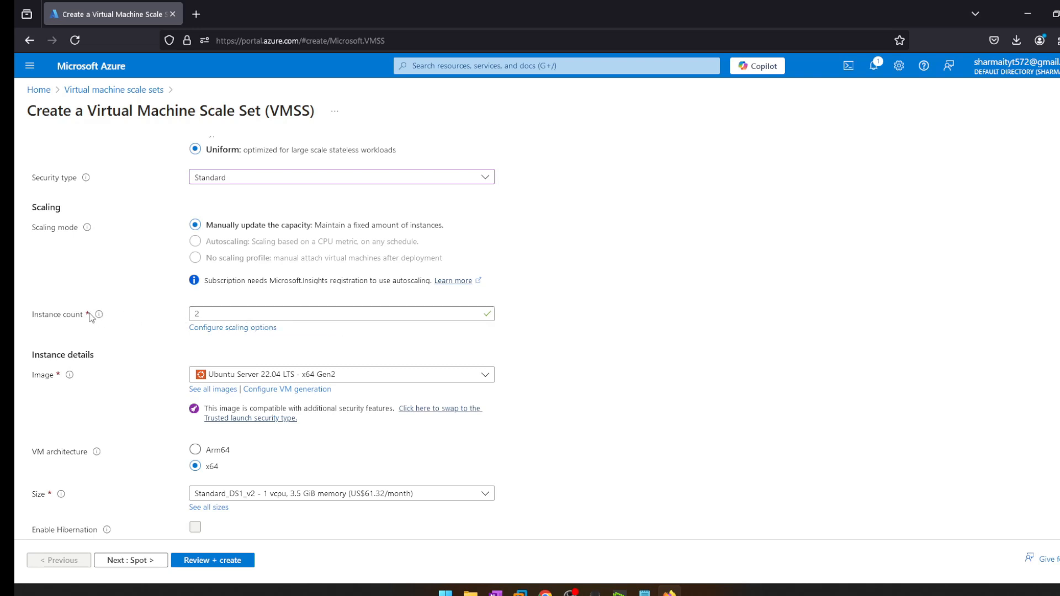
click(224, 310)
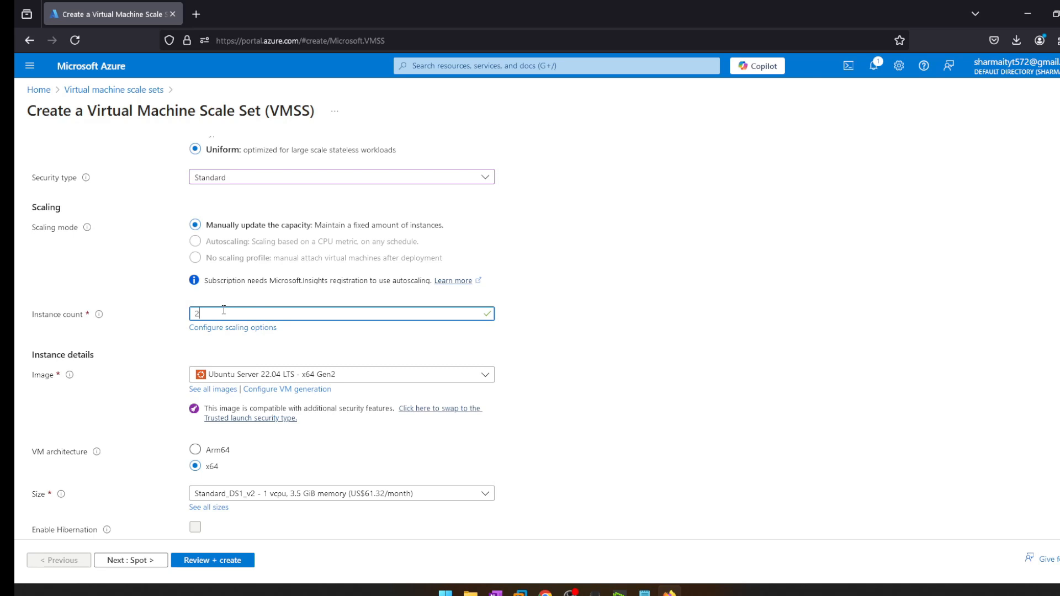
double_click(224, 310)
text(1)
Step: Examine the scale set's image, VM architecture and size settings
scroll(72, 345, down, 1)
drag(44, 287, 55, 311)
click(144, 300)
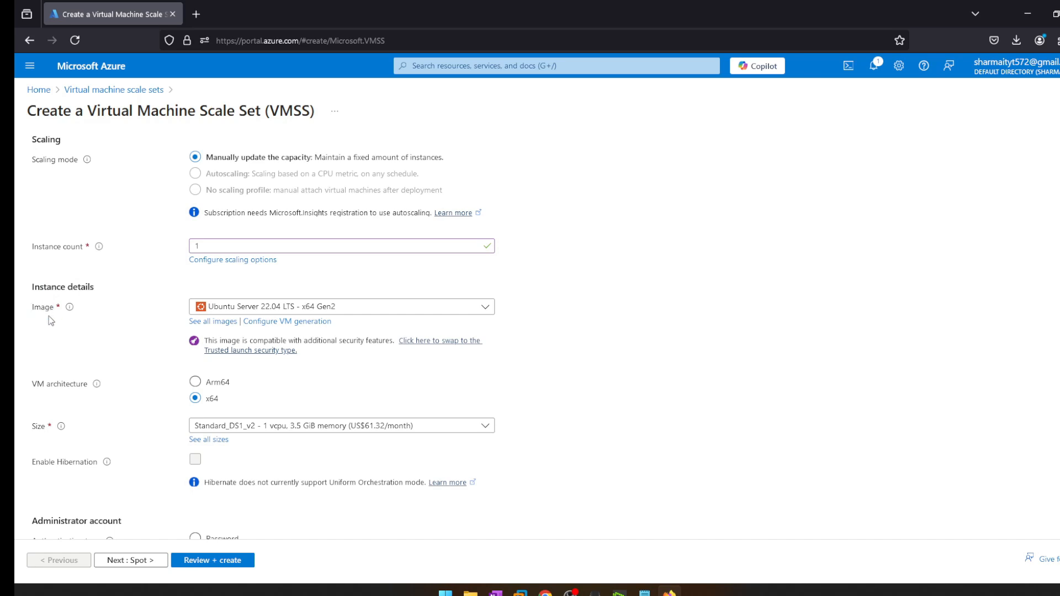
click(210, 306)
click(117, 338)
scroll(74, 402, down, 3)
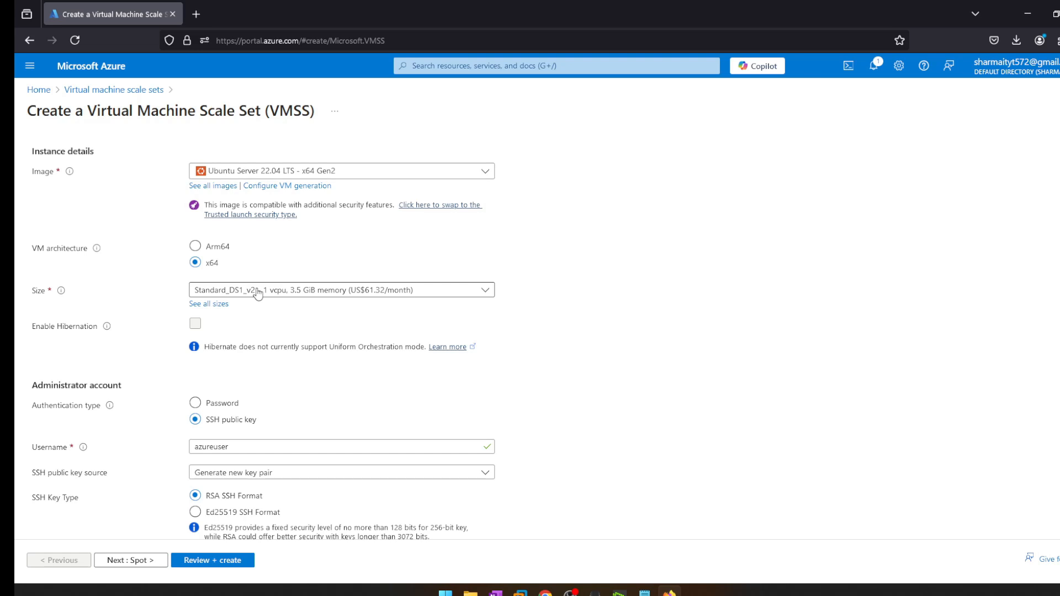
scroll(84, 365, down, 1)
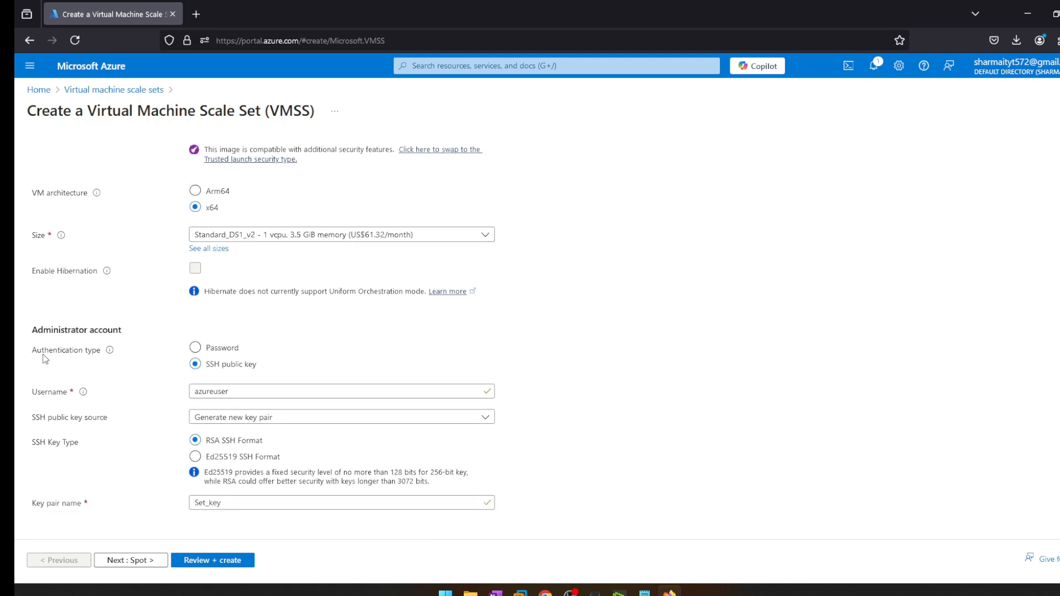
Step: Switch the administrator authentication type to password and enter the administrator username
click(195, 348)
click(237, 423)
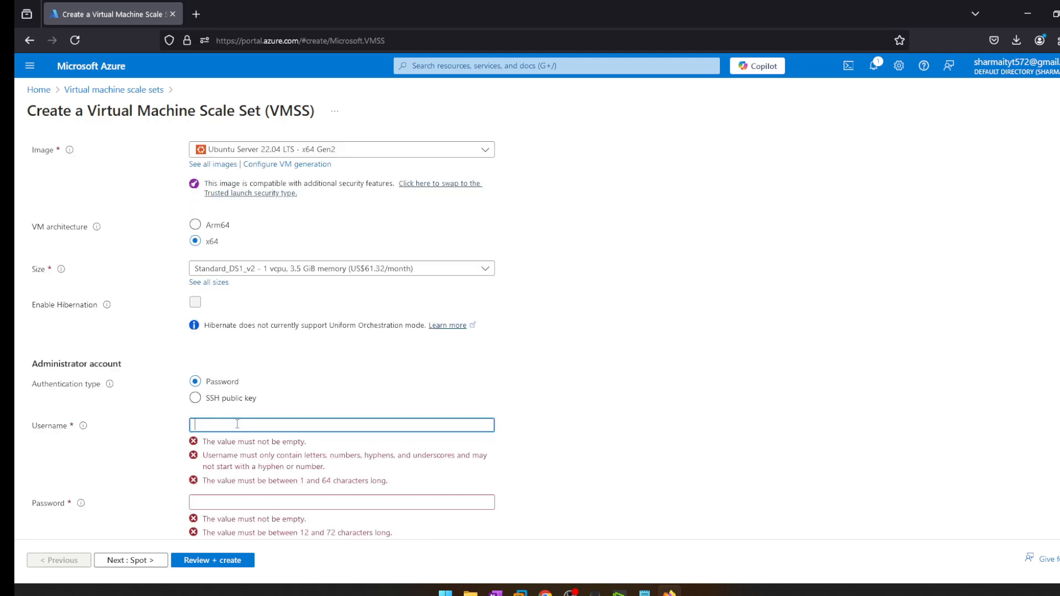
key(Tab)
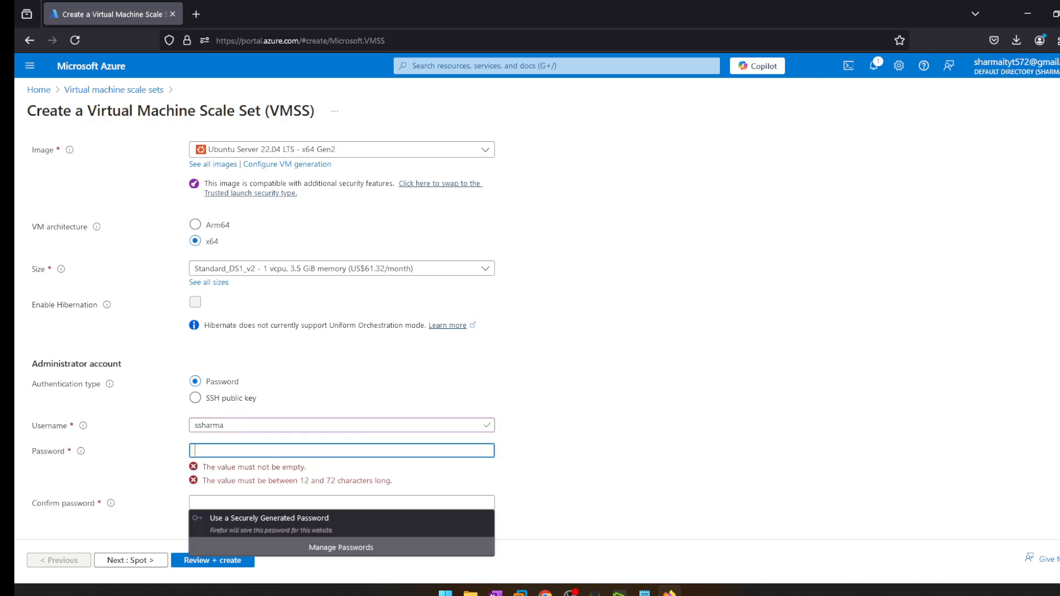
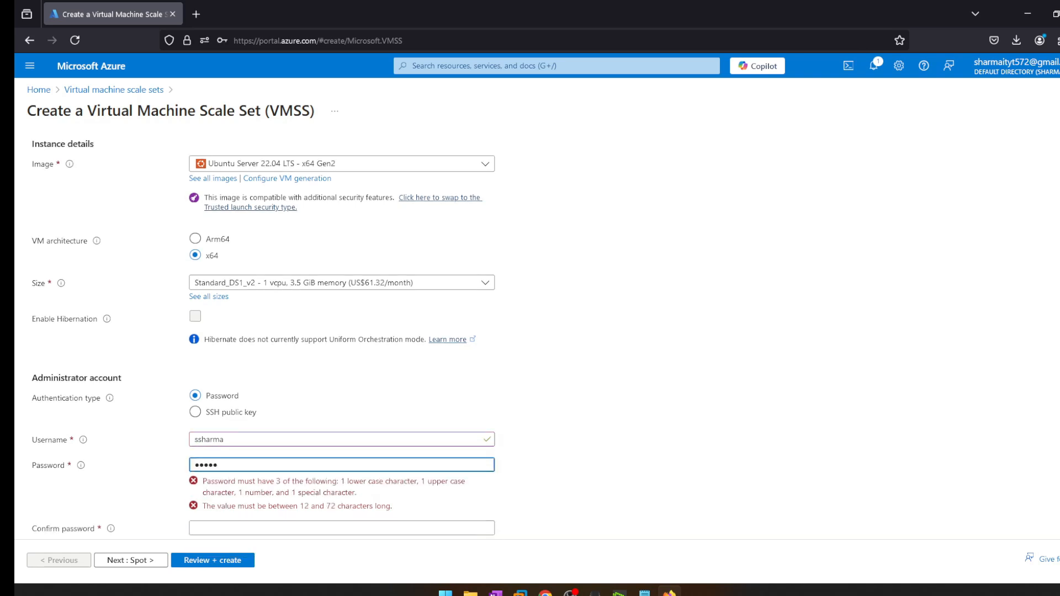
Step: Enter the administrator password and confirm it in the confirmation field
key(Tab)
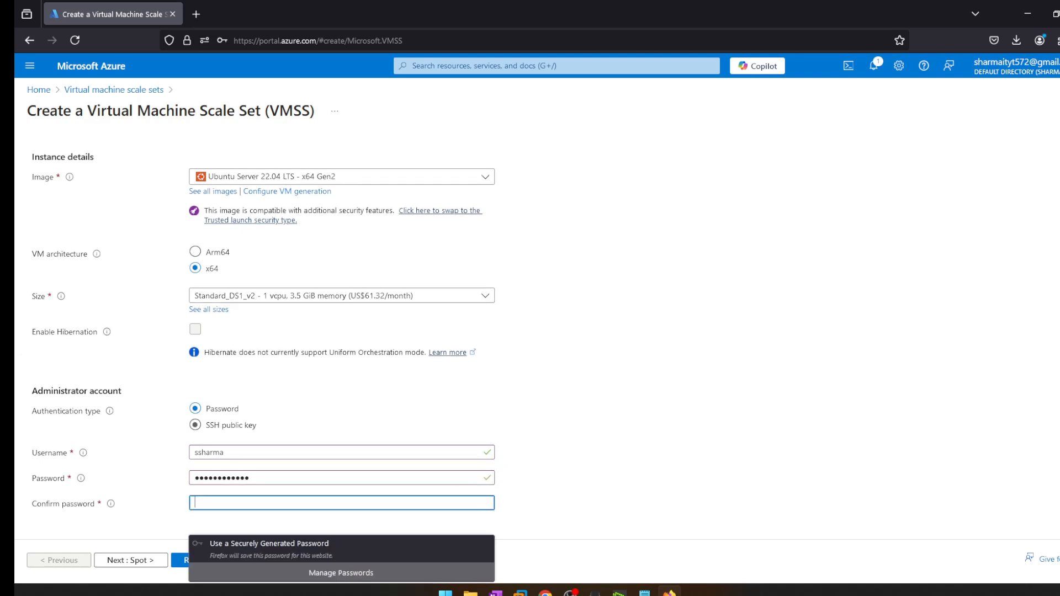
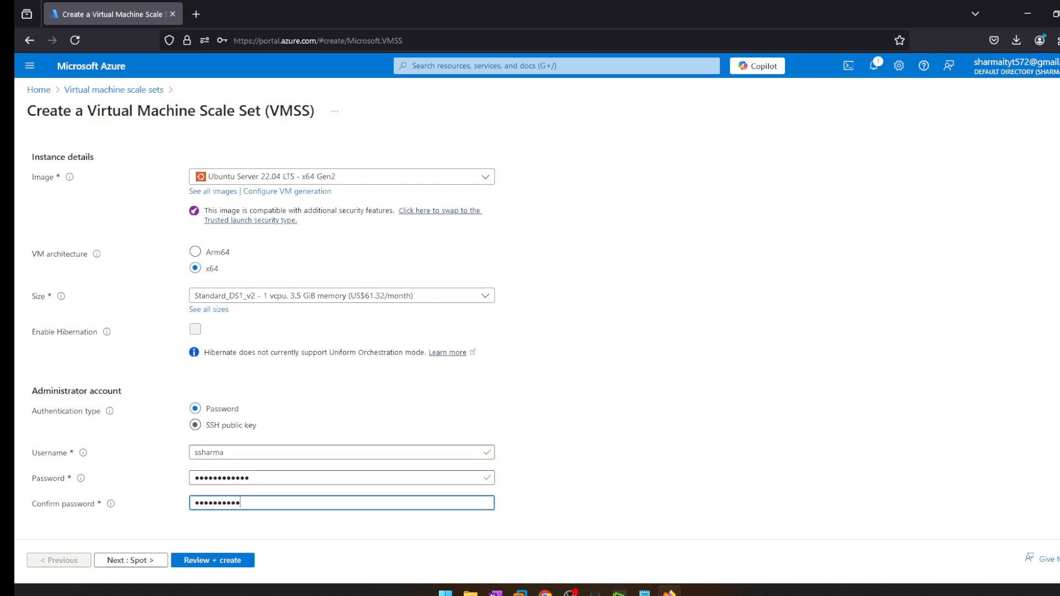
Step: Move past the Spot settings with defaults to the Disks tab
click(155, 558)
scroll(126, 473, down, 4)
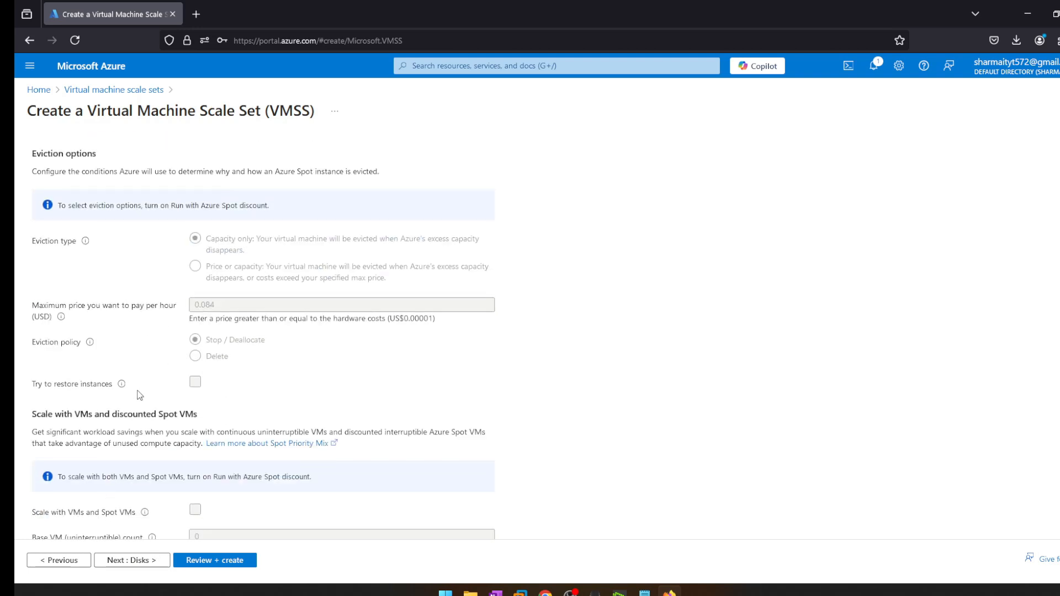
click(135, 562)
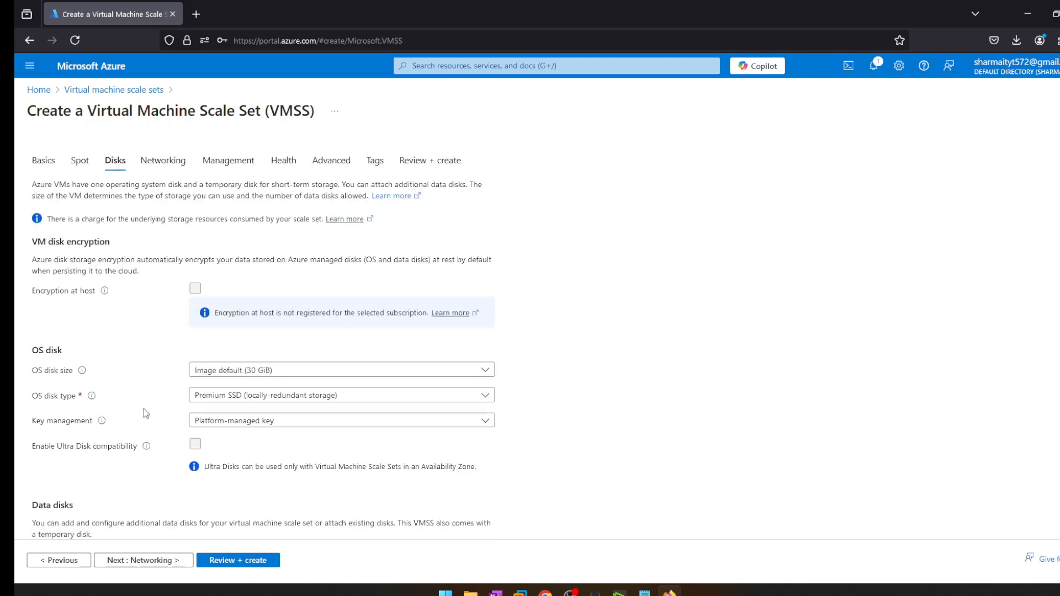
Step: Review the OS disk and data disk defaults and continue to the Networking tab
scroll(145, 414, down, 3)
scroll(138, 411, up, 3)
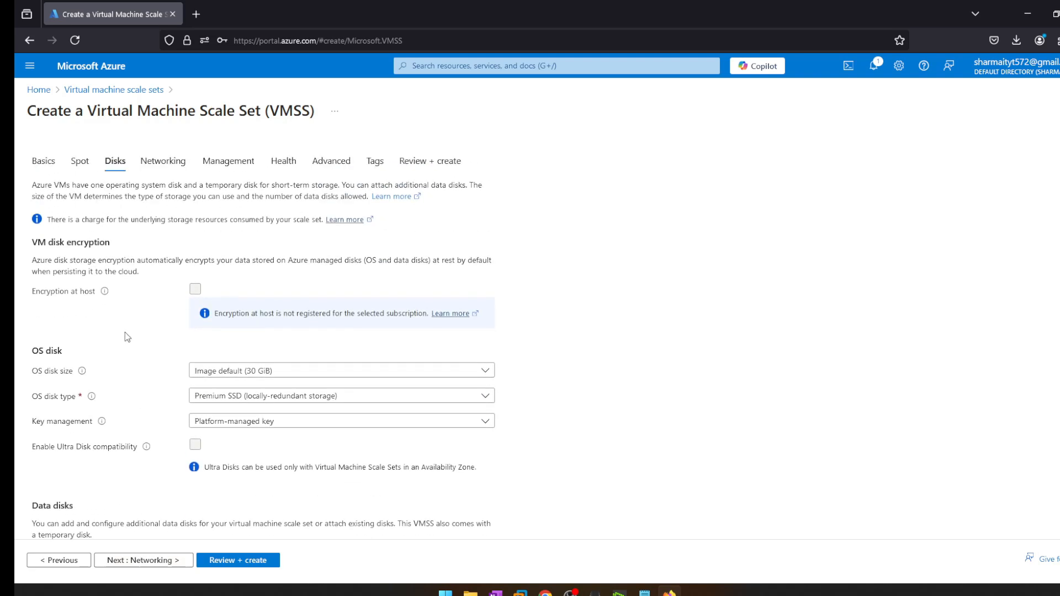
scroll(60, 424, down, 2)
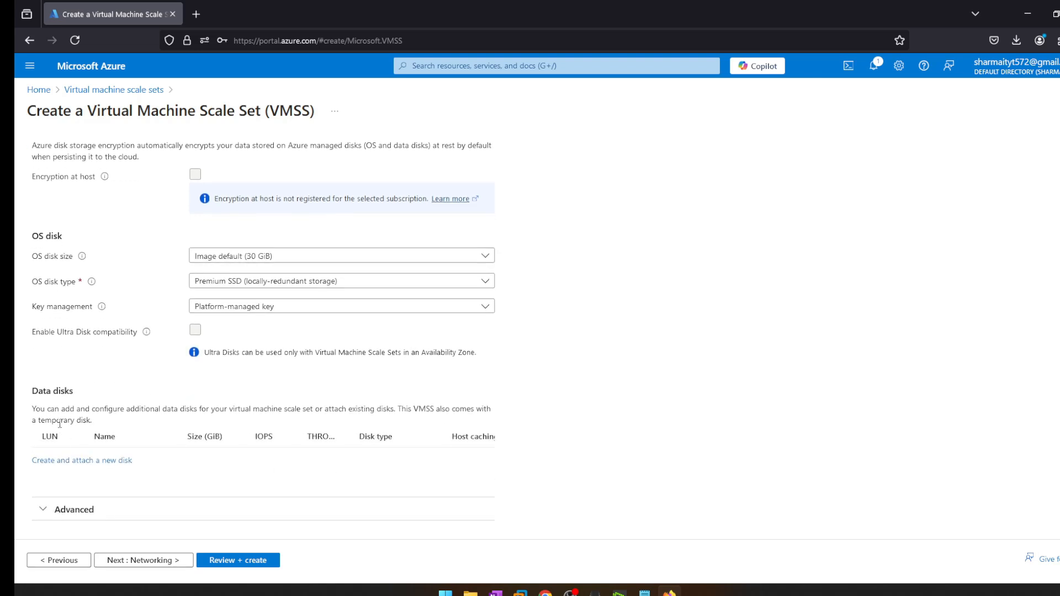
scroll(87, 348, up, 2)
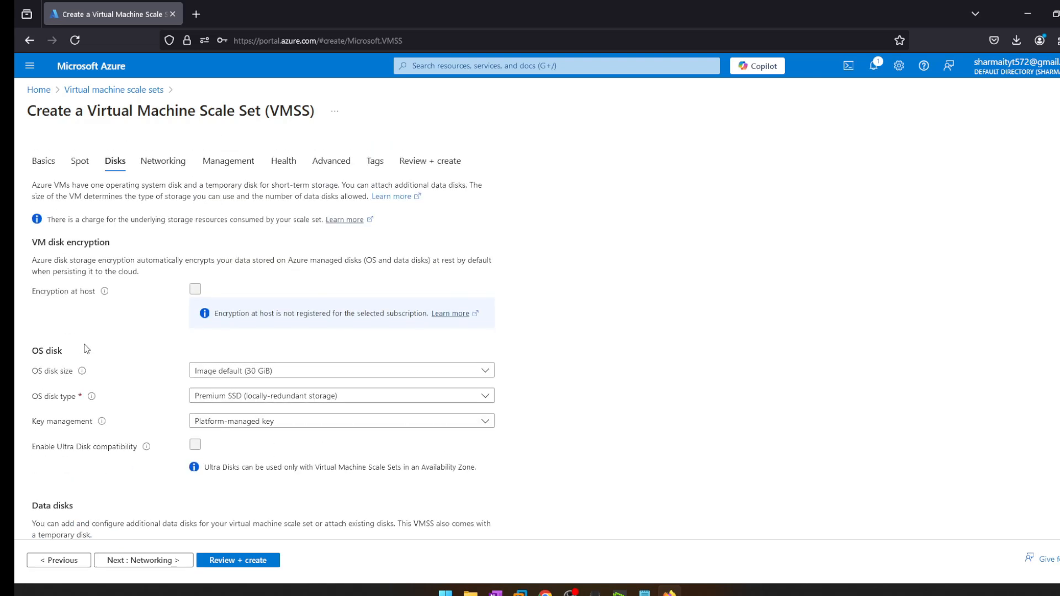
click(142, 562)
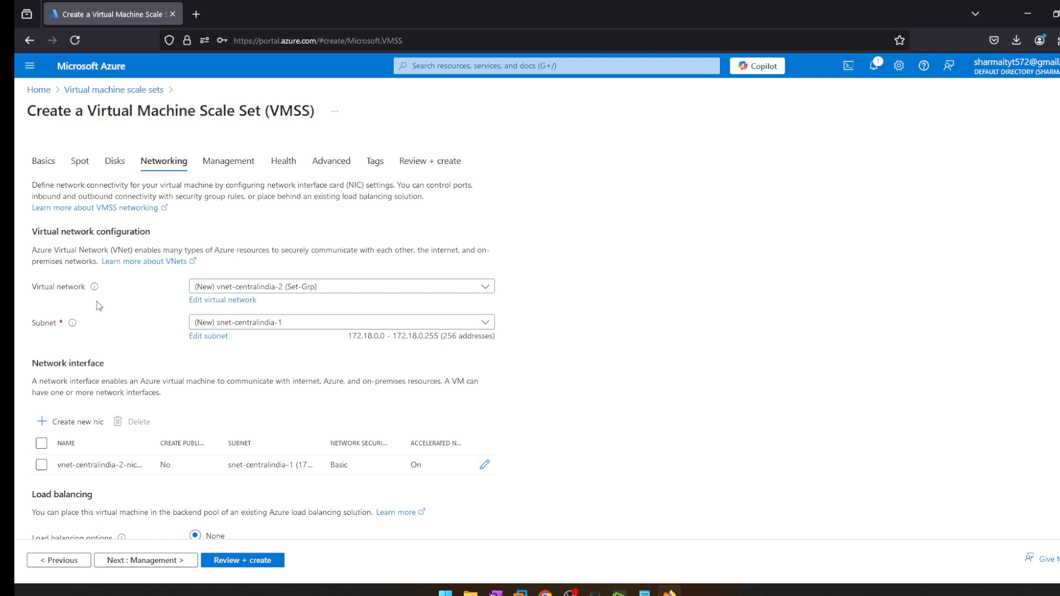
Step: Examine the virtual network, subnet and network interface settings
drag(272, 110, 302, 112)
click(301, 114)
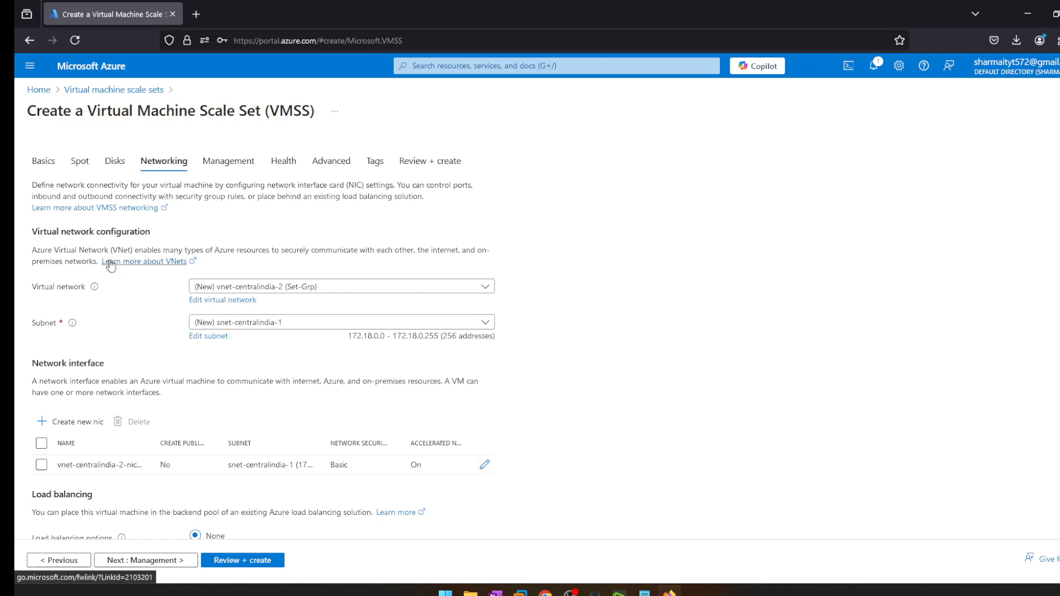
scroll(83, 325, down, 2)
scroll(88, 309, up, 2)
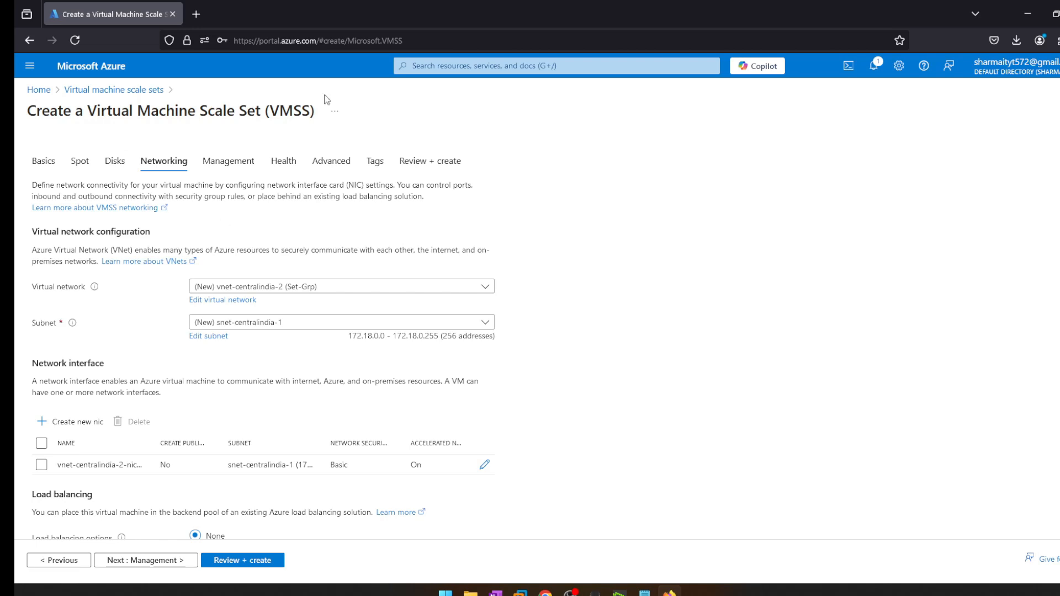
scroll(146, 279, down, 2)
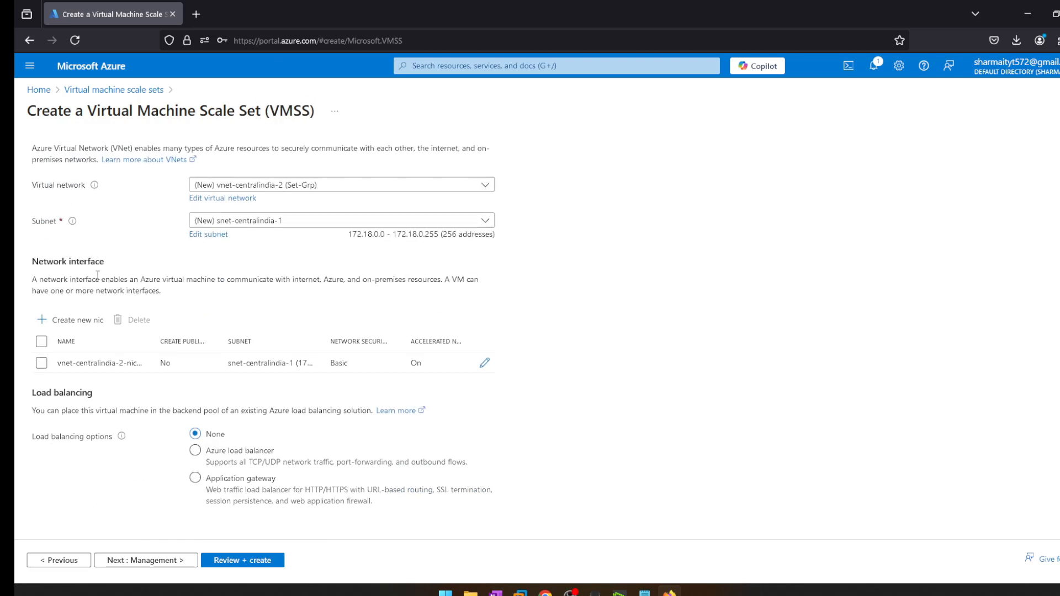
drag(79, 262, 168, 272)
click(421, 322)
Step: Edit the network interface to allow the selected inbound port SSH (22)
click(483, 366)
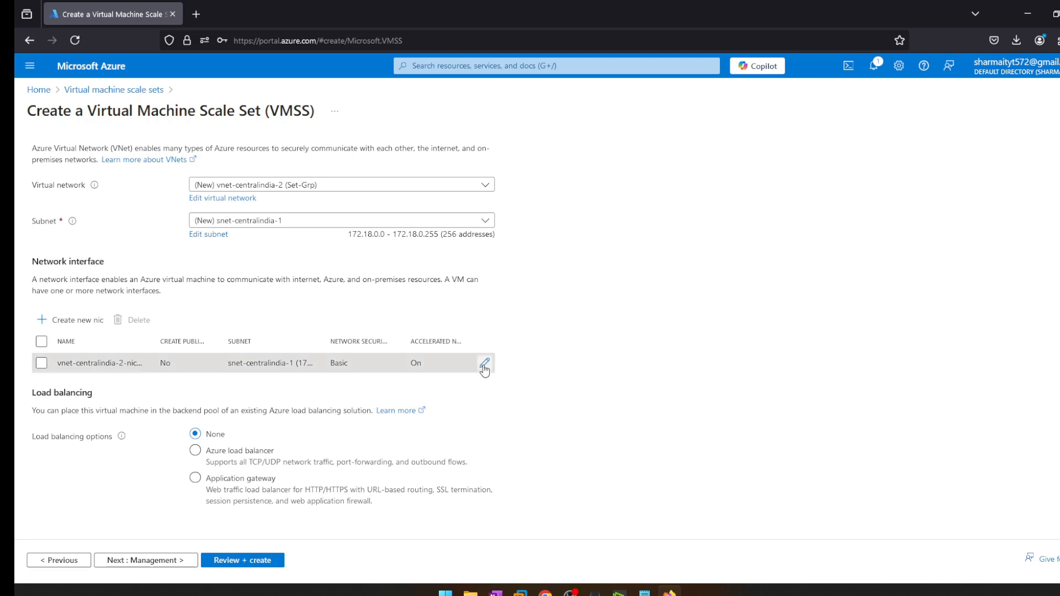
click(484, 366)
scroll(190, 372, down, 1)
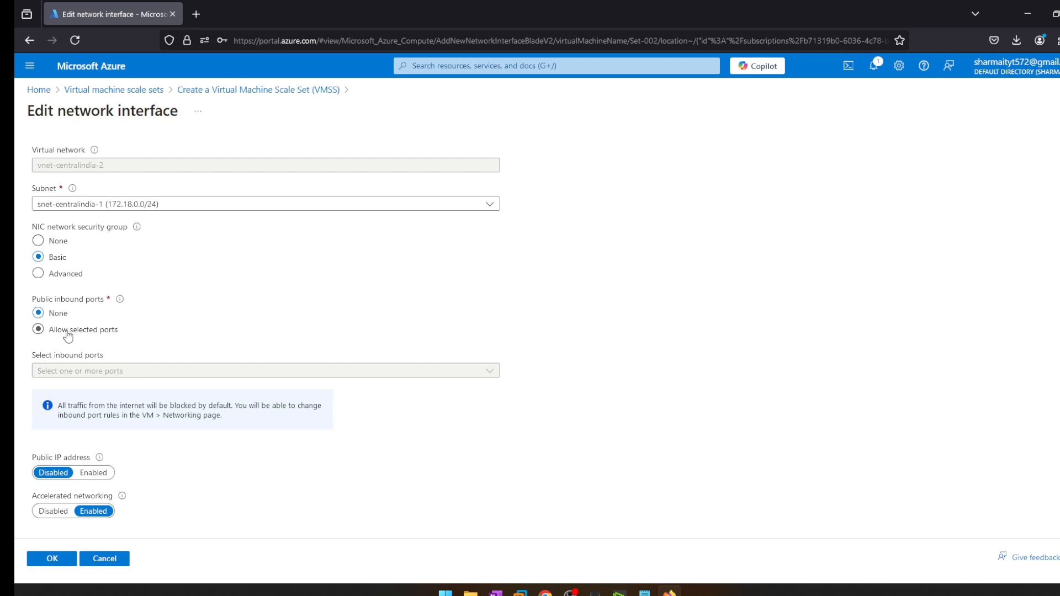
click(38, 334)
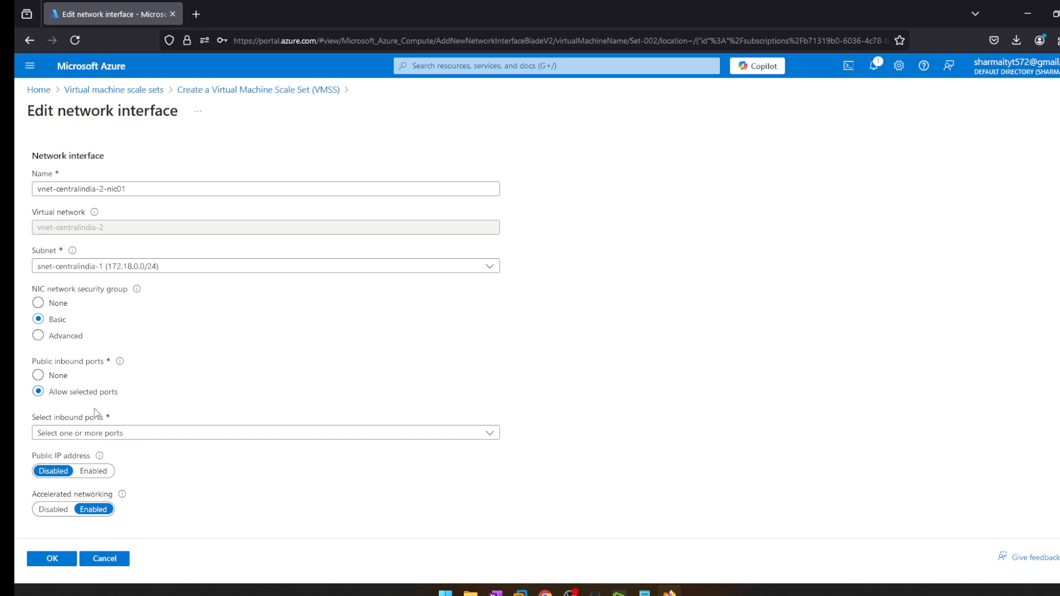
click(100, 433)
click(67, 491)
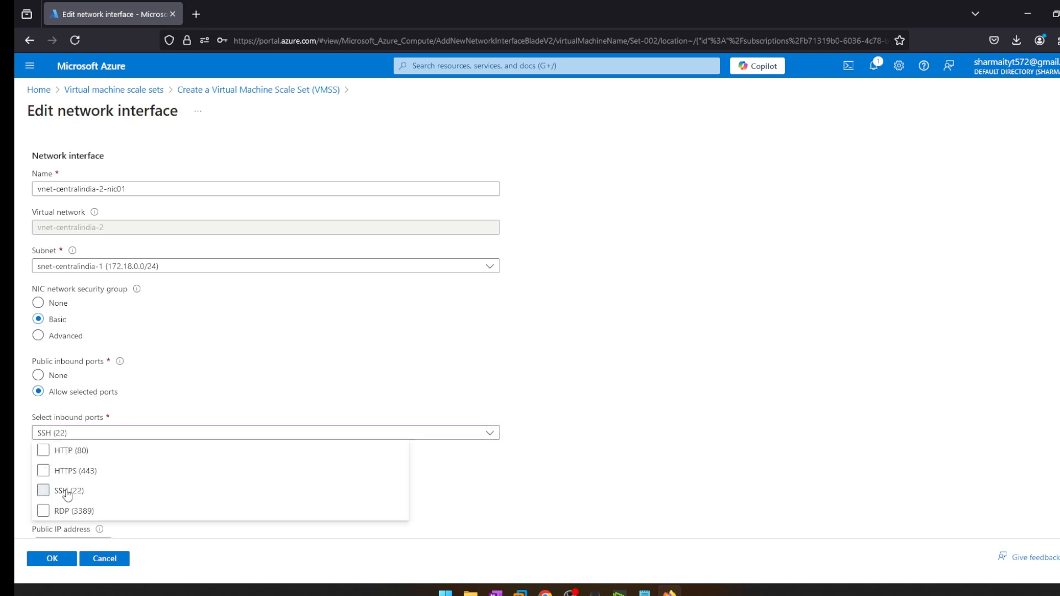
click(243, 392)
Step: Enable the public IP address and disable accelerated networking, then save the network interface
scroll(165, 401, down, 2)
scroll(166, 402, down, 1)
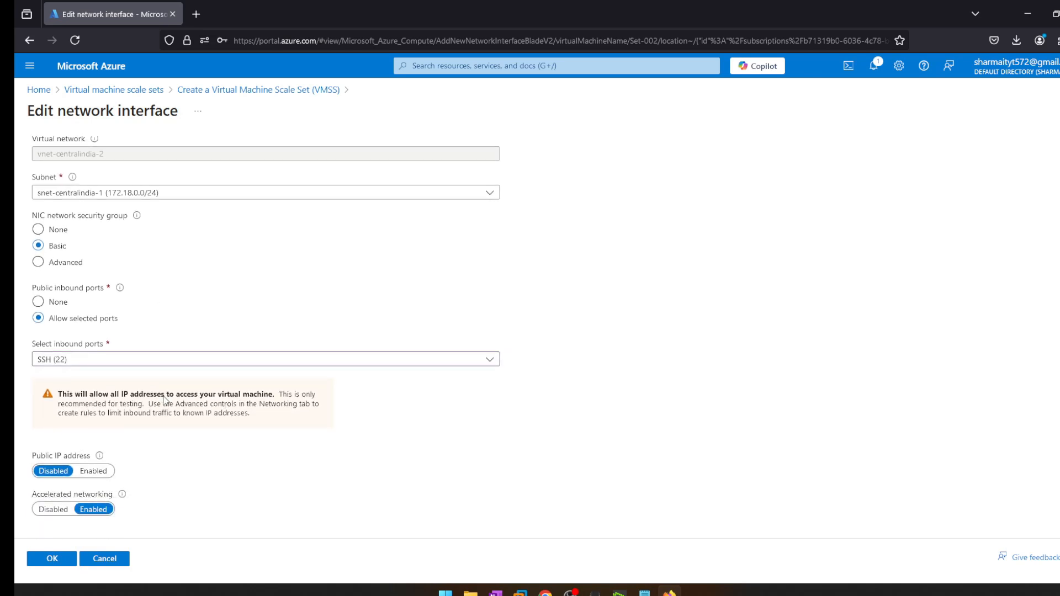
drag(42, 455, 88, 459)
click(92, 472)
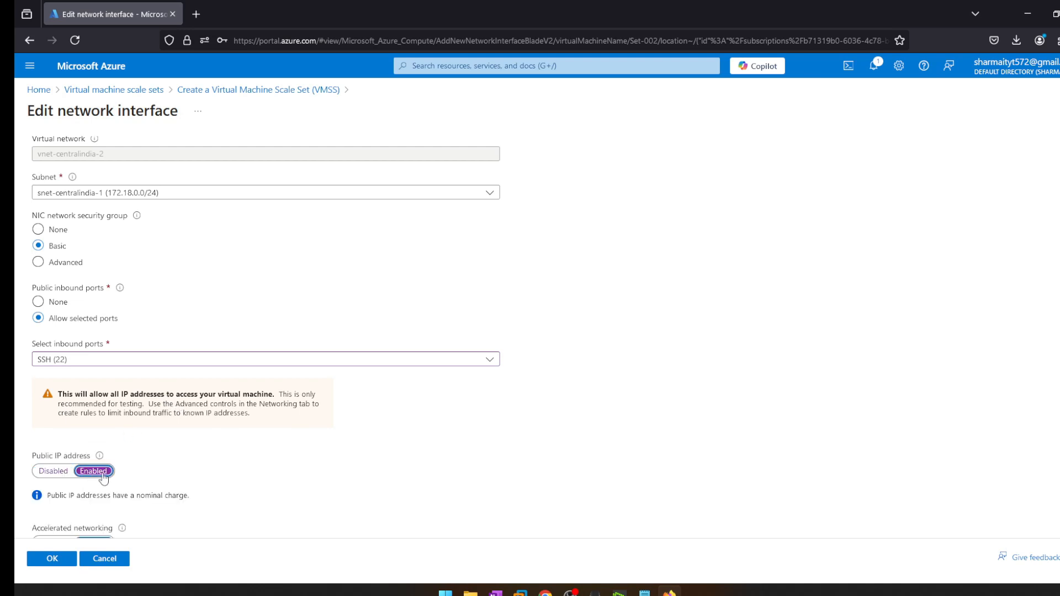
scroll(20, 414, down, 1)
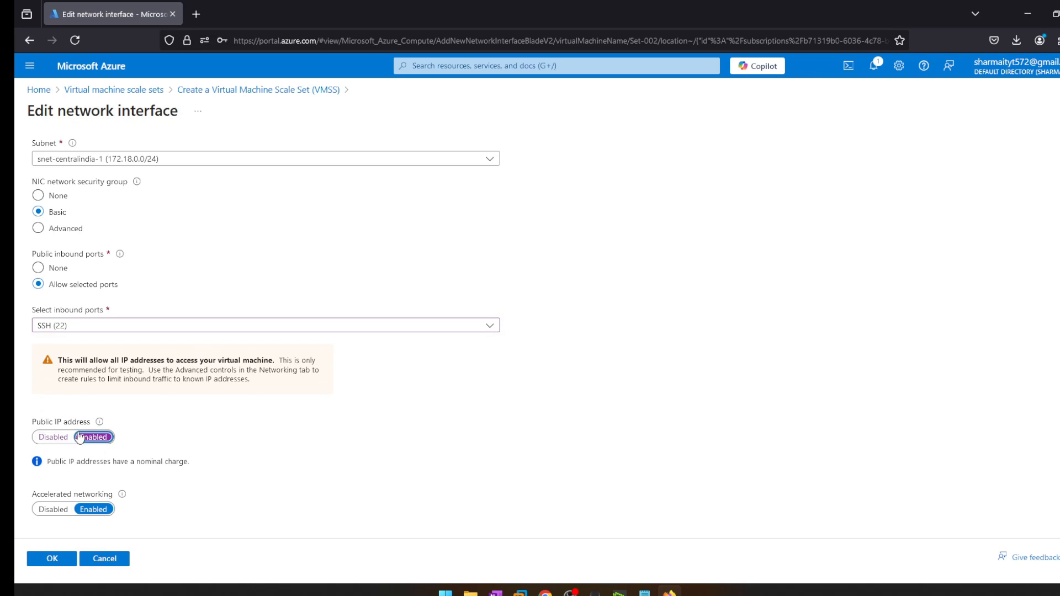
drag(36, 495, 96, 495)
click(98, 495)
mouse_move(122, 494)
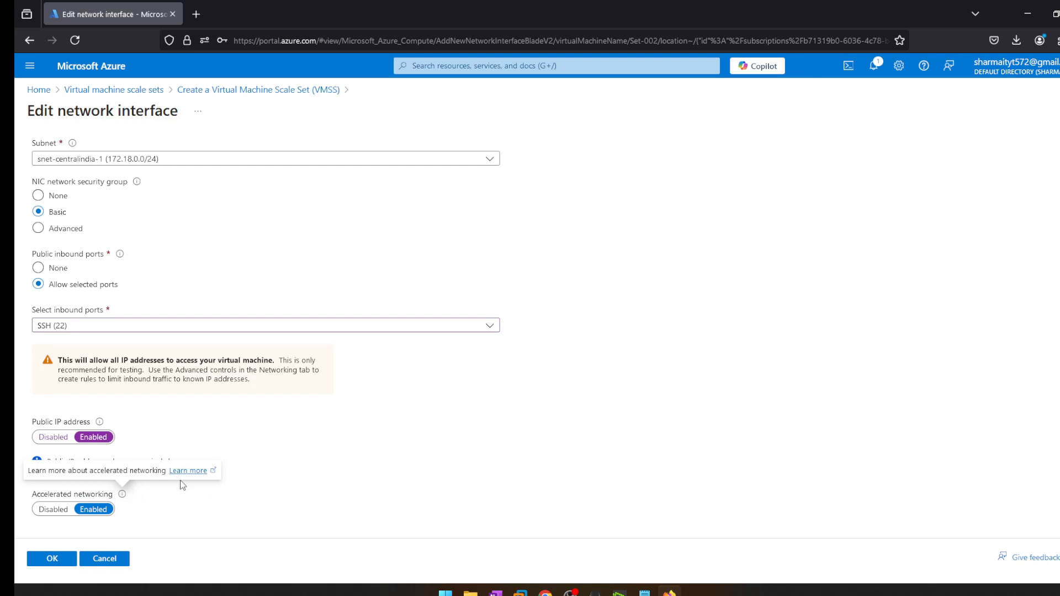
click(54, 511)
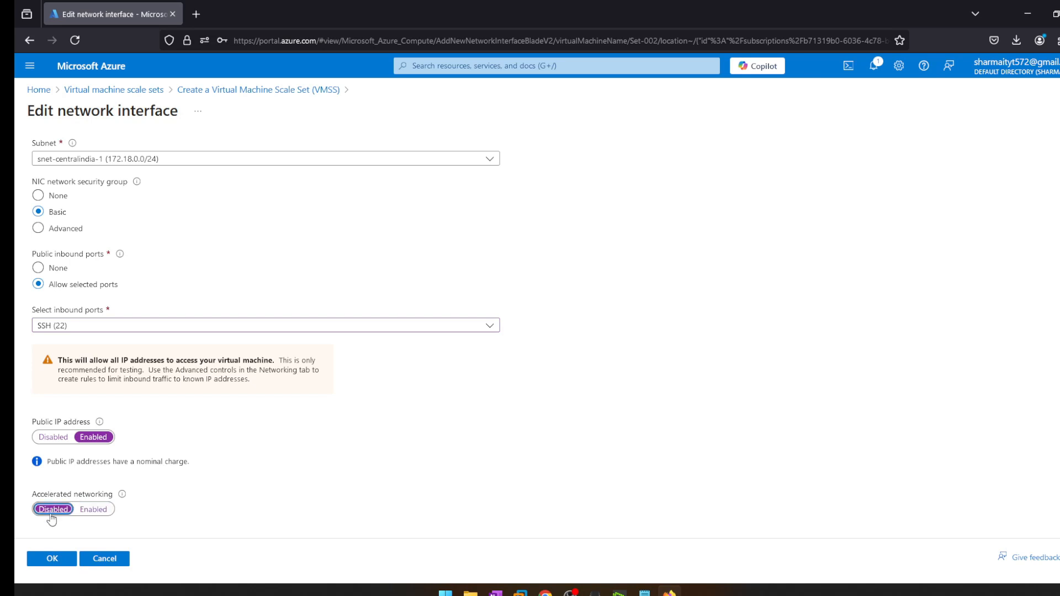
click(53, 559)
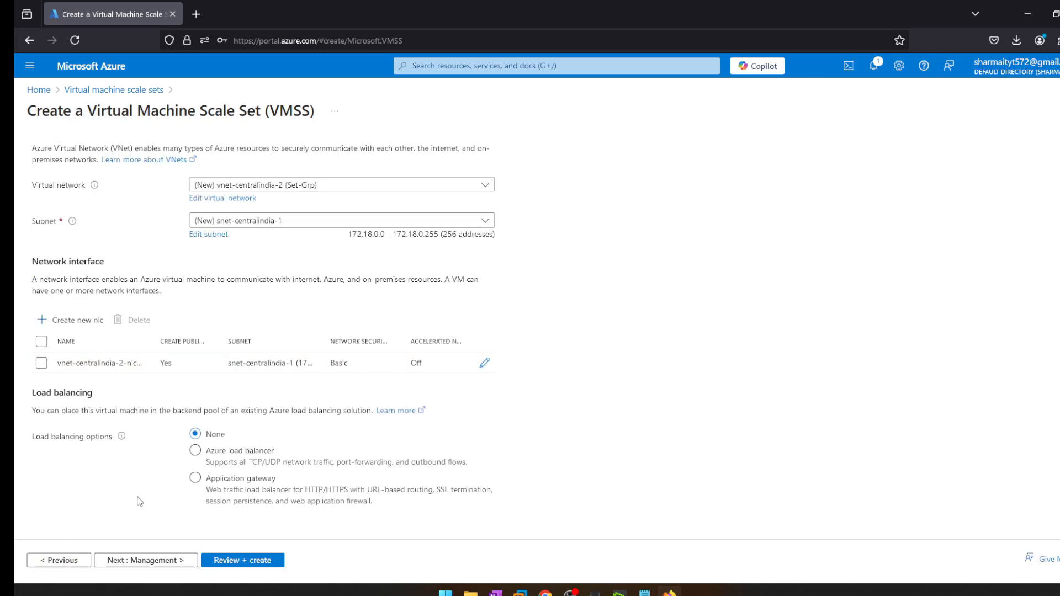
Step: Keep load balancing at None and advance through Management and Health to the Advanced tab
drag(36, 393, 118, 409)
click(139, 411)
drag(72, 410, 179, 409)
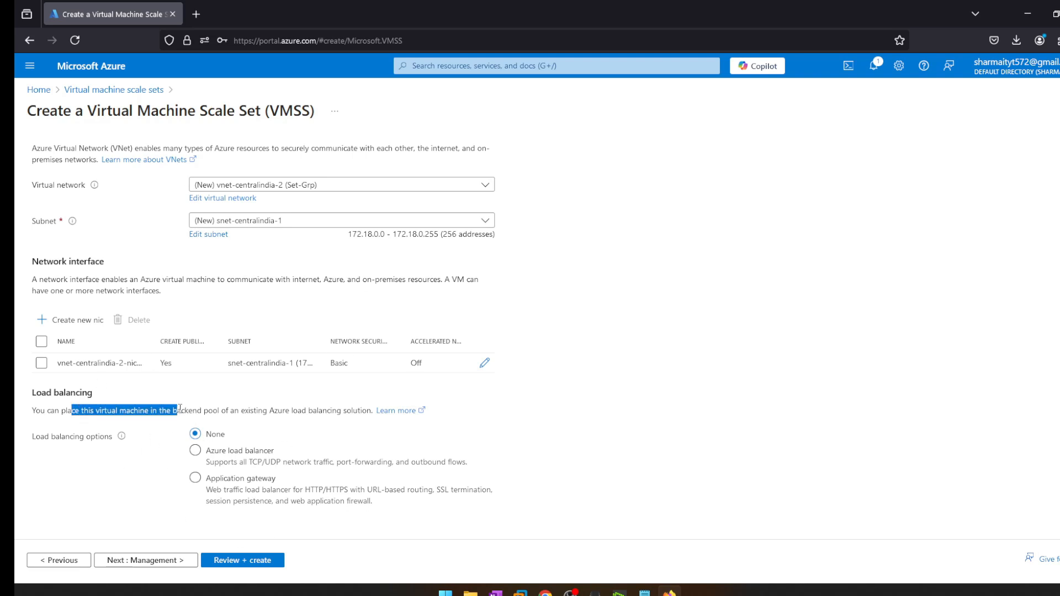
click(179, 409)
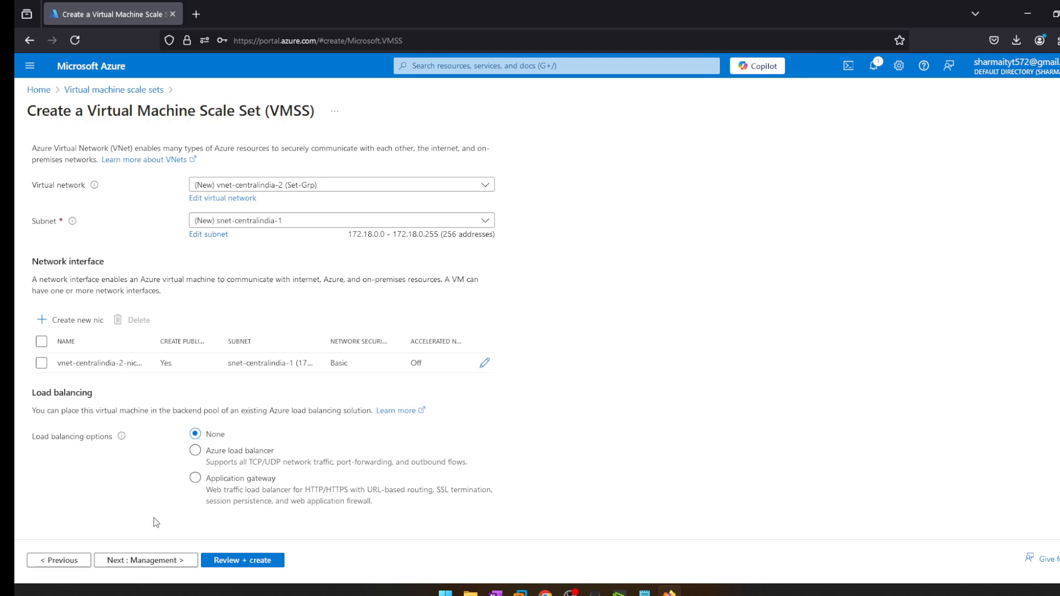
click(134, 562)
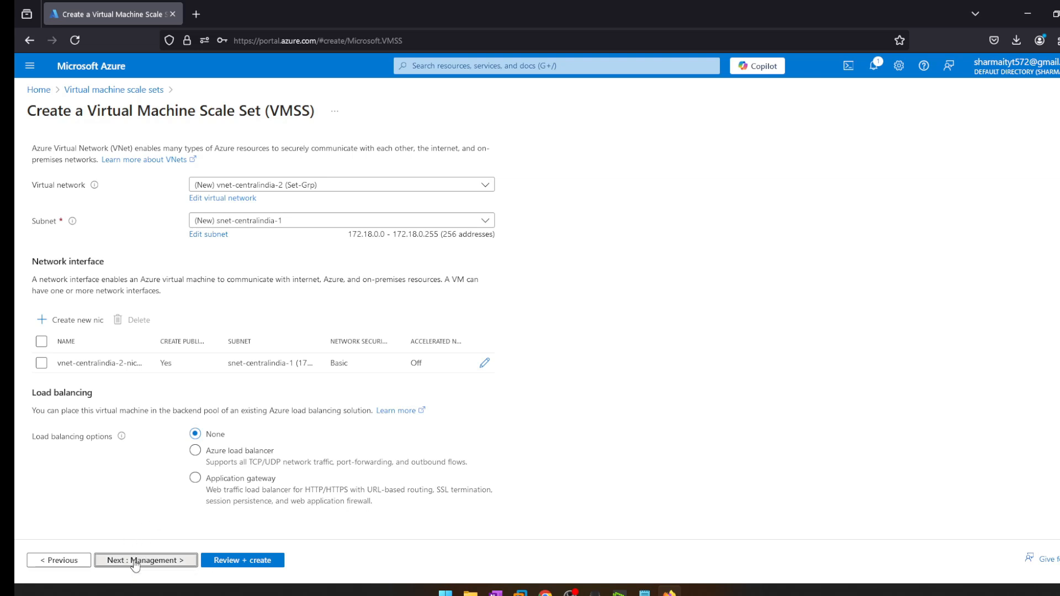
click(135, 562)
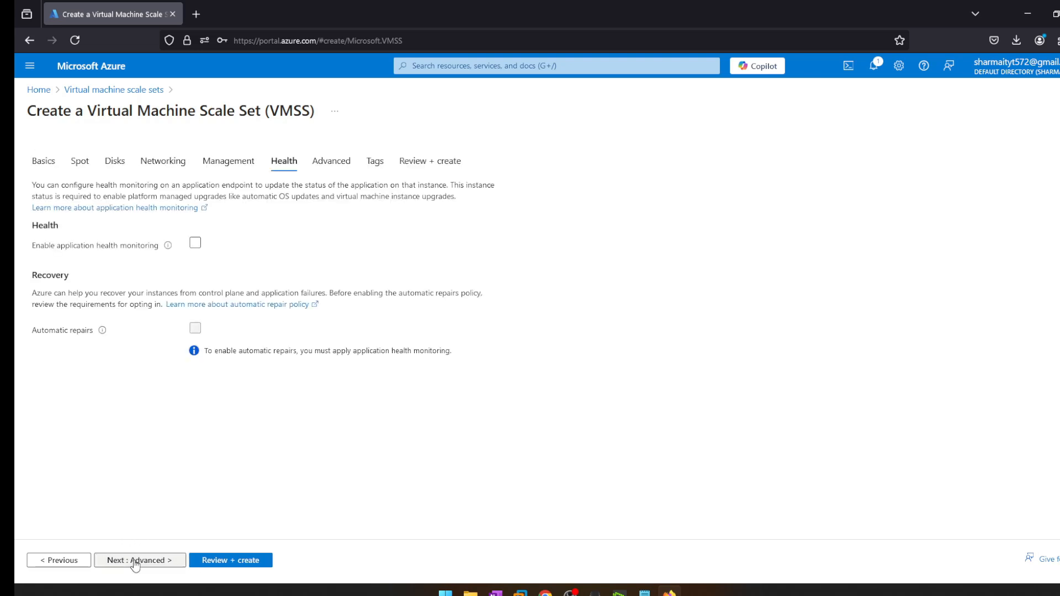
click(135, 562)
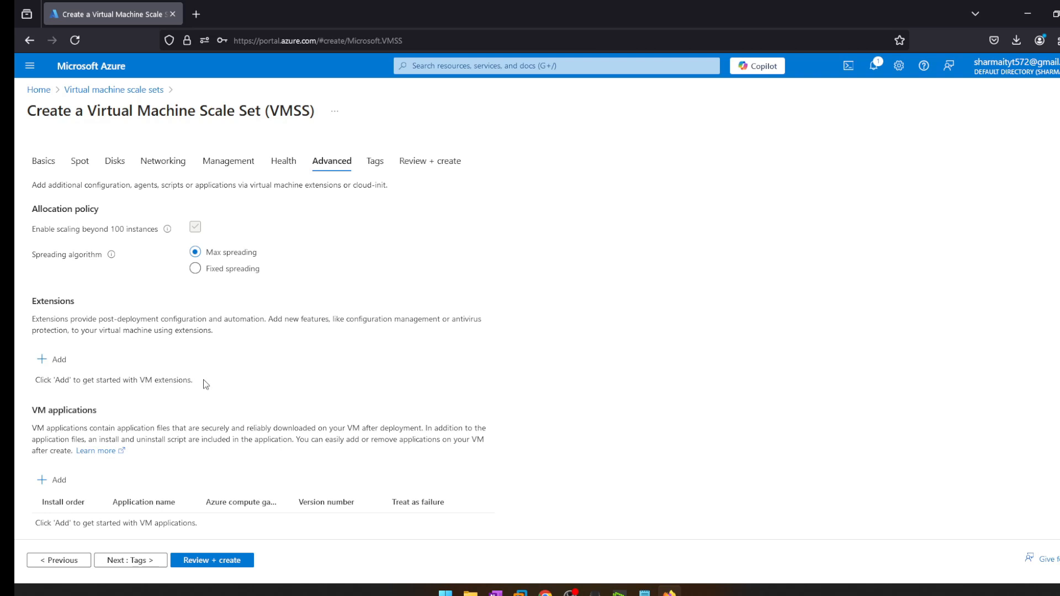
Step: Examine the extensions, VM applications and custom data sections of the advanced settings
drag(206, 384, 34, 302)
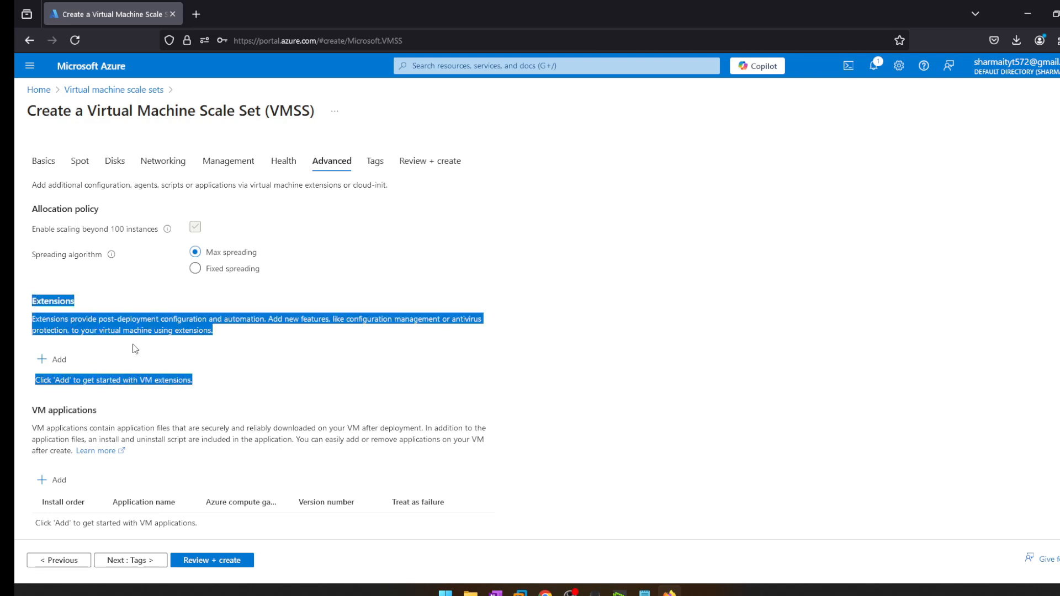
scroll(135, 350, down, 5)
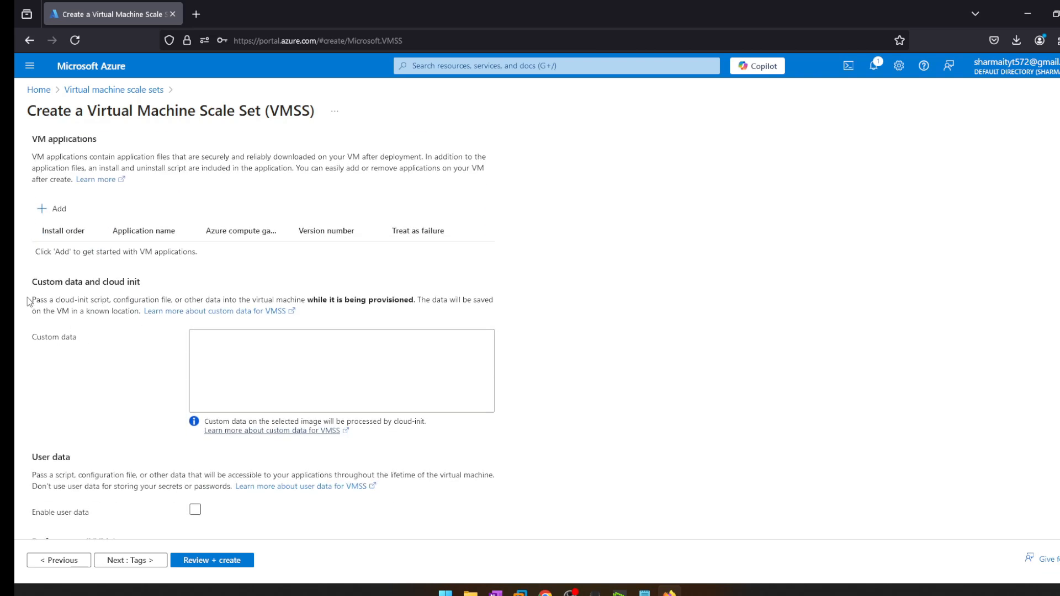
drag(31, 281, 137, 391)
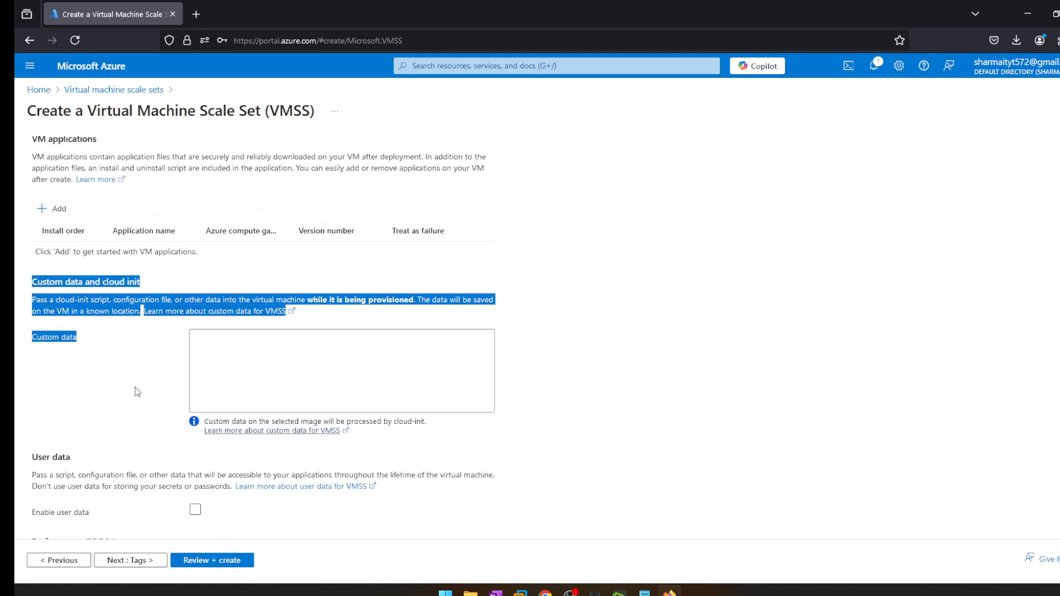
Step: Advance past Tags to Review + create and create the scale set after validation
scroll(94, 364, up, 1)
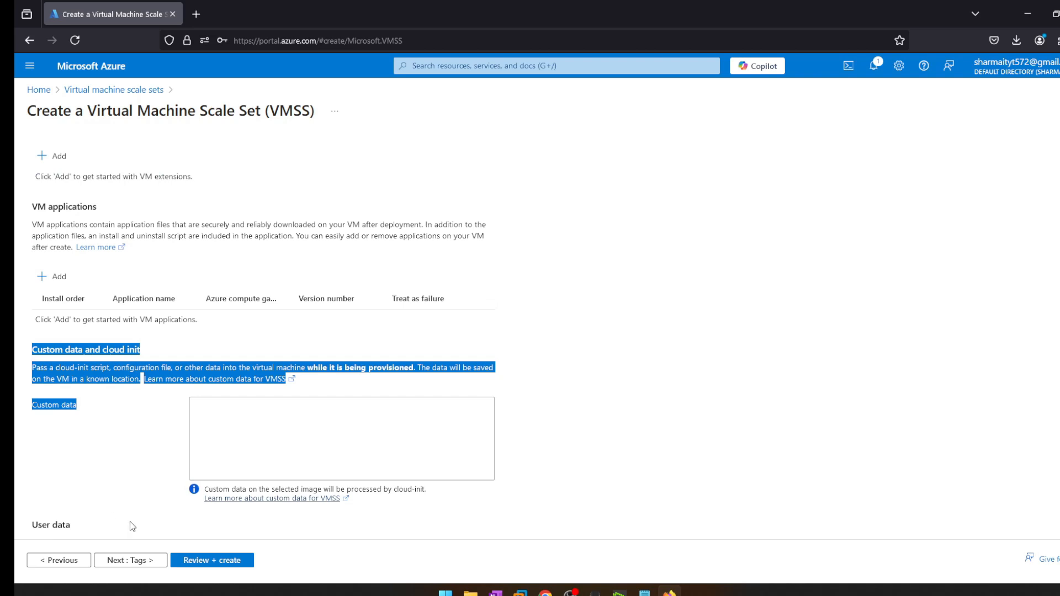
click(135, 560)
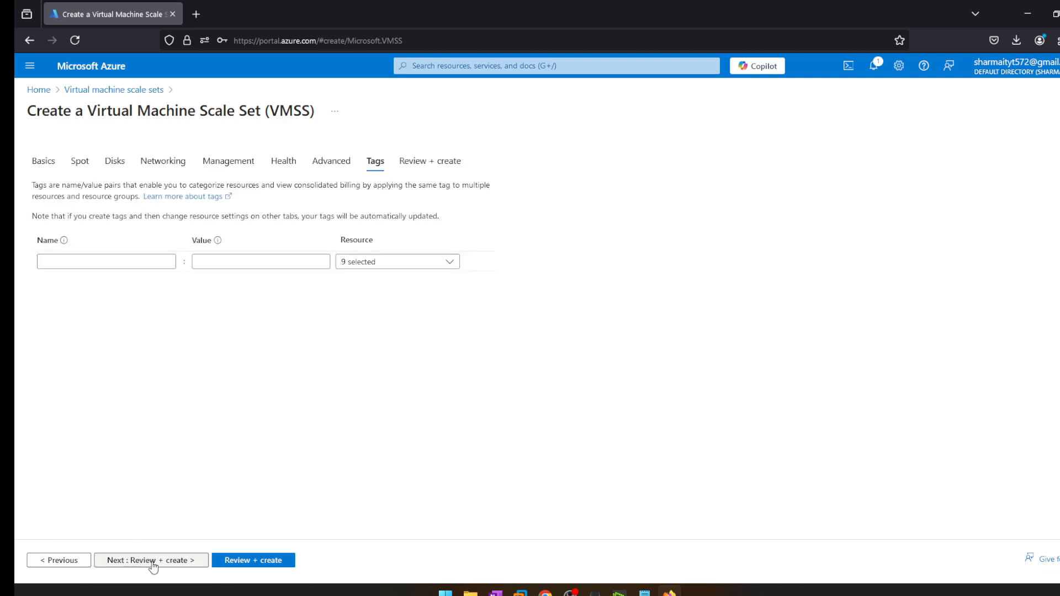
click(148, 560)
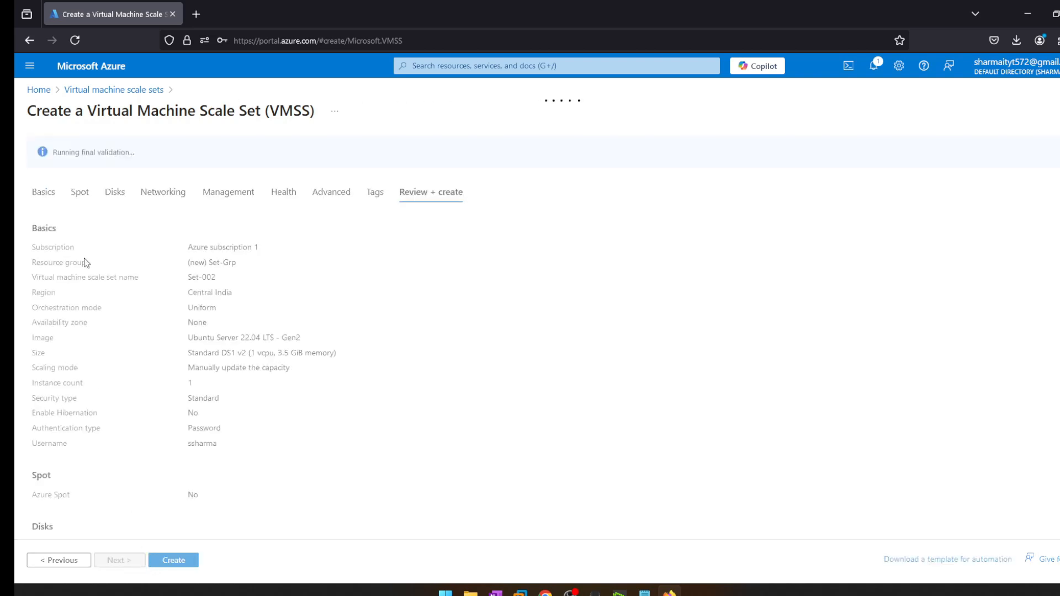
drag(135, 152, 59, 158)
click(76, 223)
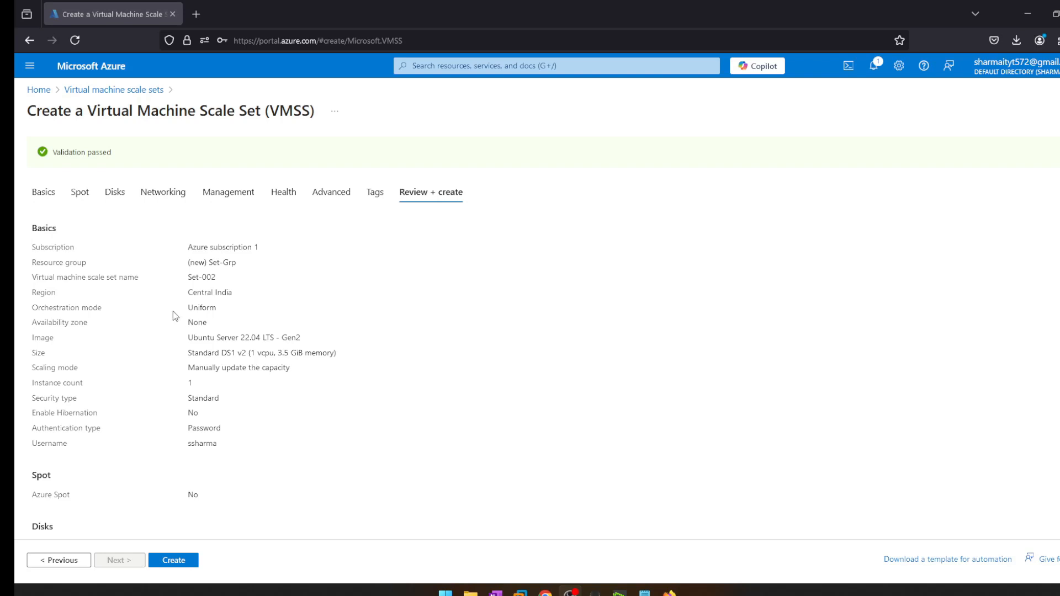
click(175, 560)
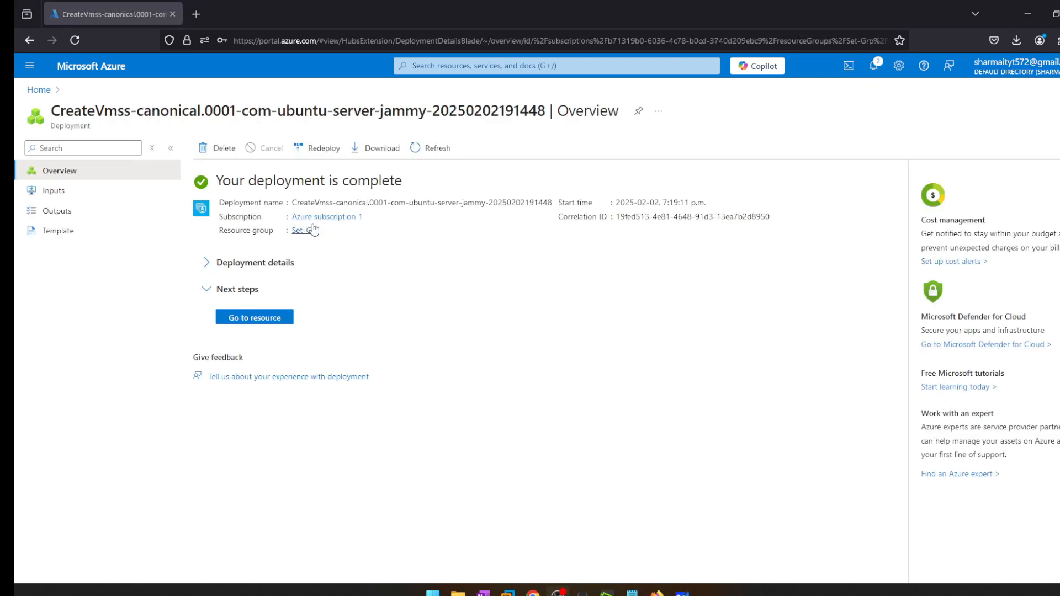
Step: Open the deployed scale set and view its list of instances
click(266, 328)
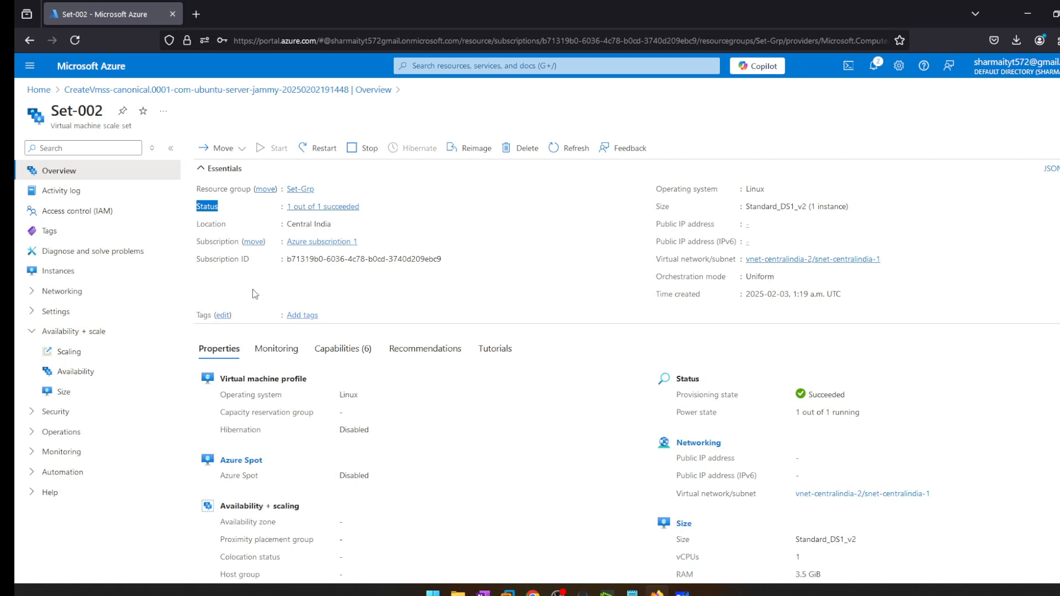
click(63, 272)
drag(409, 230, 339, 248)
click(342, 251)
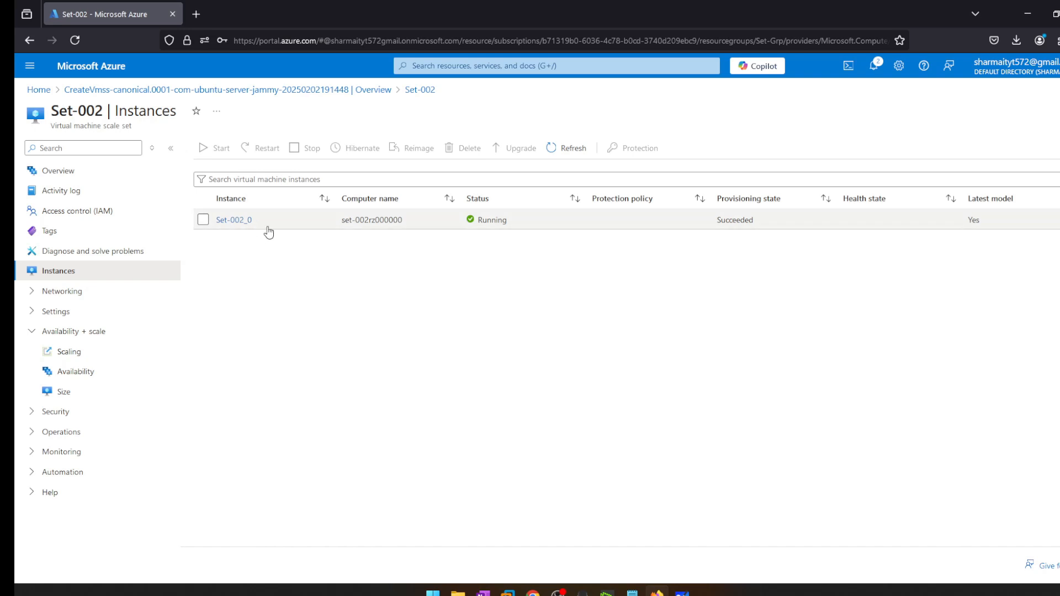
drag(267, 226, 234, 266)
click(233, 267)
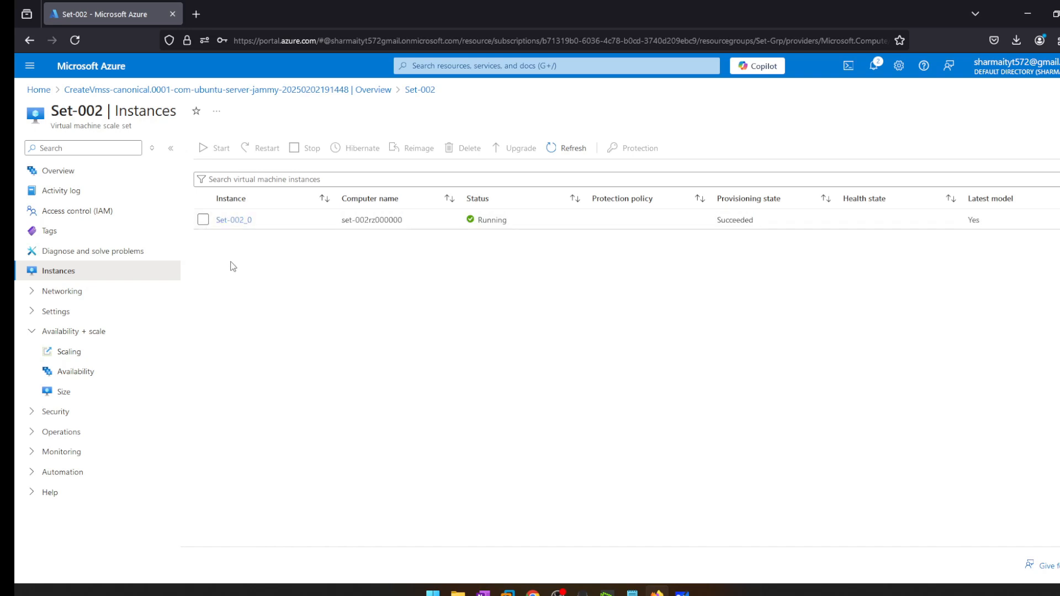
Step: Return home and examine the Virtual machines list
click(38, 90)
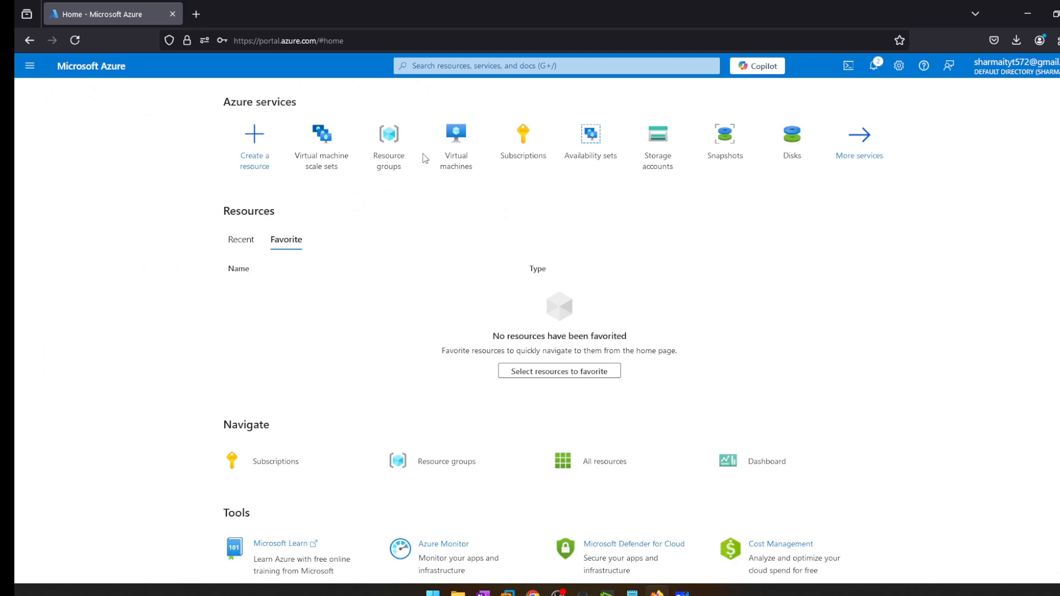
click(456, 150)
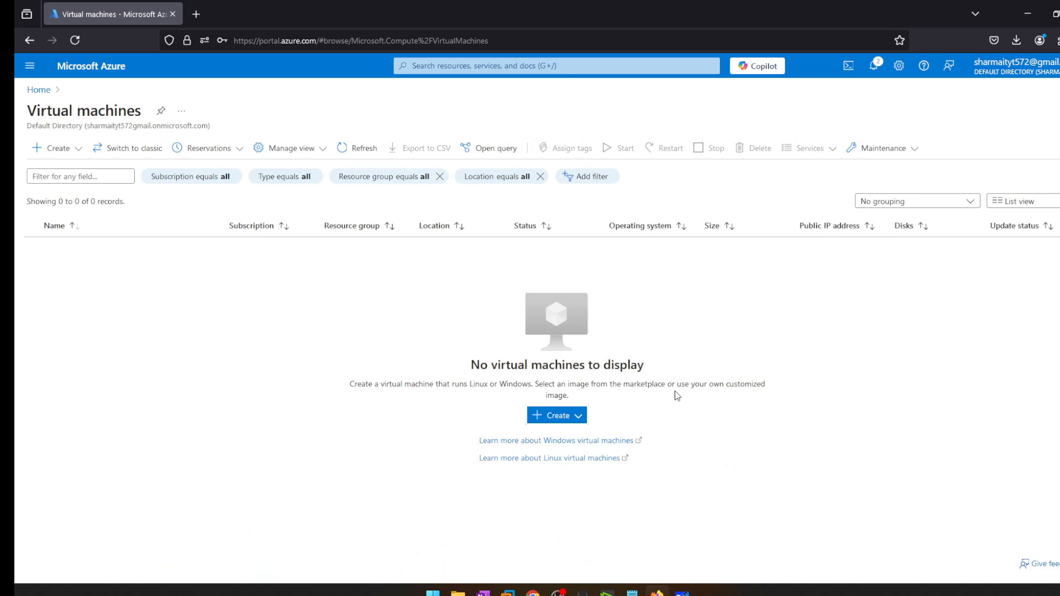
drag(678, 396, 572, 374)
click(492, 353)
click(572, 375)
drag(425, 380, 510, 368)
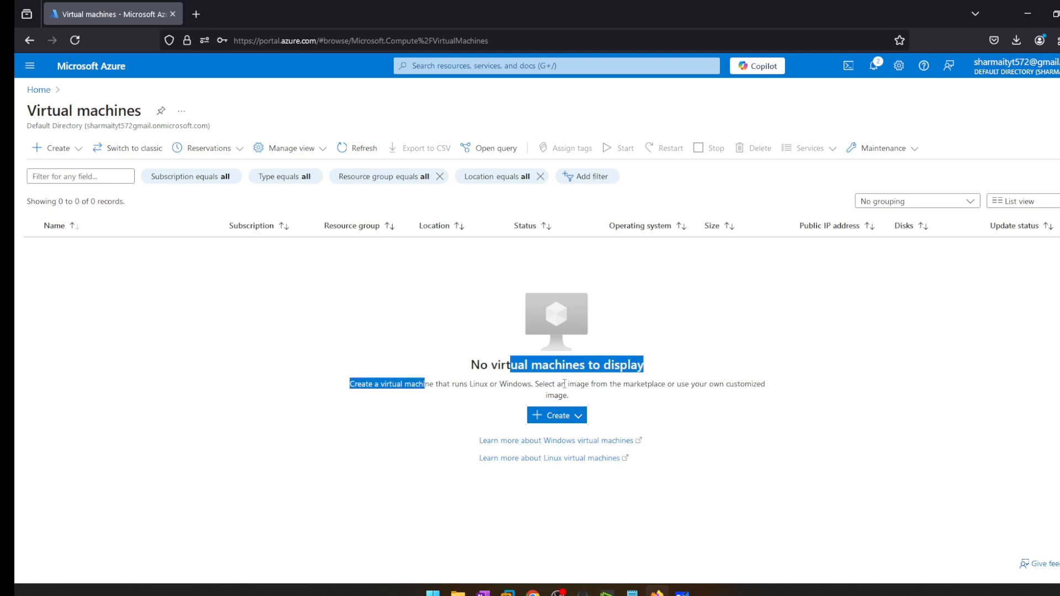
drag(581, 398, 475, 359)
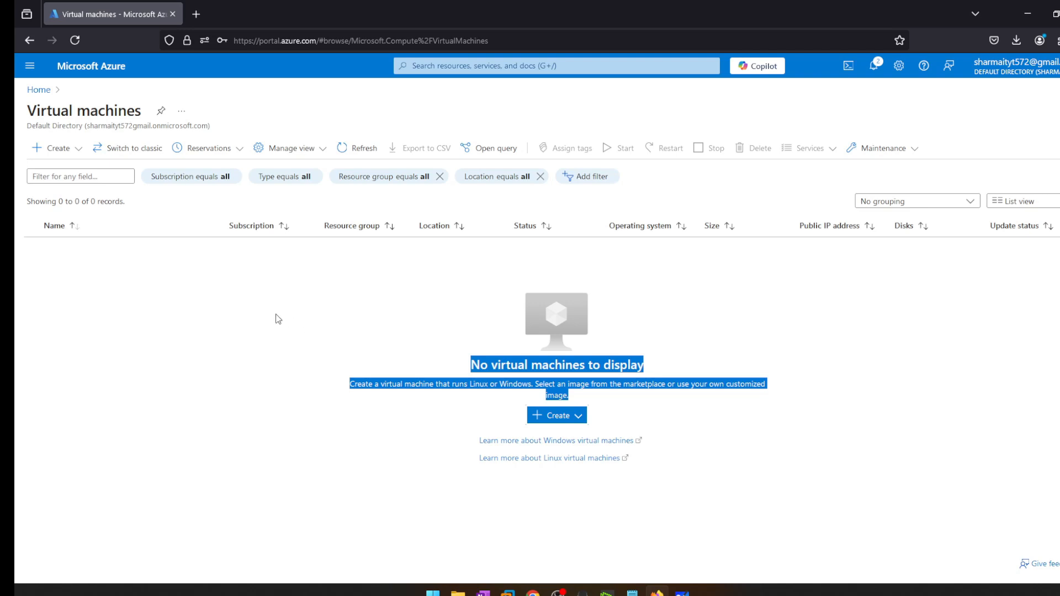
Step: Open the Set-Grp resource group and examine the resources it contains
click(38, 90)
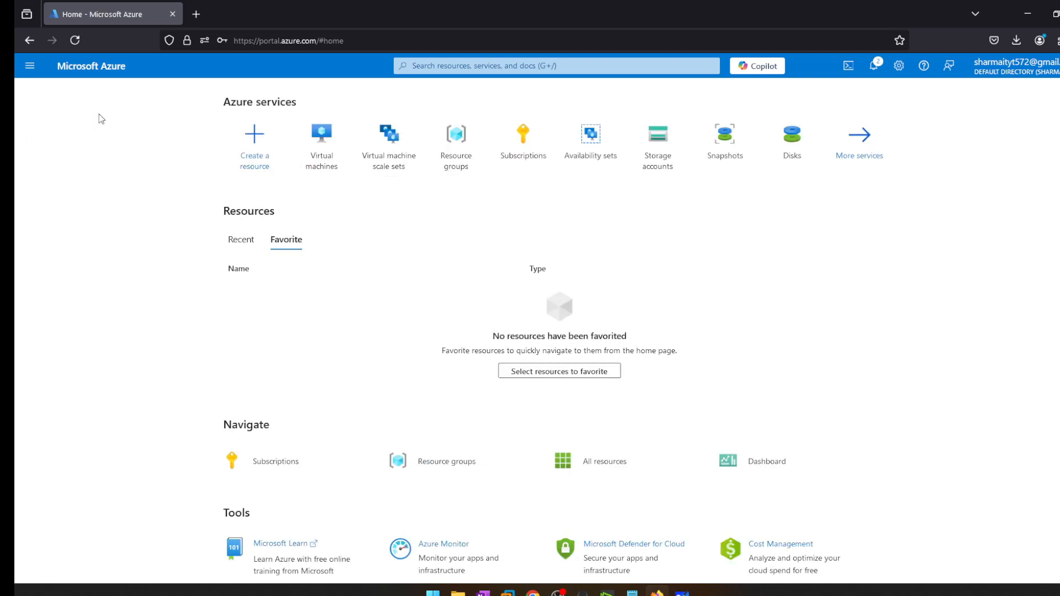
click(456, 140)
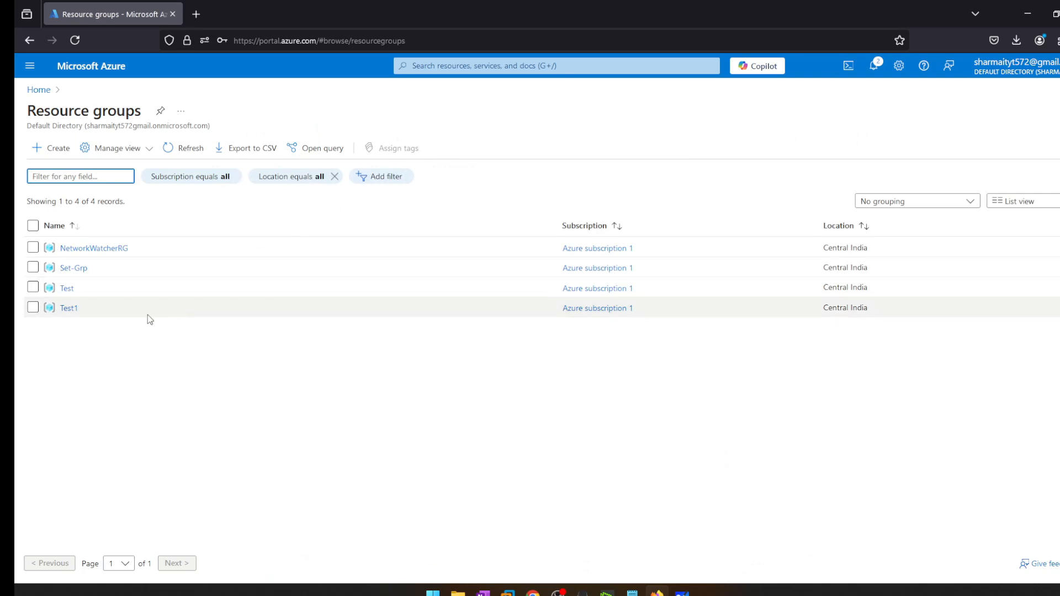
click(74, 269)
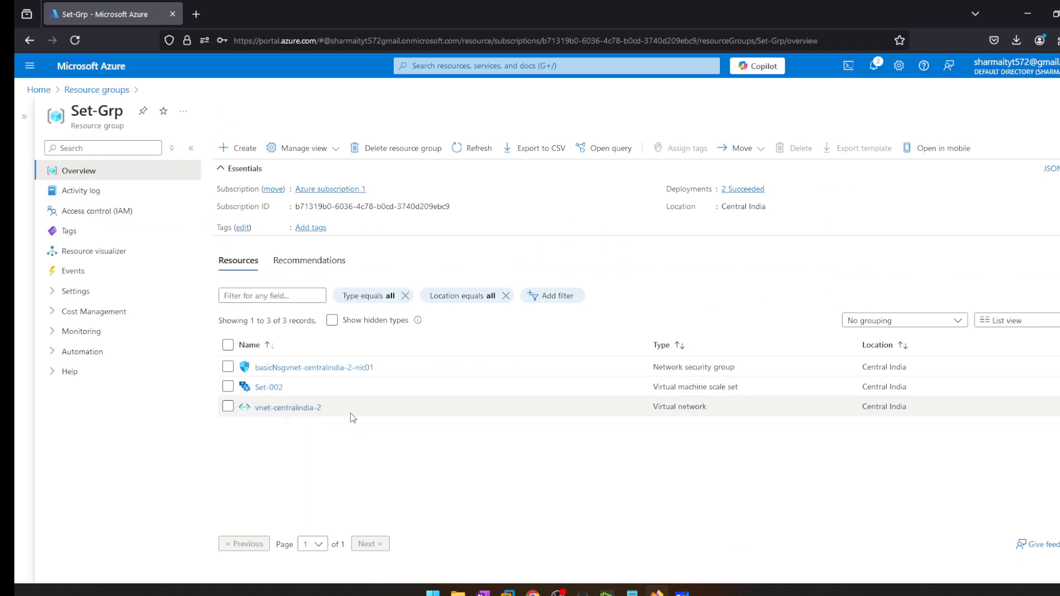
drag(346, 415, 255, 410)
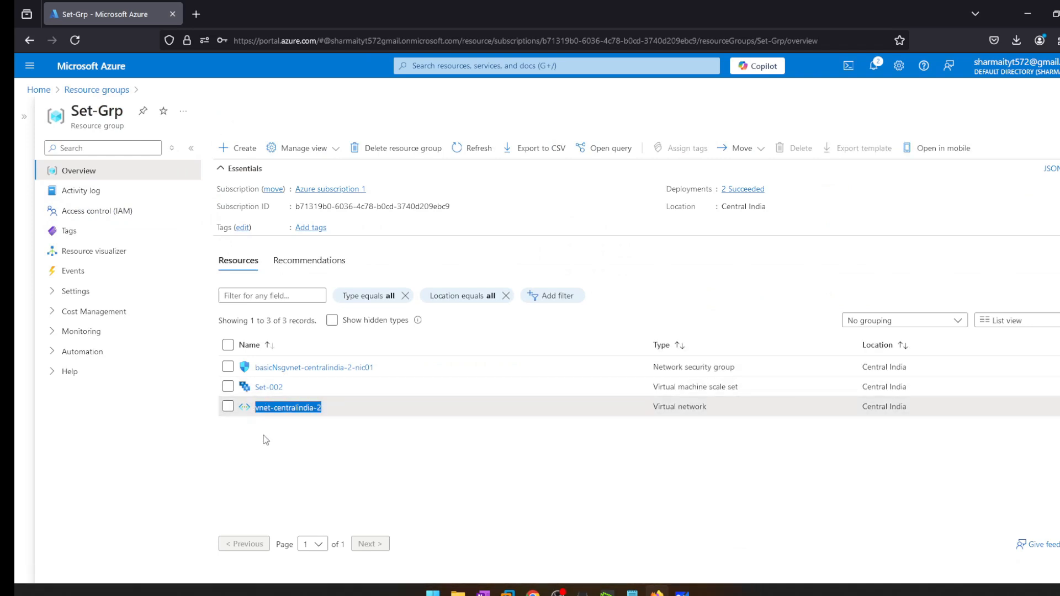
click(266, 440)
drag(388, 368, 252, 389)
click(260, 378)
click(240, 427)
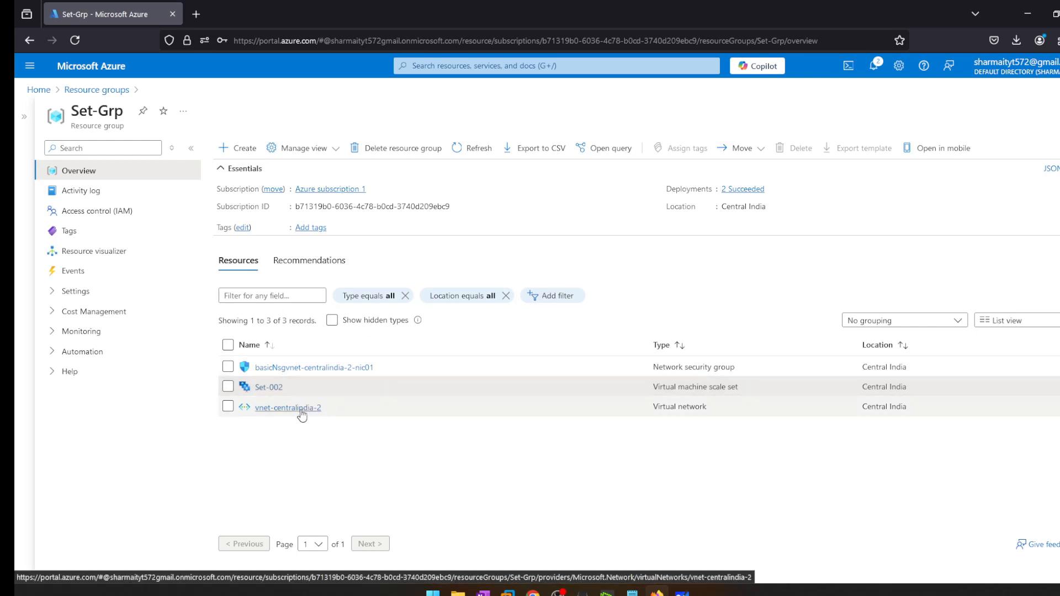
drag(324, 415, 267, 373)
click(246, 365)
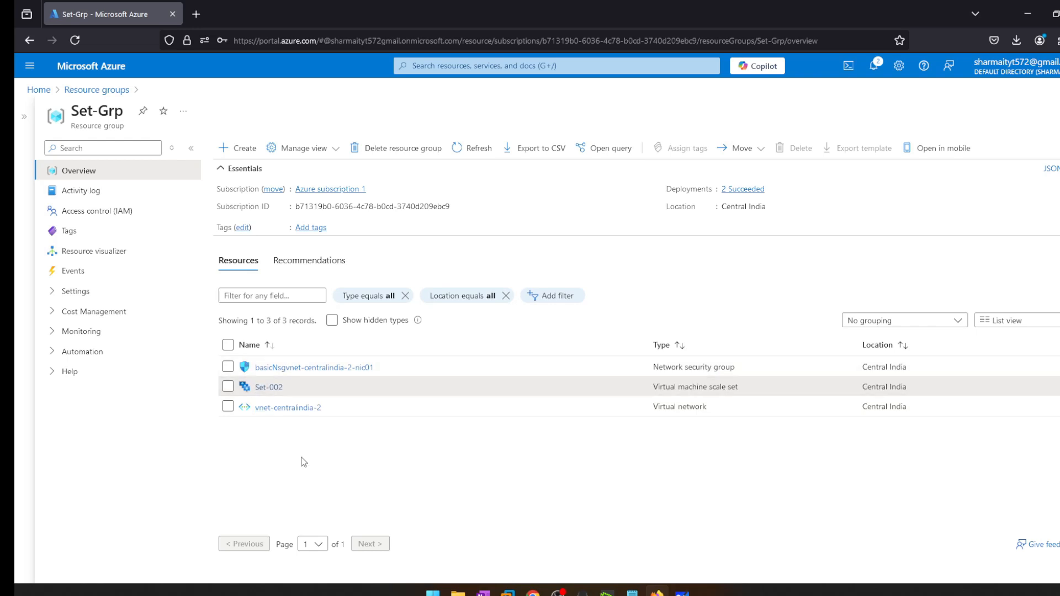
Step: Open Set-002's network settings and review its network security group inbound port rules
click(269, 387)
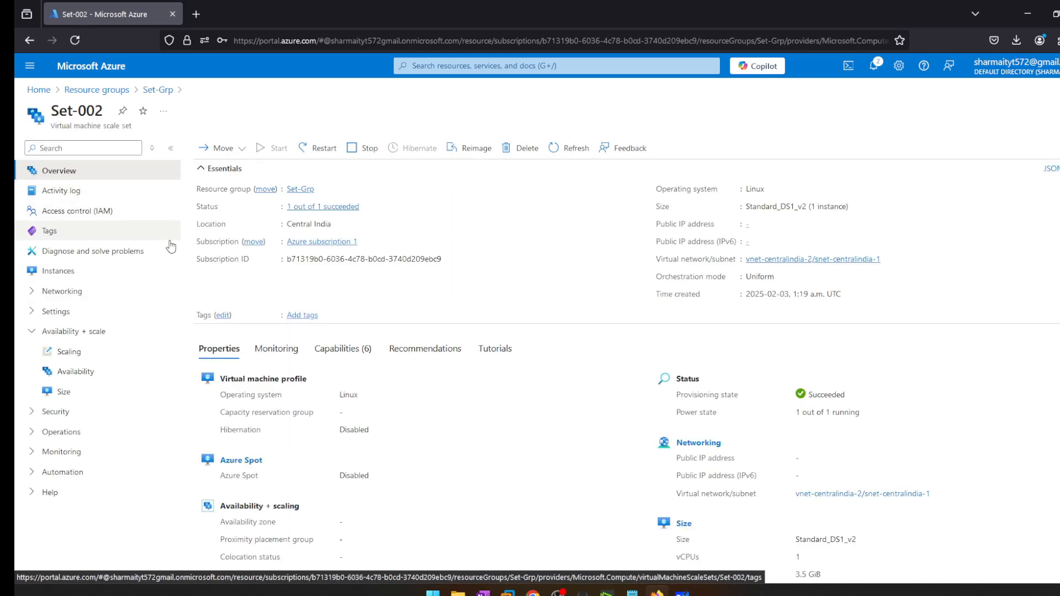
click(36, 332)
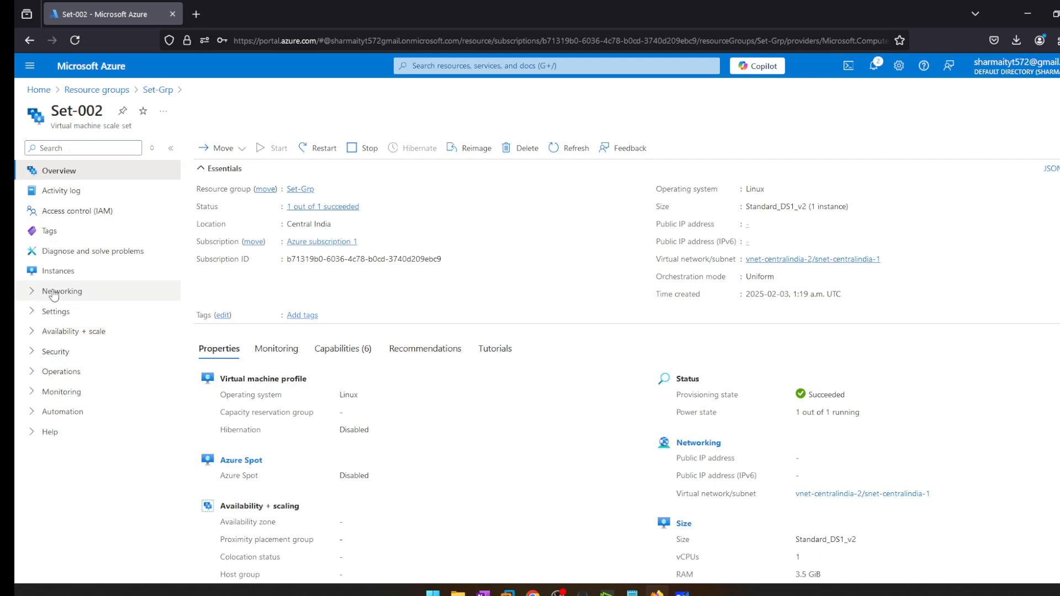
click(32, 293)
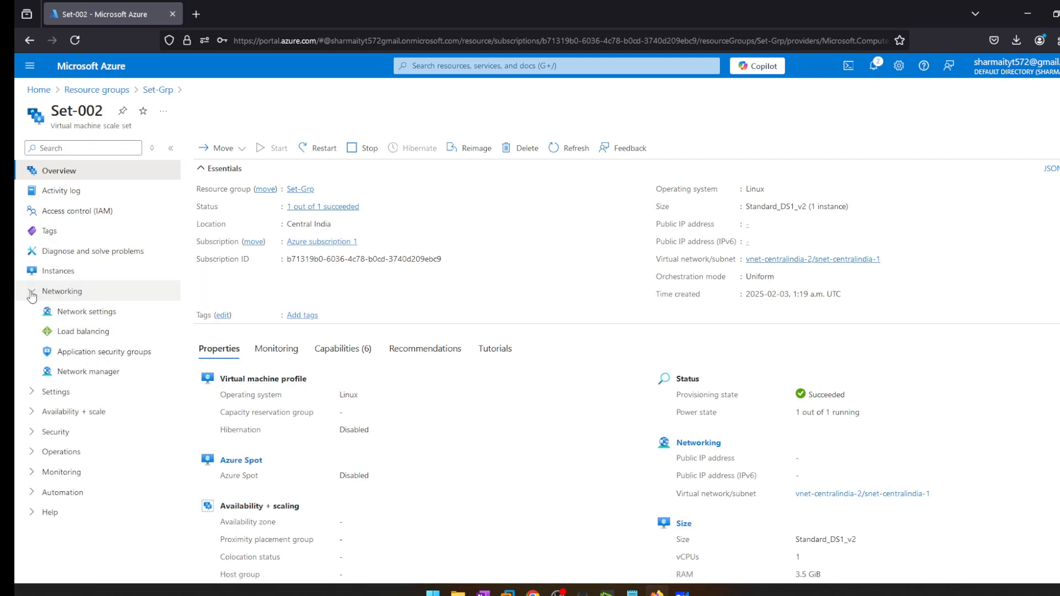
click(89, 316)
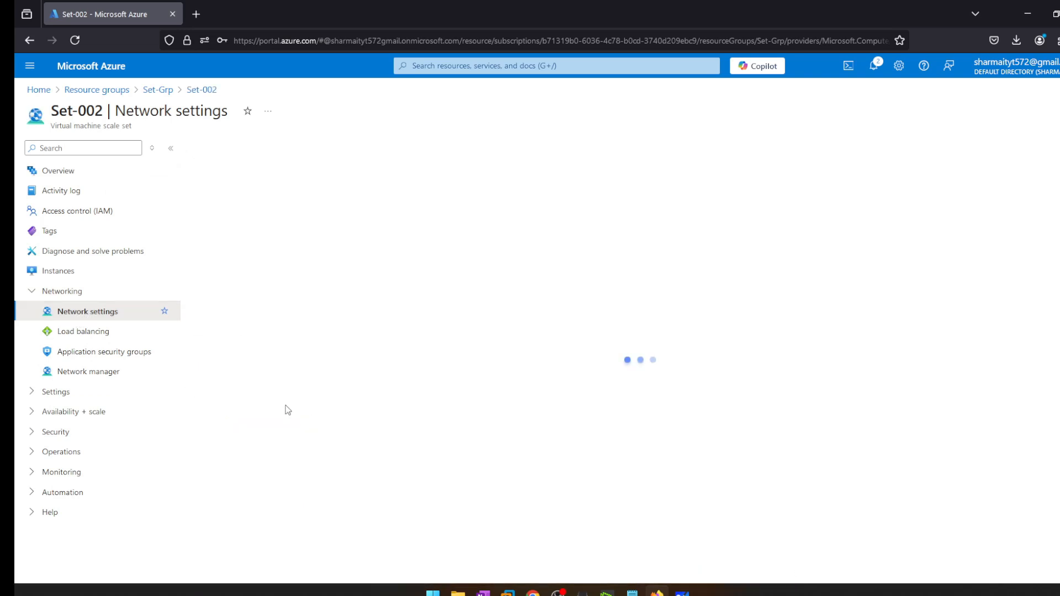
scroll(359, 480, down, 2)
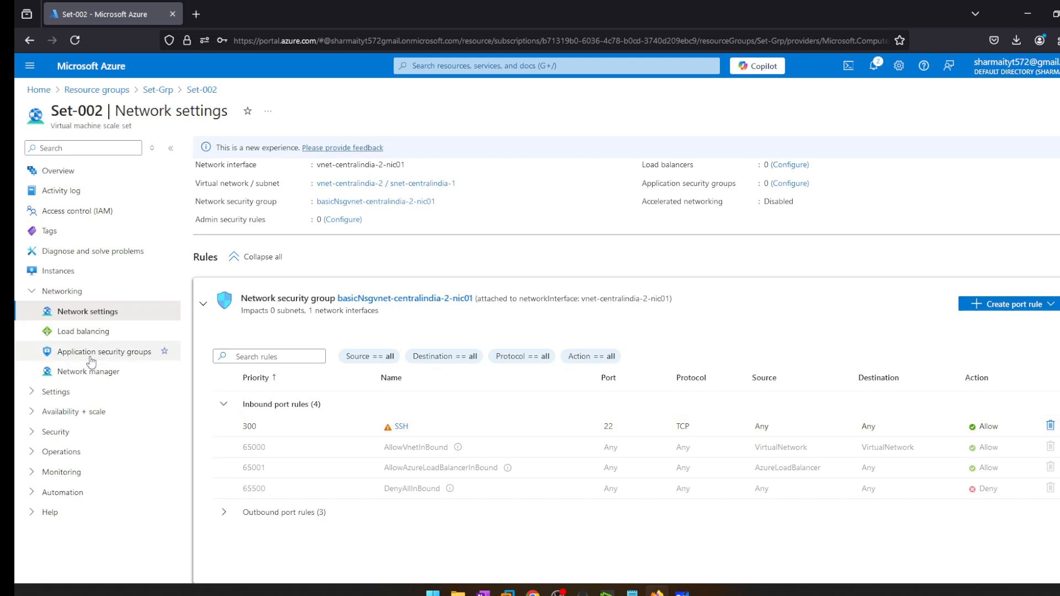
Step: Open Set-002's load balancing page and browse the options for adding load balancing
click(62, 333)
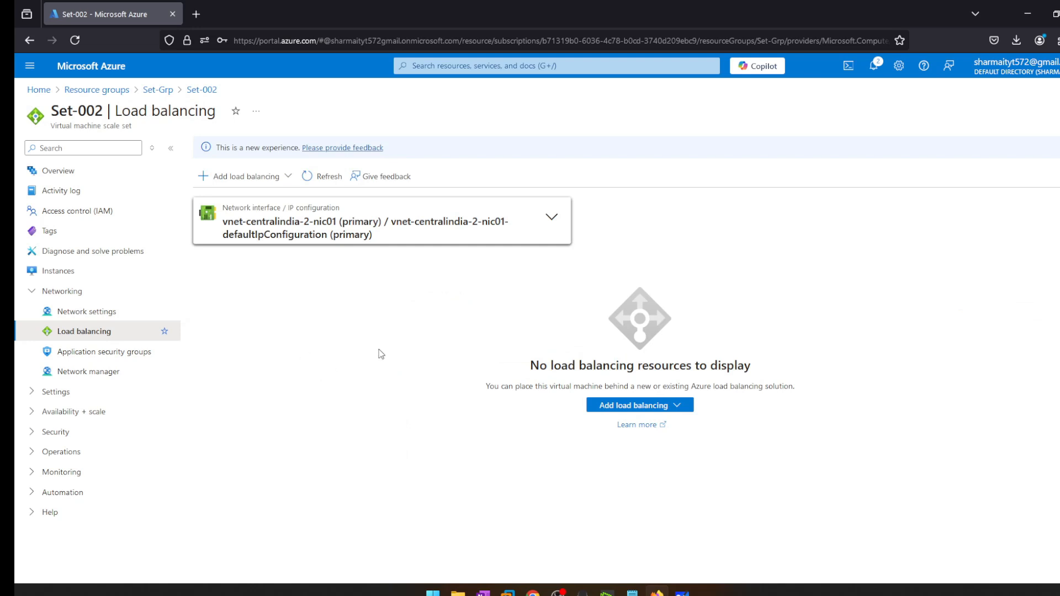
drag(752, 365, 586, 365)
click(614, 359)
click(284, 177)
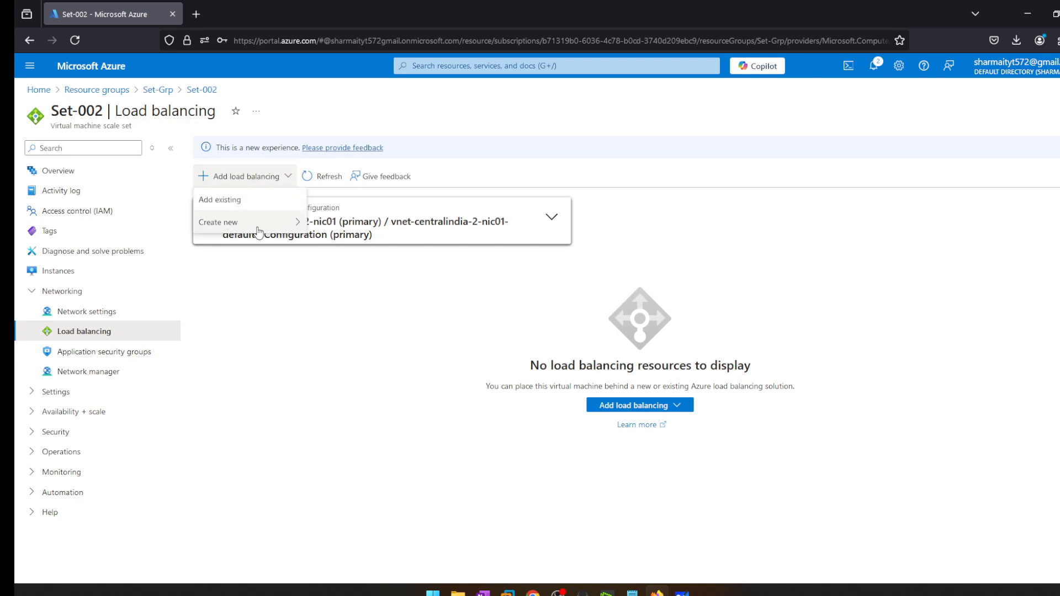
mouse_move(247, 217)
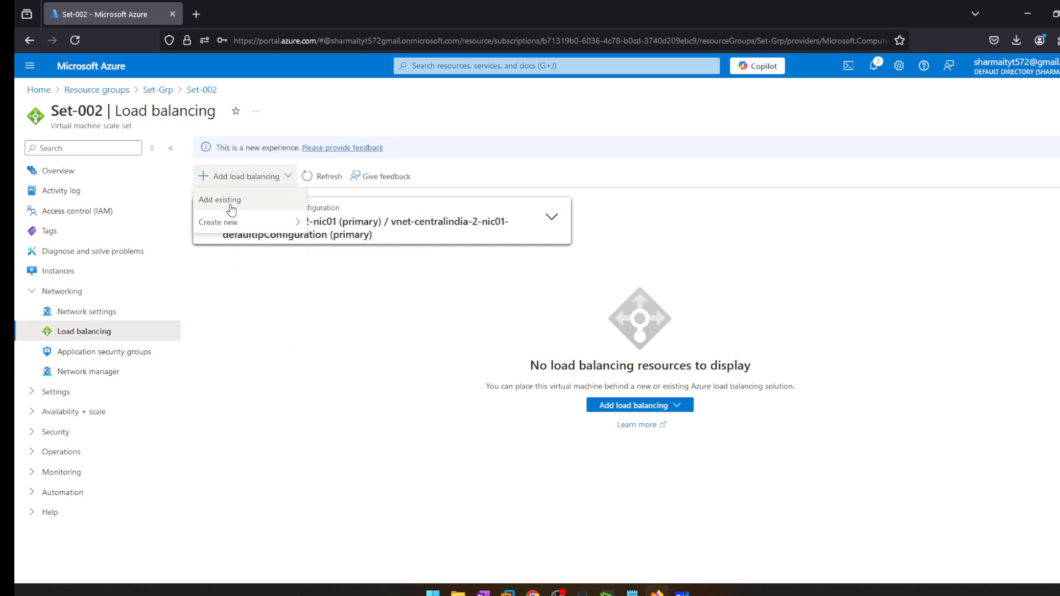
click(273, 349)
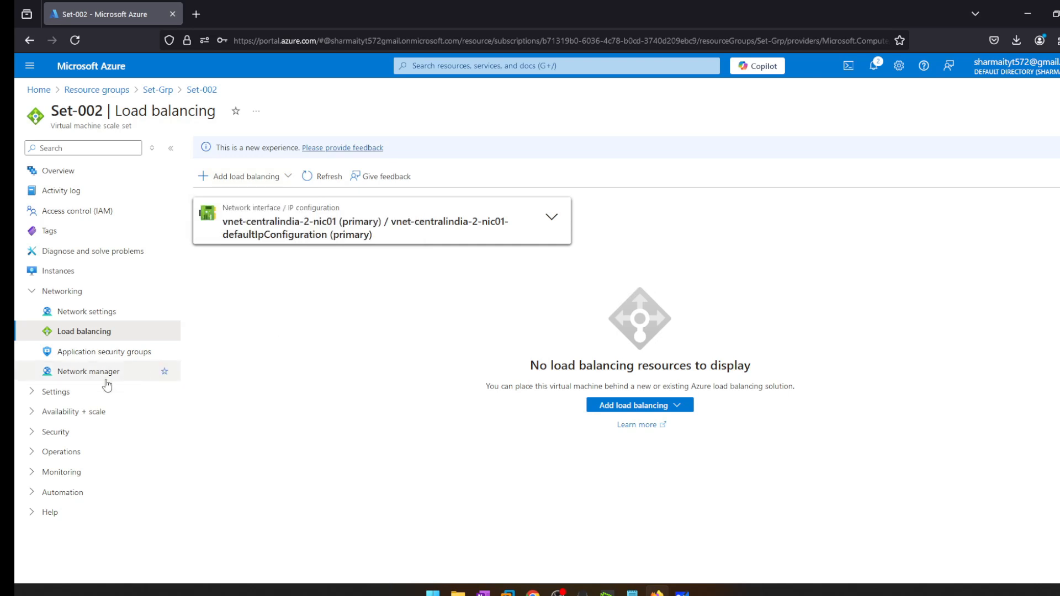
click(30, 291)
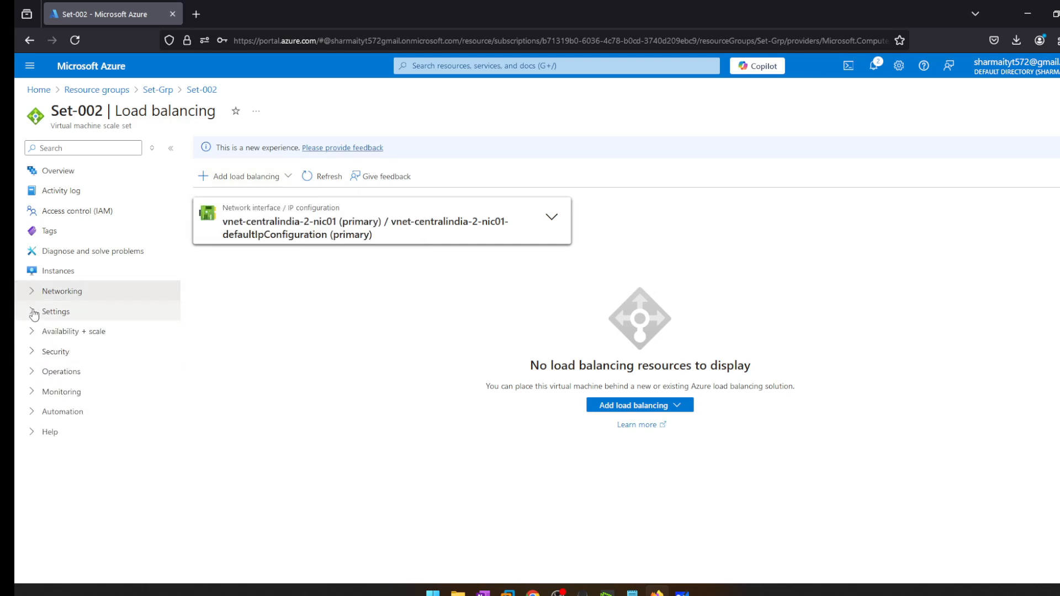
Step: Open the scale set's Scaling page and set the manual instance count to 2
click(32, 332)
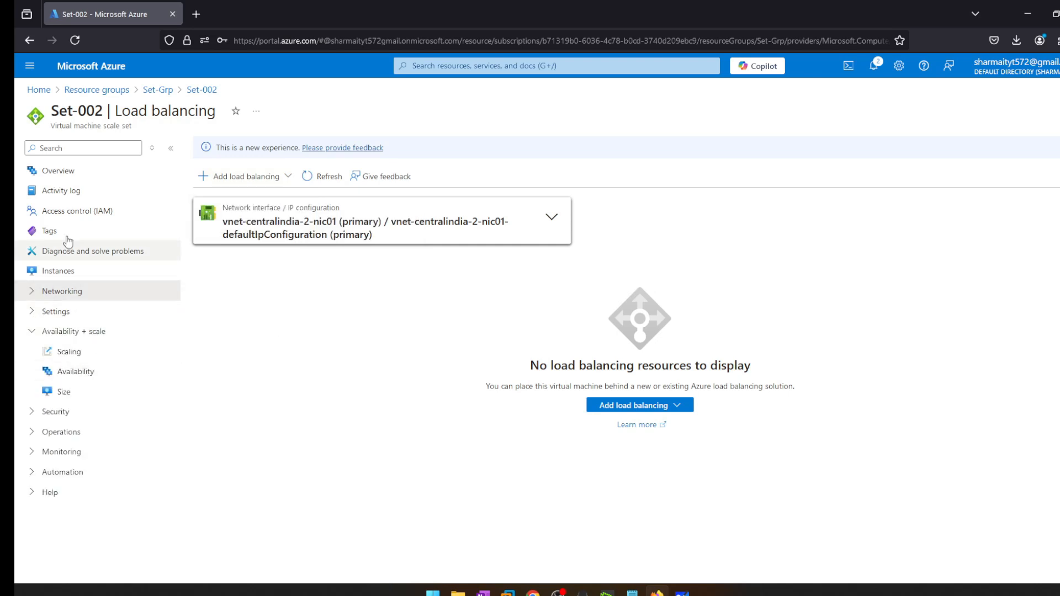
click(80, 357)
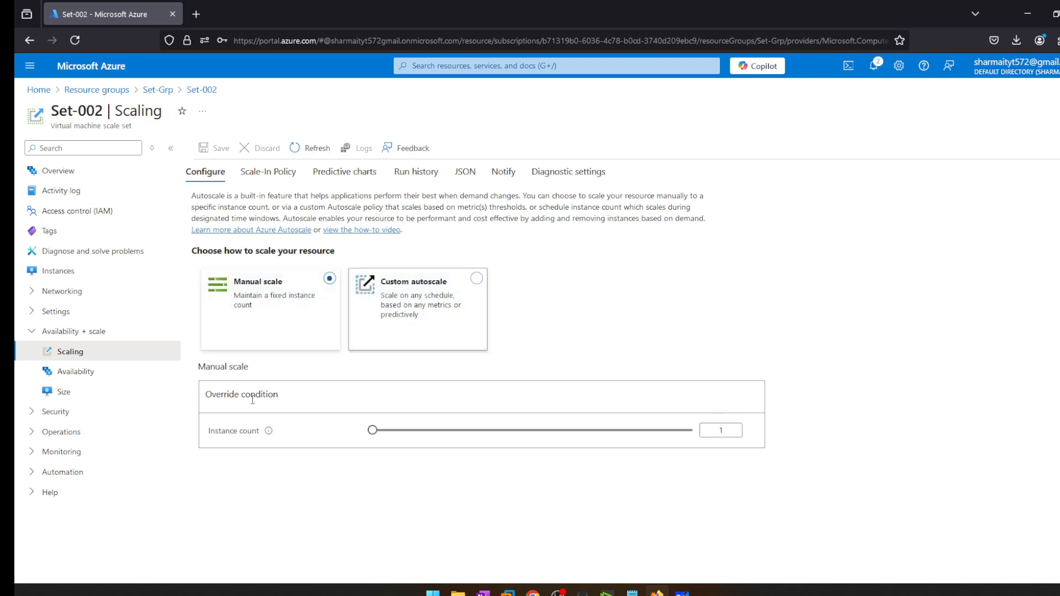
drag(215, 438, 272, 430)
click(249, 445)
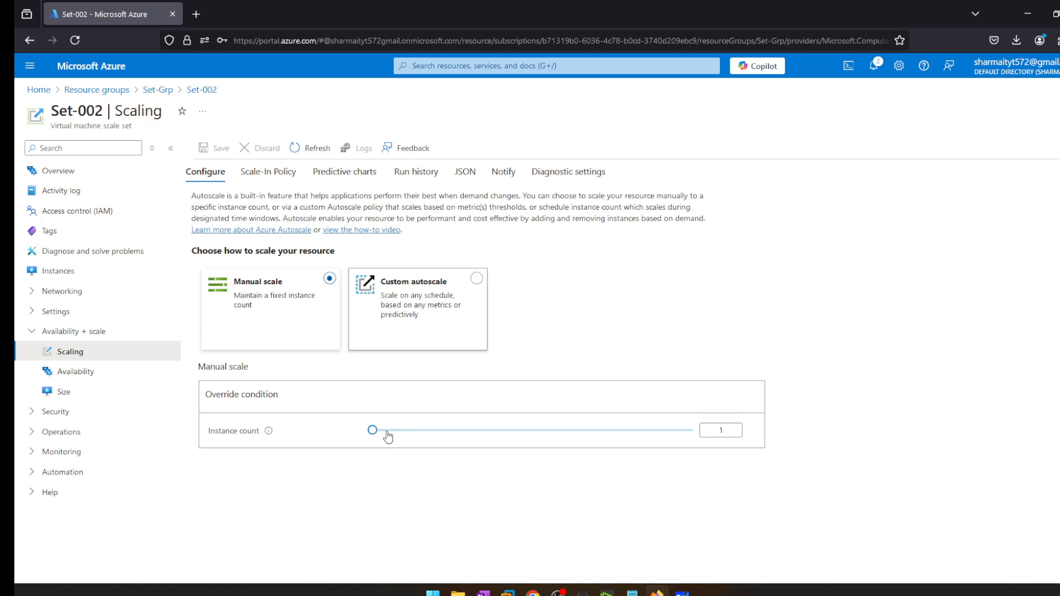
click(732, 429)
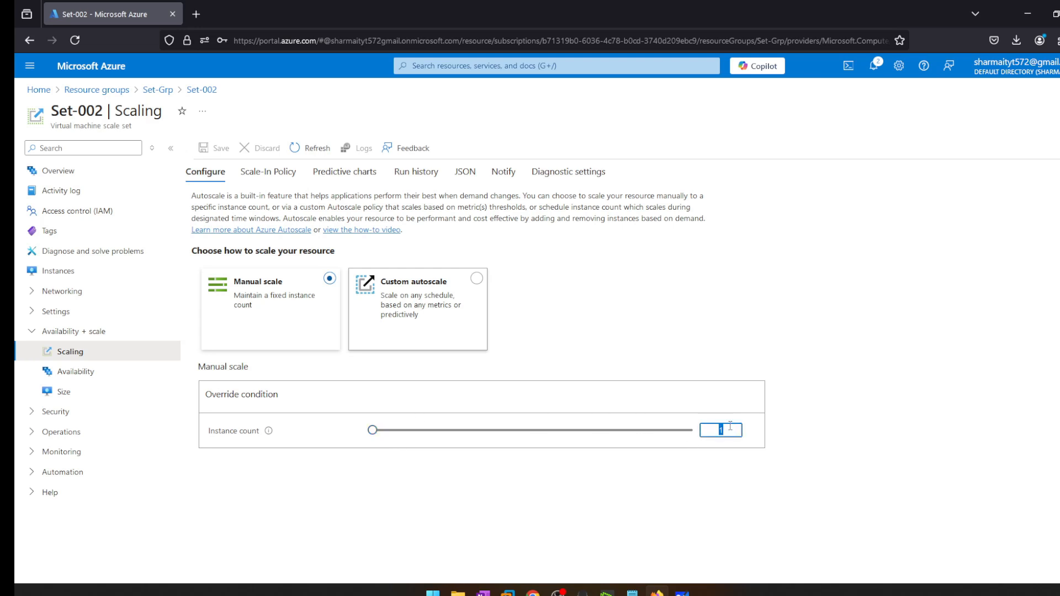
click(702, 397)
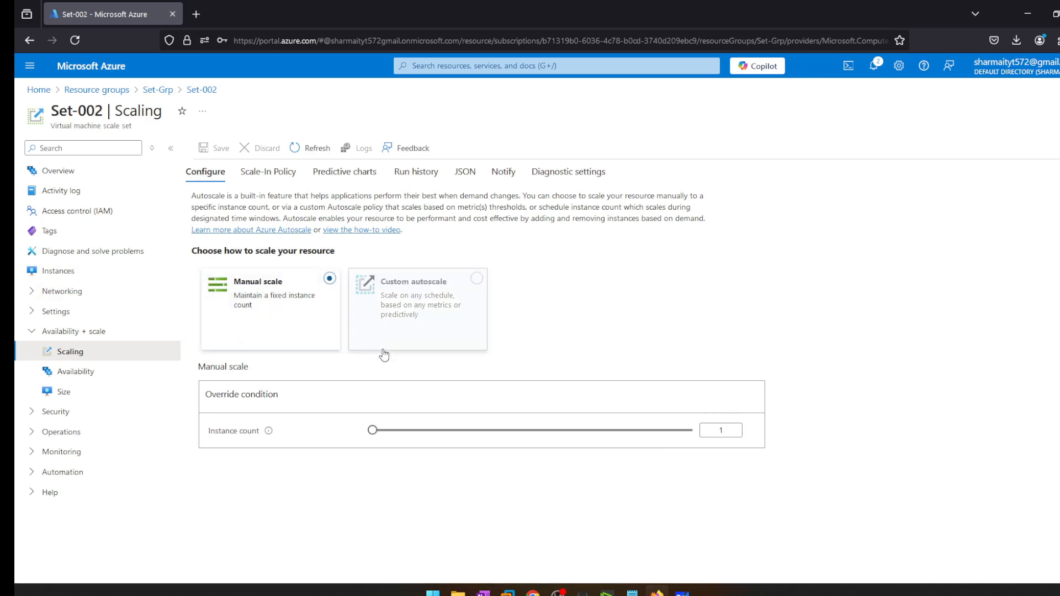
click(734, 430)
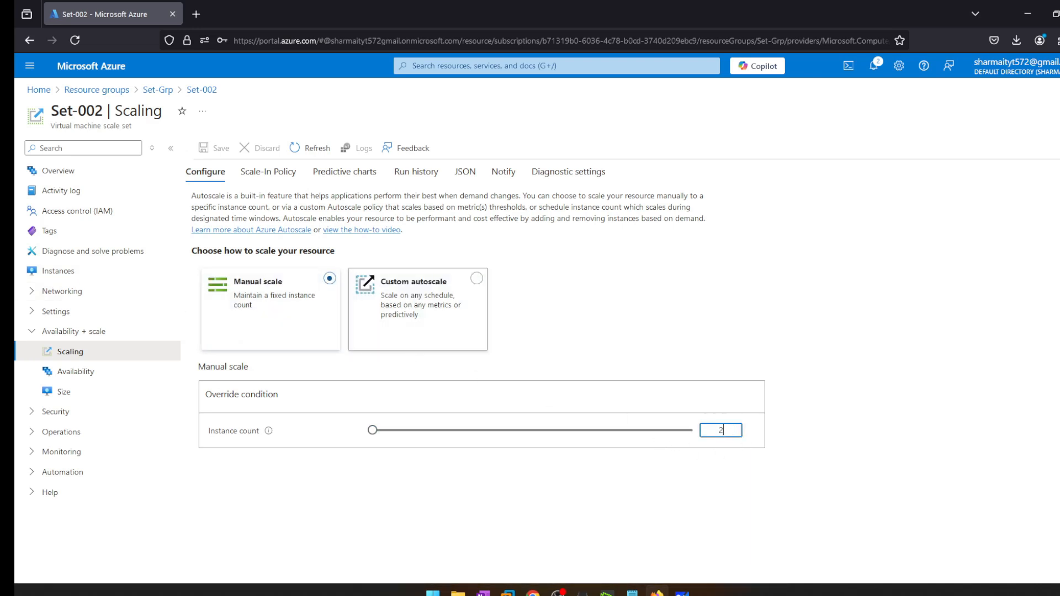
click(544, 391)
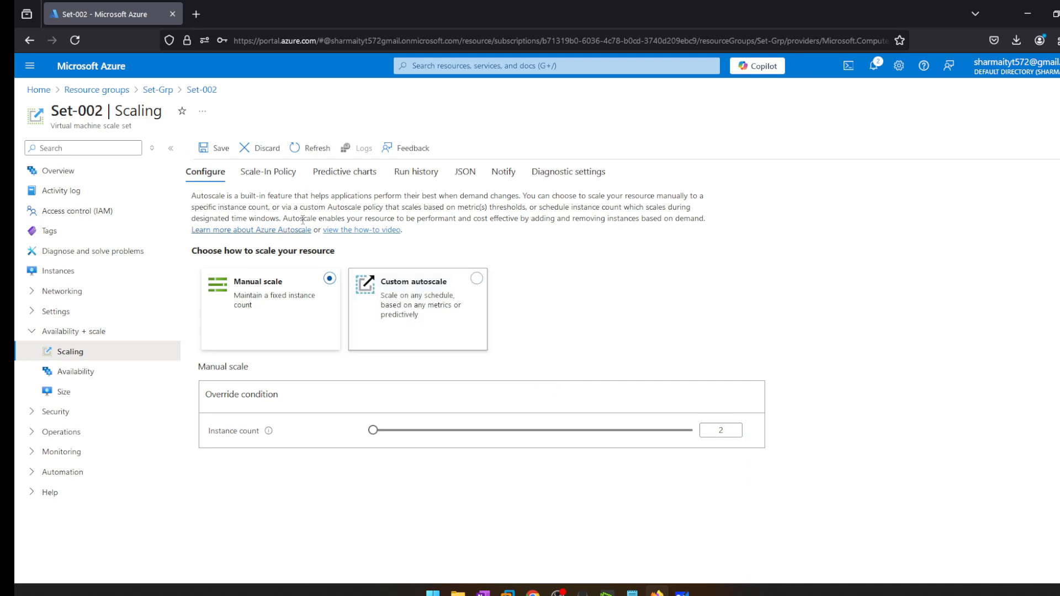
Step: Save the manual scale setting and refresh Set-002's instance list
click(219, 149)
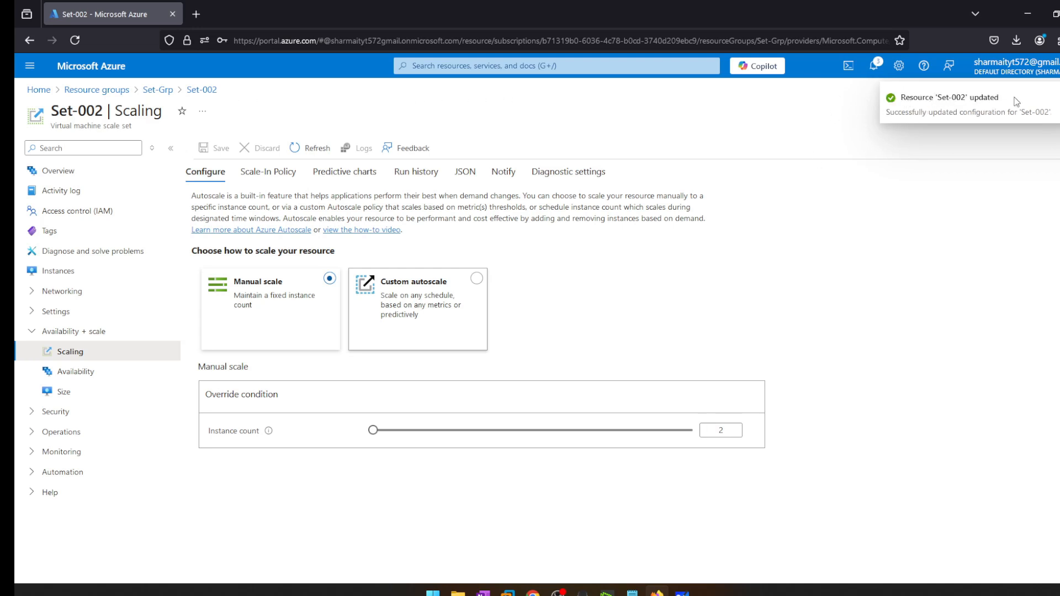
click(56, 272)
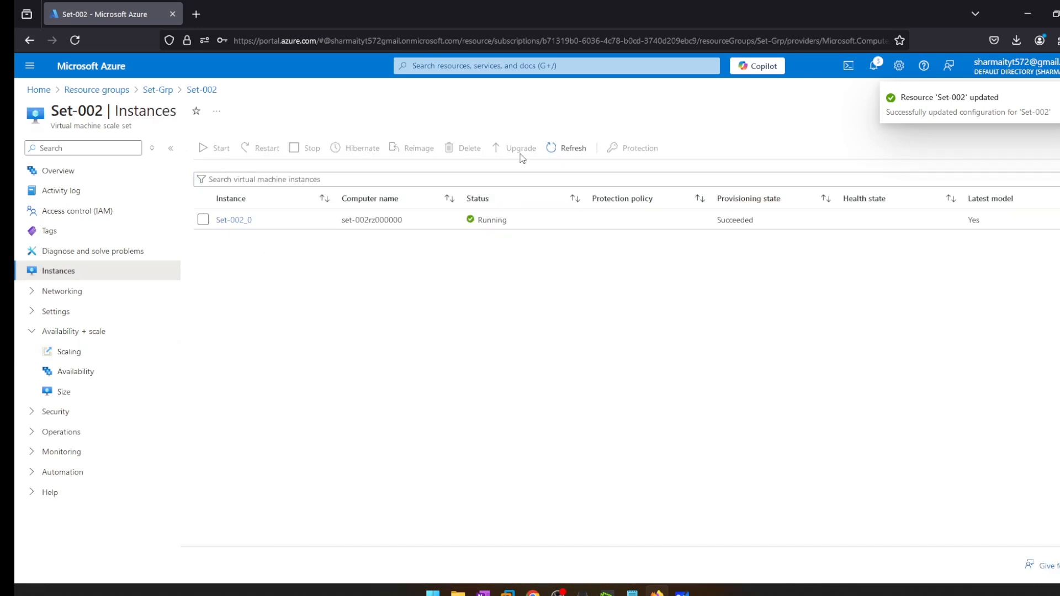
click(582, 153)
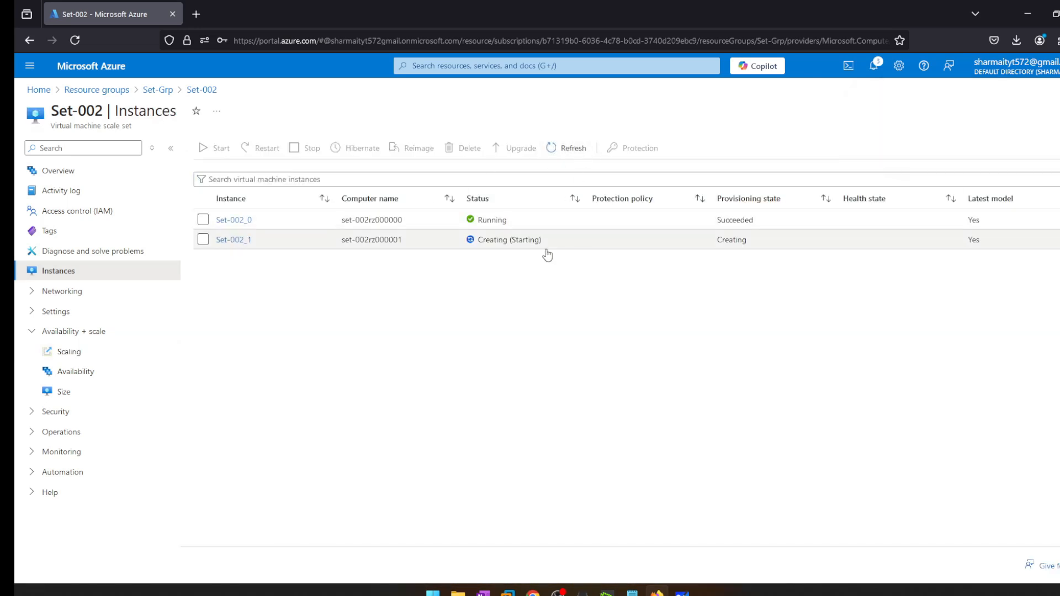
Step: Open the newly added scale set instance Set-002_1
drag(542, 240, 422, 245)
click(315, 273)
drag(302, 244, 213, 244)
click(231, 297)
click(565, 246)
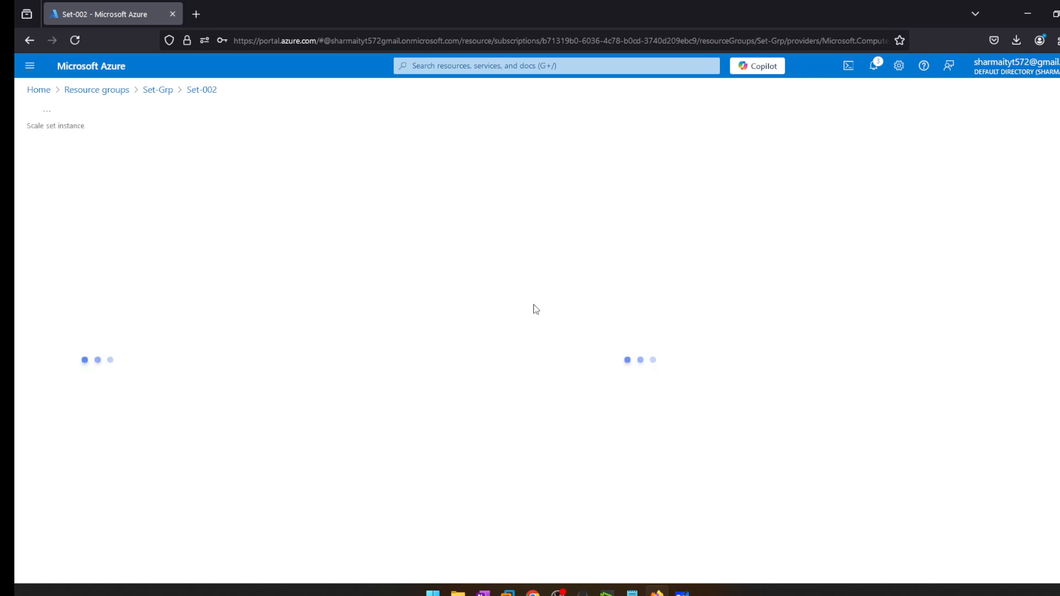
Step: Return to Set-002's Scaling page and switch to Custom autoscale
click(158, 90)
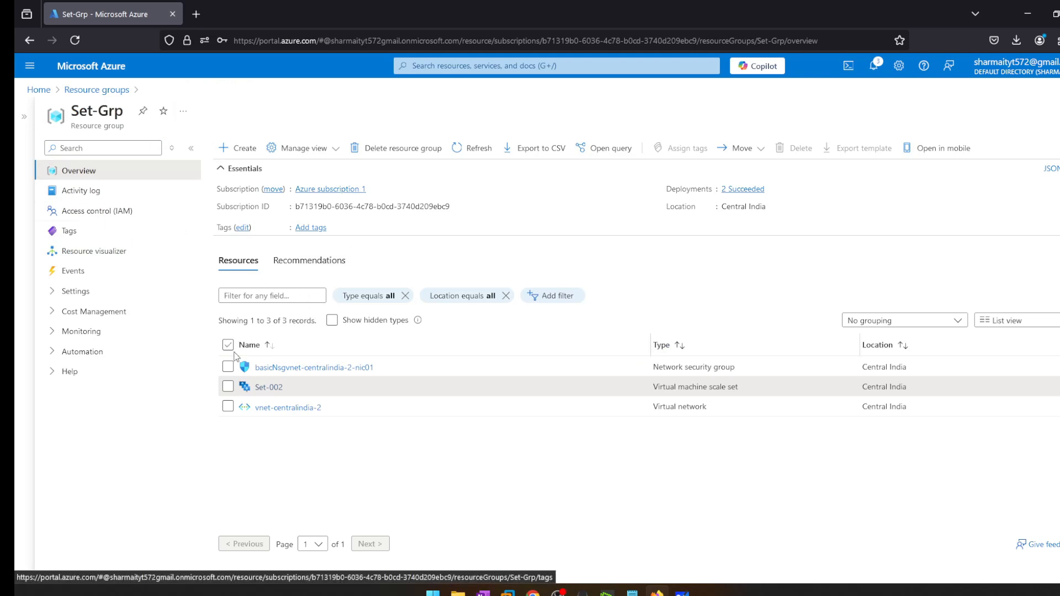
click(268, 388)
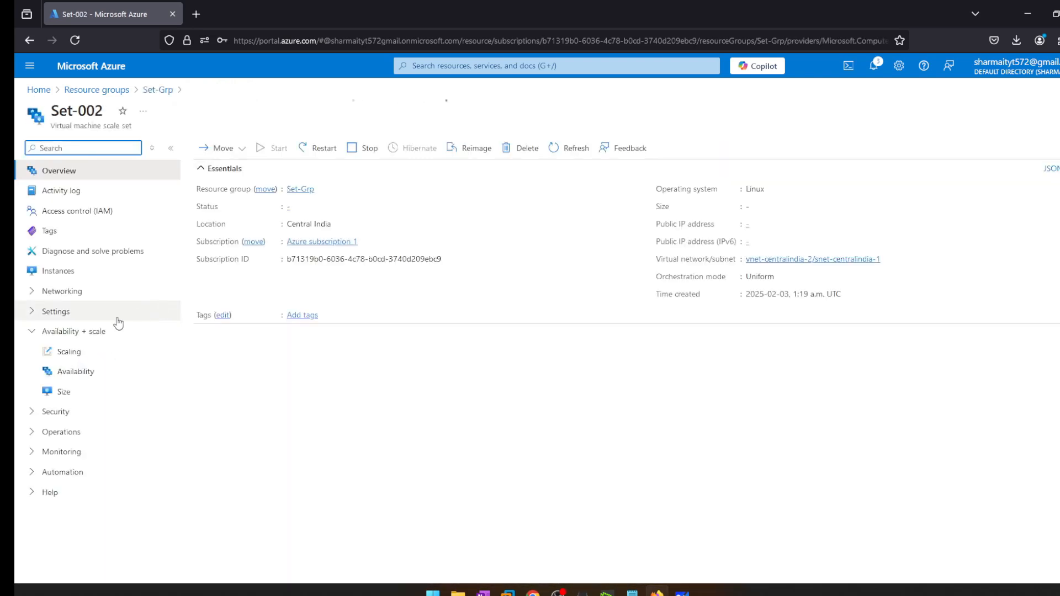
click(102, 356)
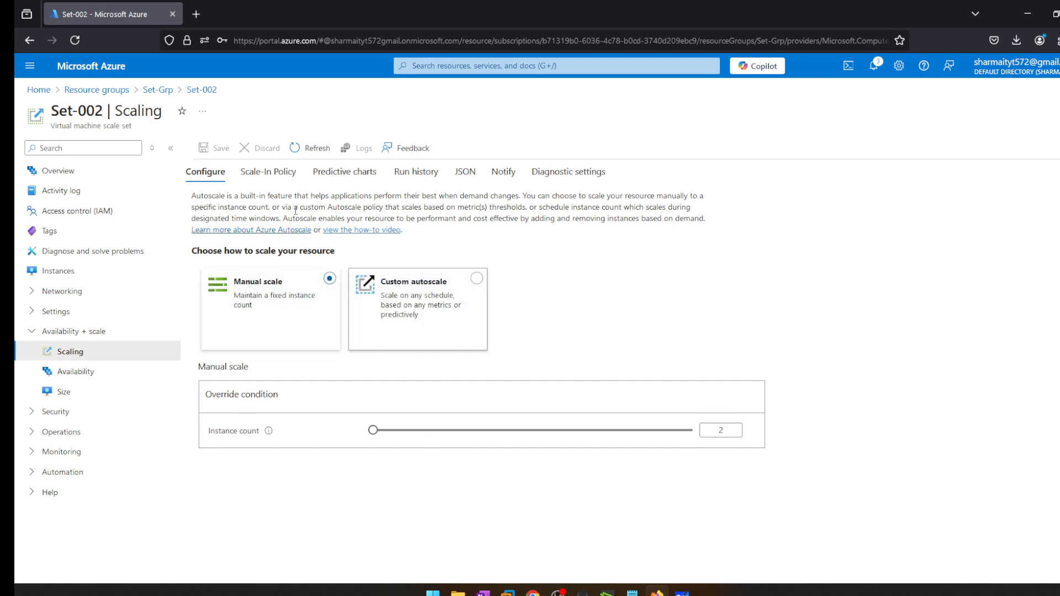
click(416, 299)
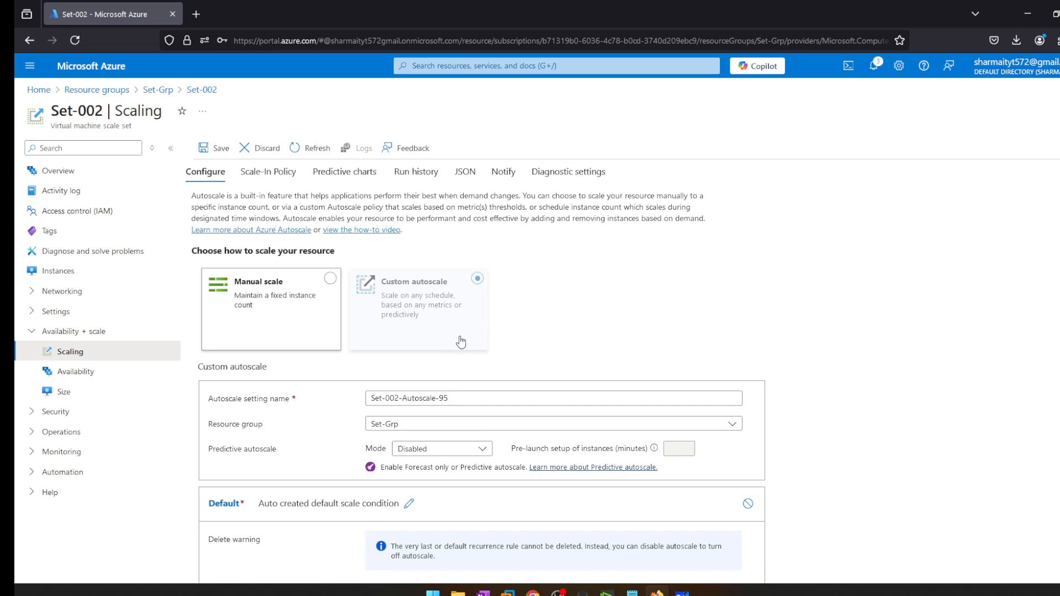
Step: Review the custom autoscale setting name, resource group and default scale condition
scroll(457, 338, down, 2)
drag(225, 331, 247, 359)
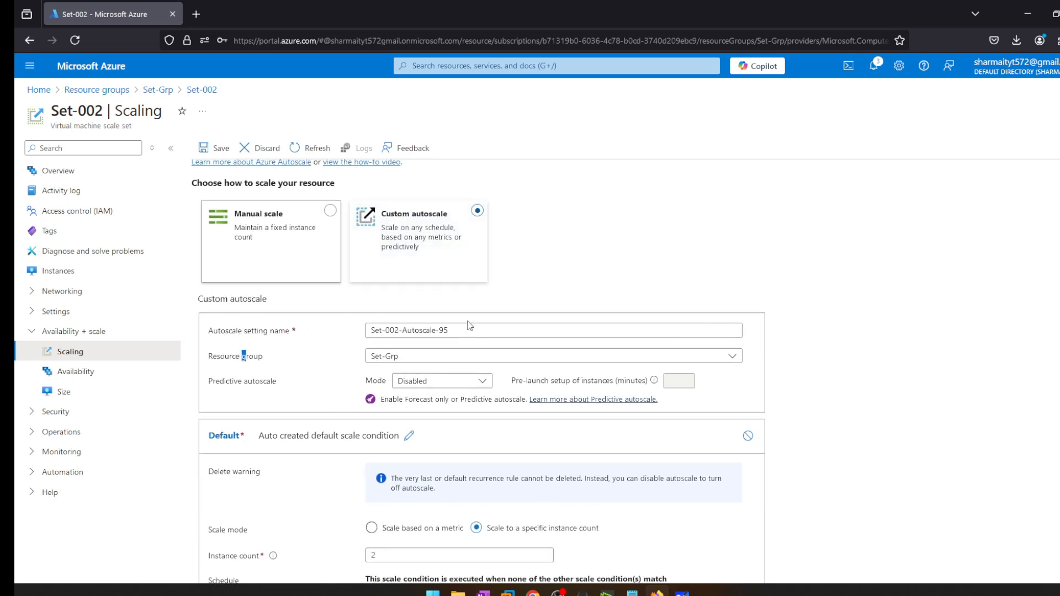
drag(474, 328, 362, 346)
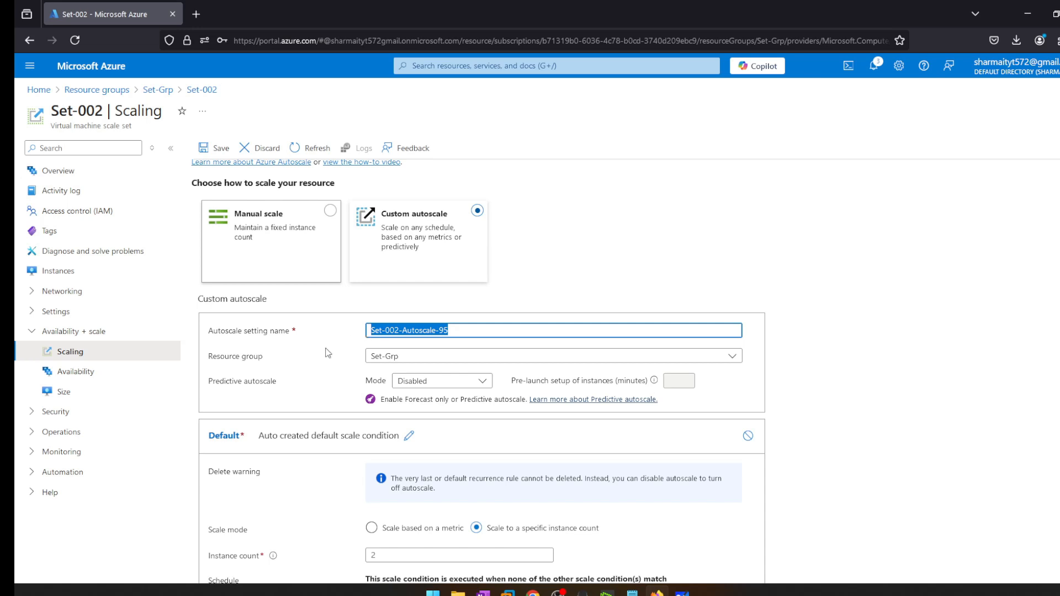
click(469, 331)
drag(218, 355, 263, 358)
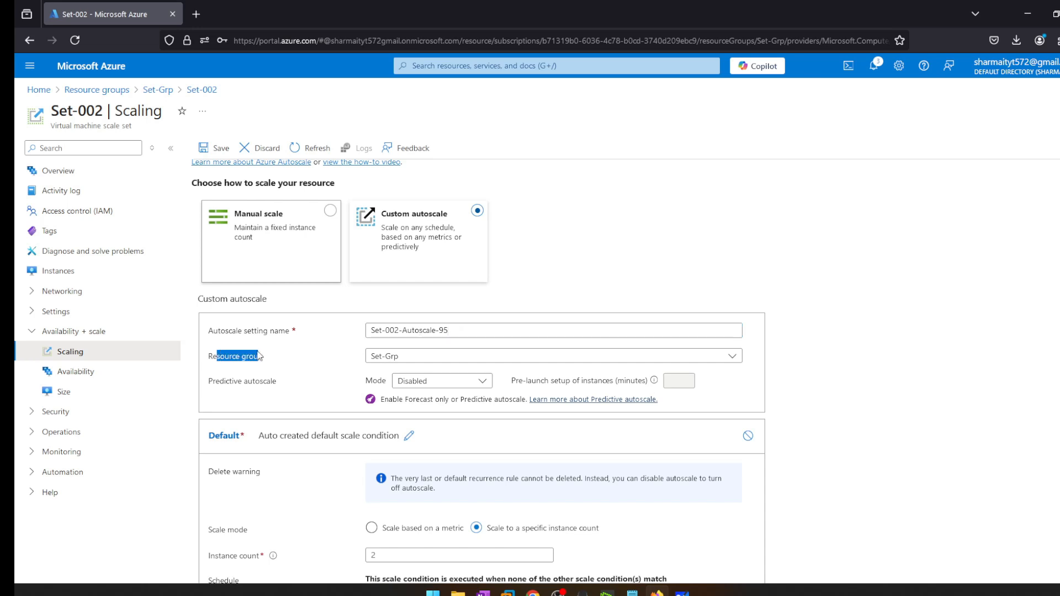
click(271, 358)
scroll(293, 362, down, 1)
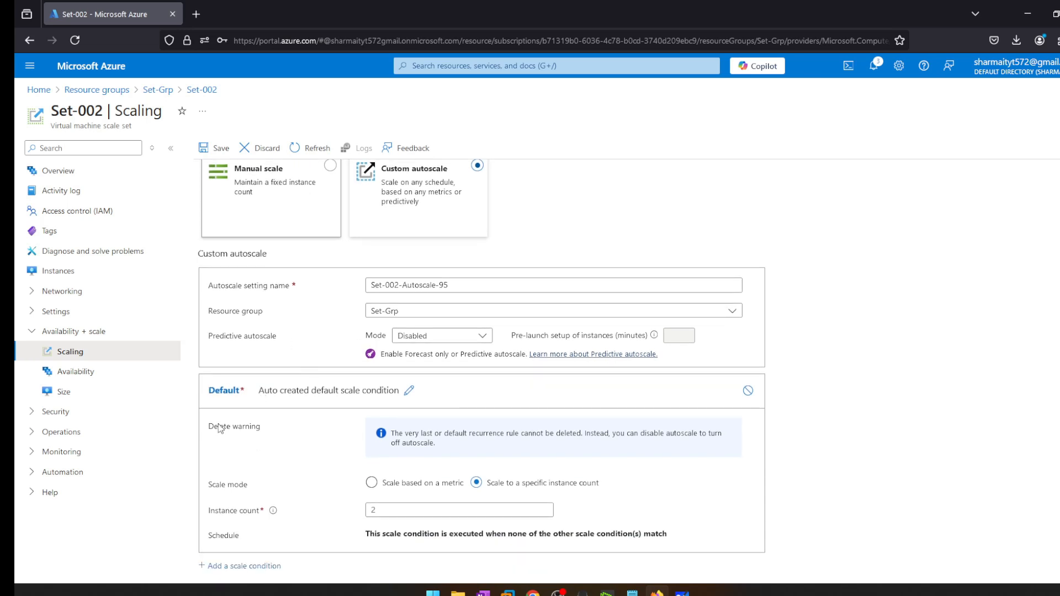
drag(213, 383, 537, 456)
click(489, 440)
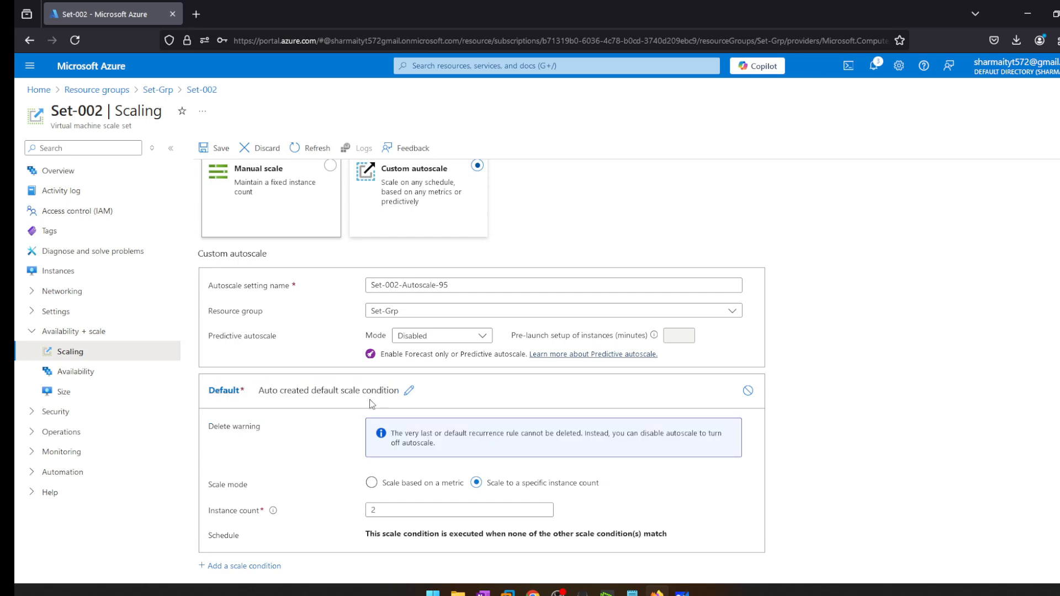
double_click(345, 388)
click(388, 396)
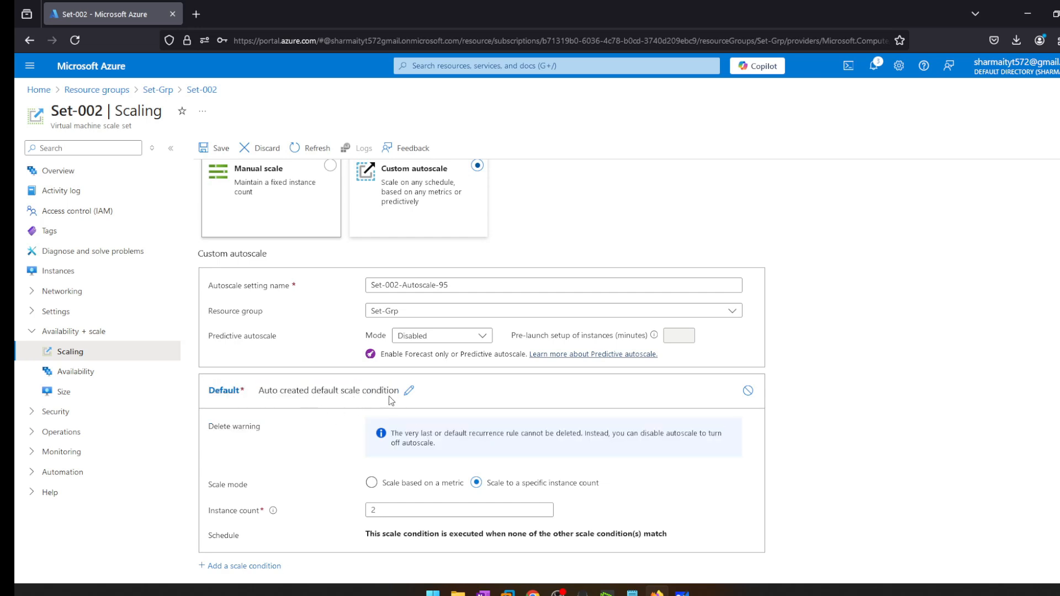
drag(383, 391, 310, 391)
click(298, 404)
drag(210, 486, 254, 486)
click(225, 488)
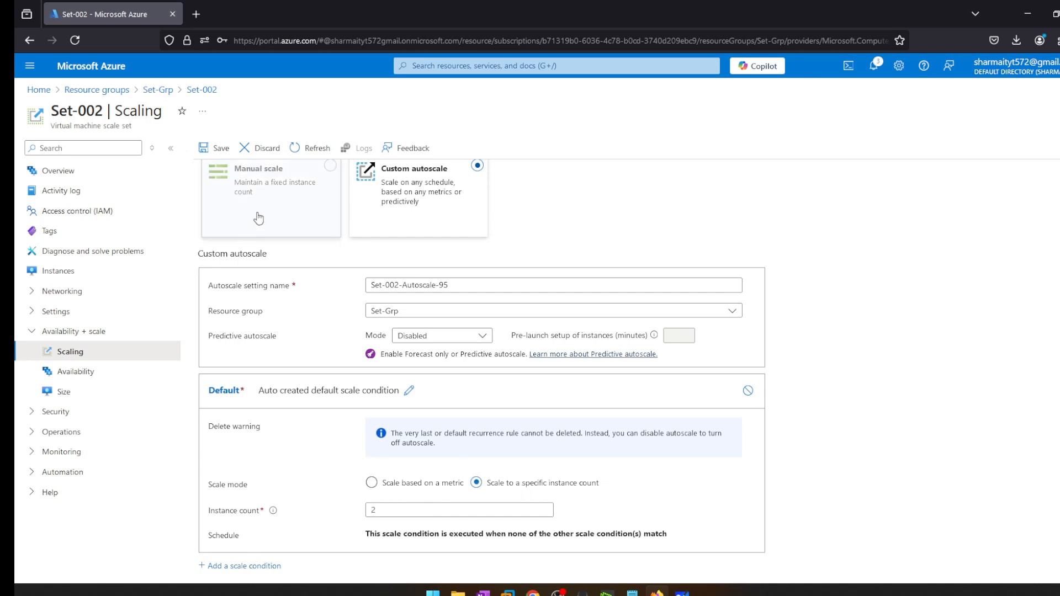
Step: Switch the default condition to scale based on a metric and set the minimum instance limit to 1
click(396, 489)
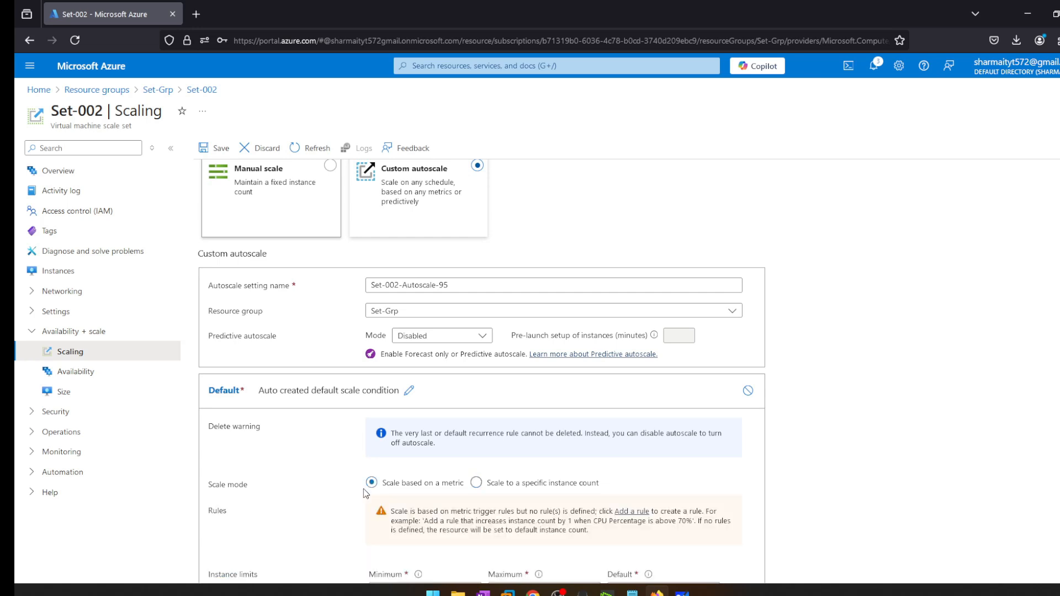
scroll(298, 484, down, 2)
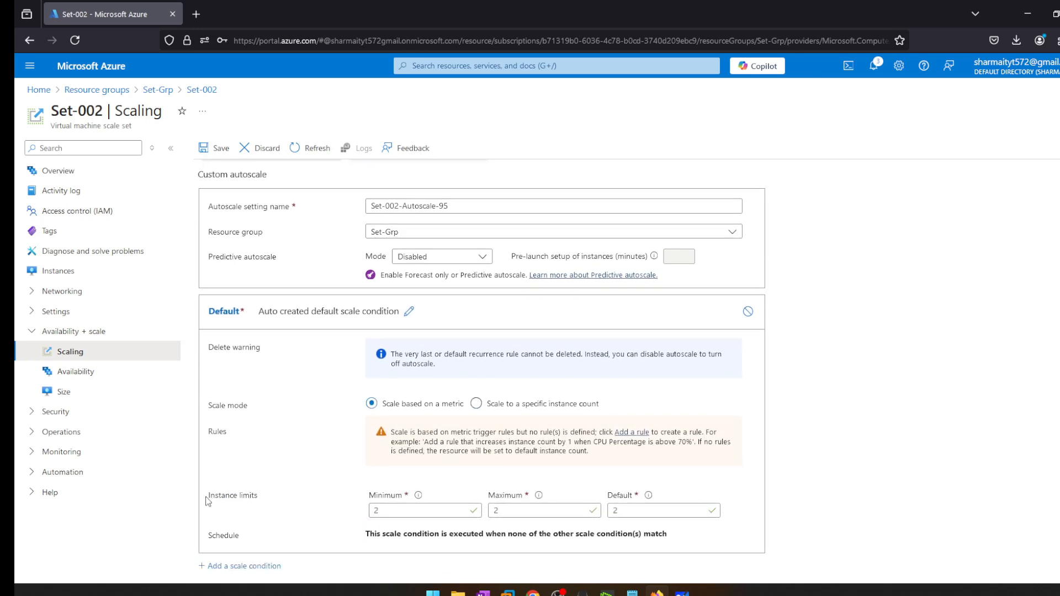
drag(210, 499, 261, 498)
click(389, 514)
drag(404, 507, 352, 504)
key(BackSpace)
text(1)
Step: Set the maximum instance limit to 3 and the default instance count to 1
click(304, 489)
click(519, 511)
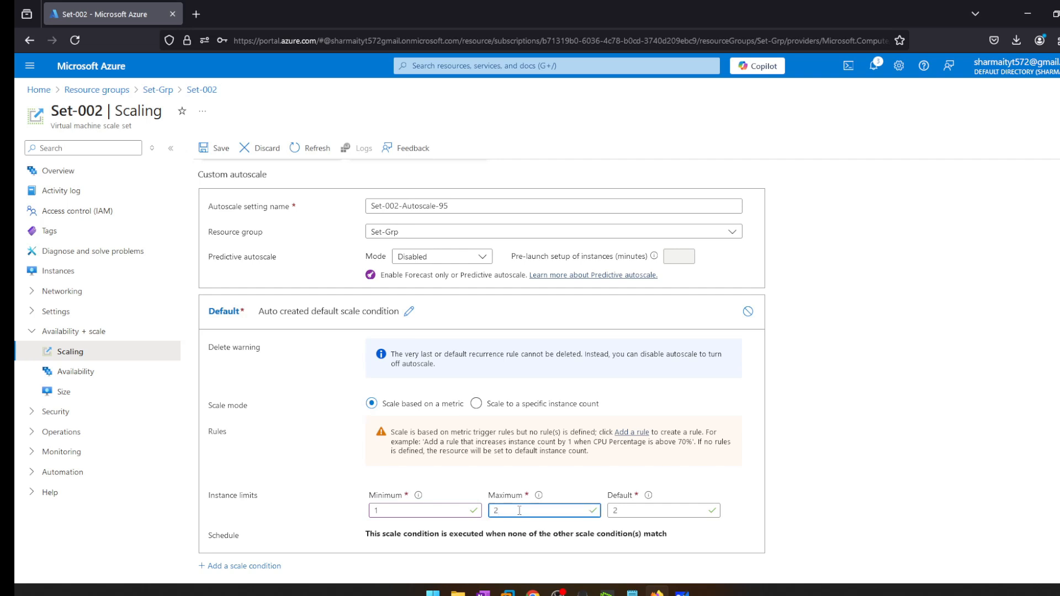
key(BackSpace)
text(3)
click(629, 511)
key(BackSpace)
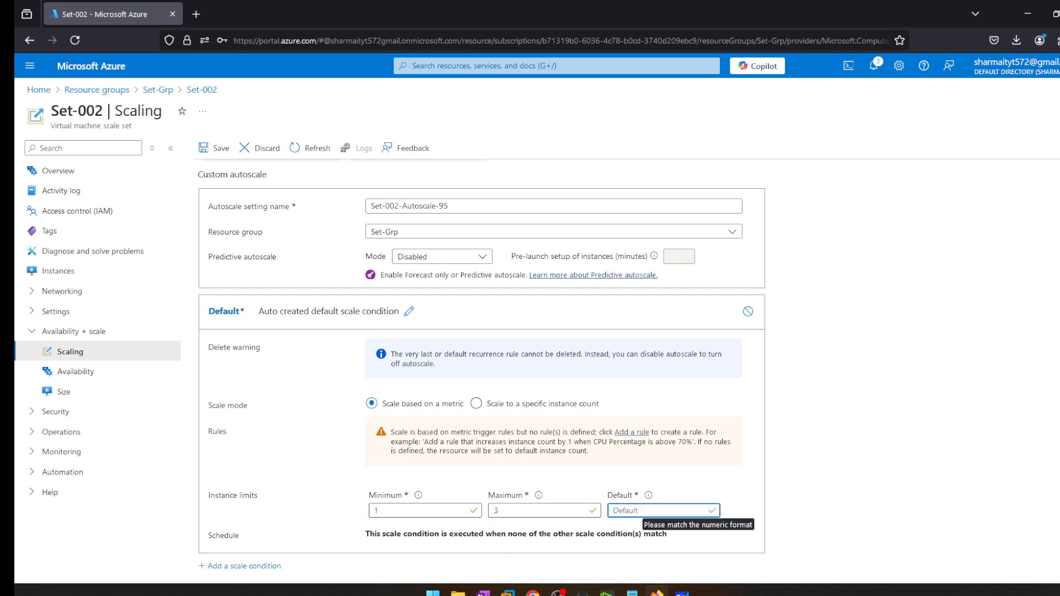
text(1)
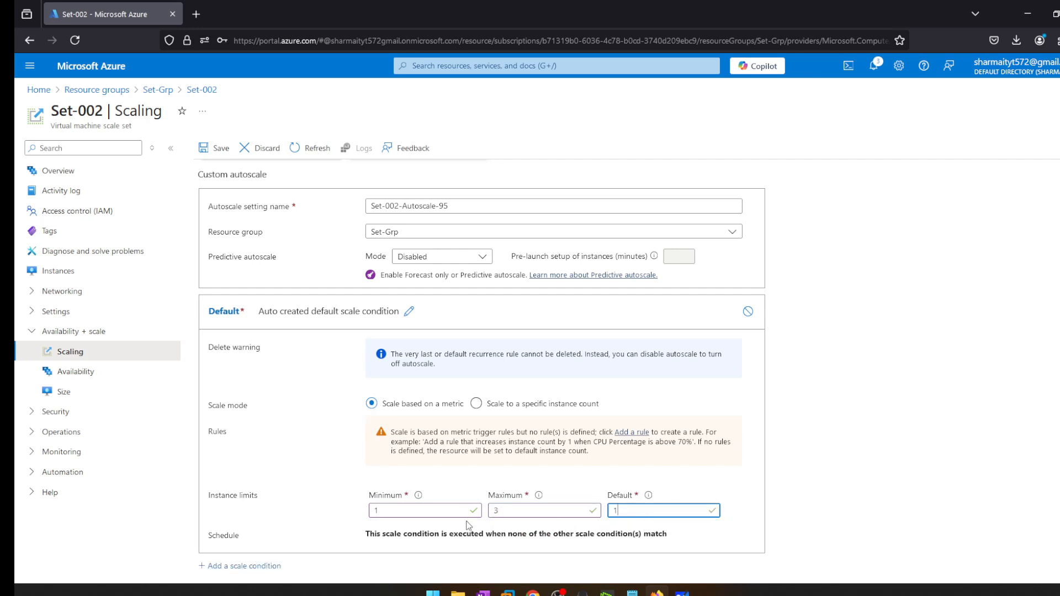
Step: Change the minimum instance limit and the default instance count to 2
click(415, 511)
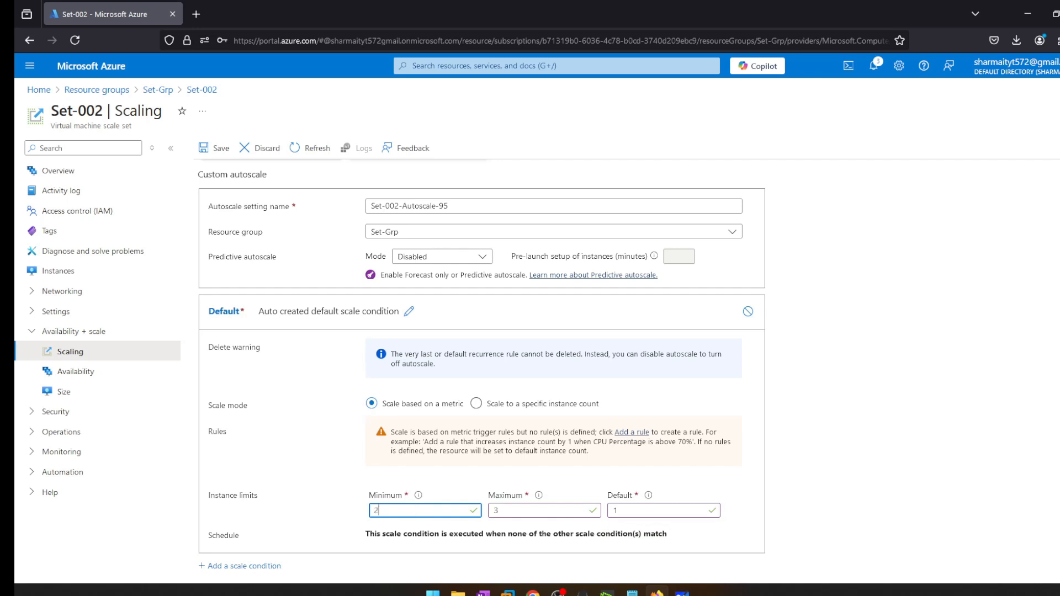
click(648, 509)
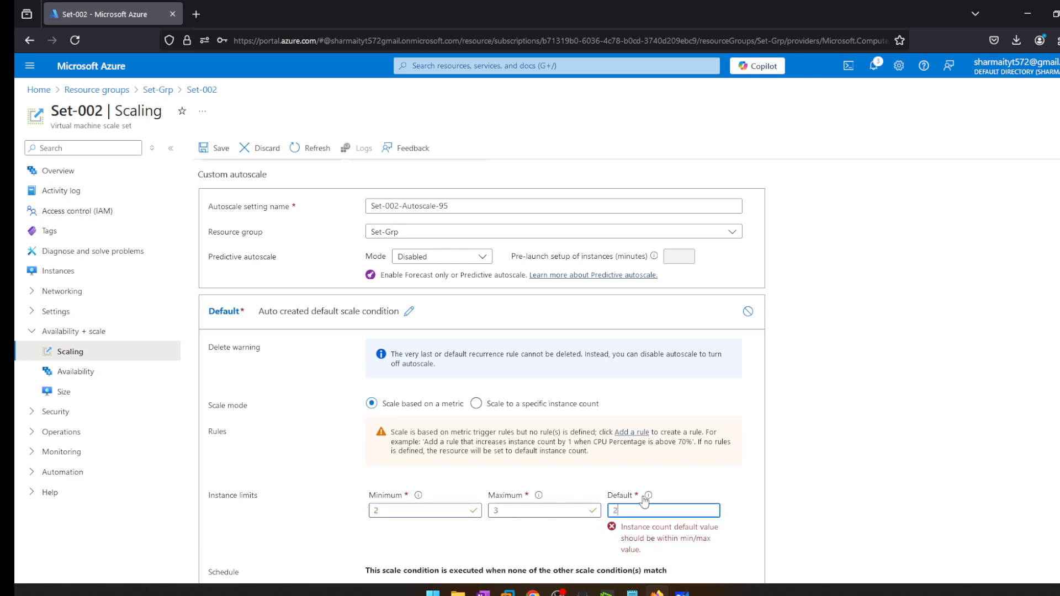
click(451, 478)
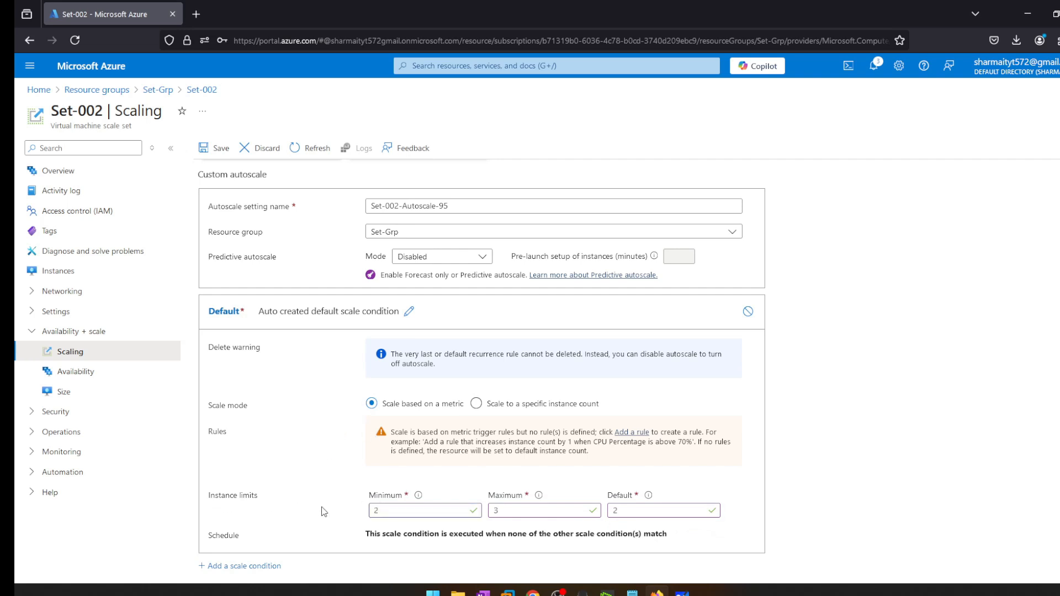
Step: Start adding a scale rule to the default scale condition
double_click(489, 512)
click(442, 531)
click(397, 432)
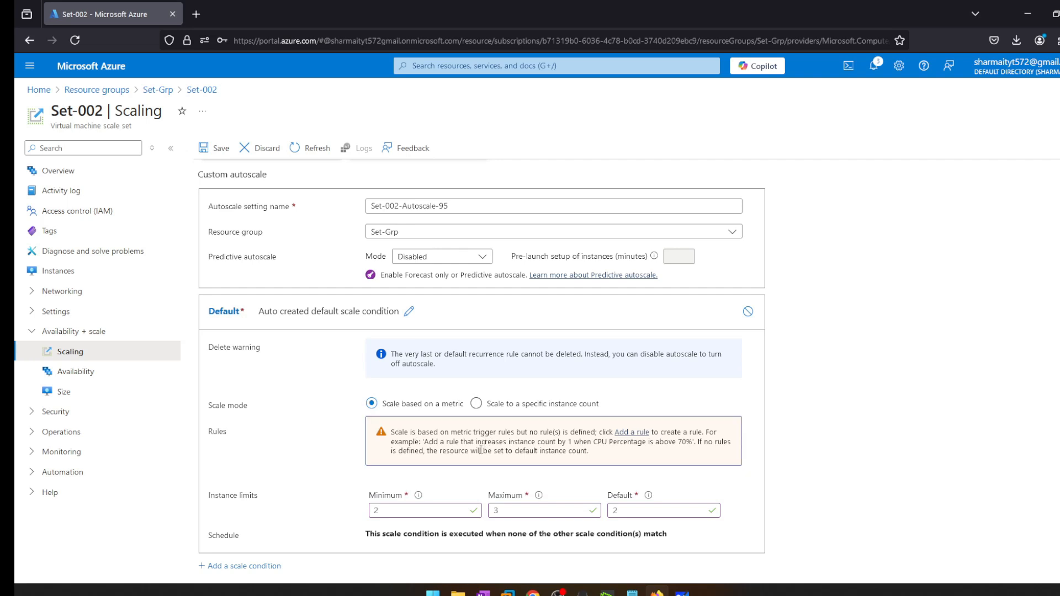
click(631, 434)
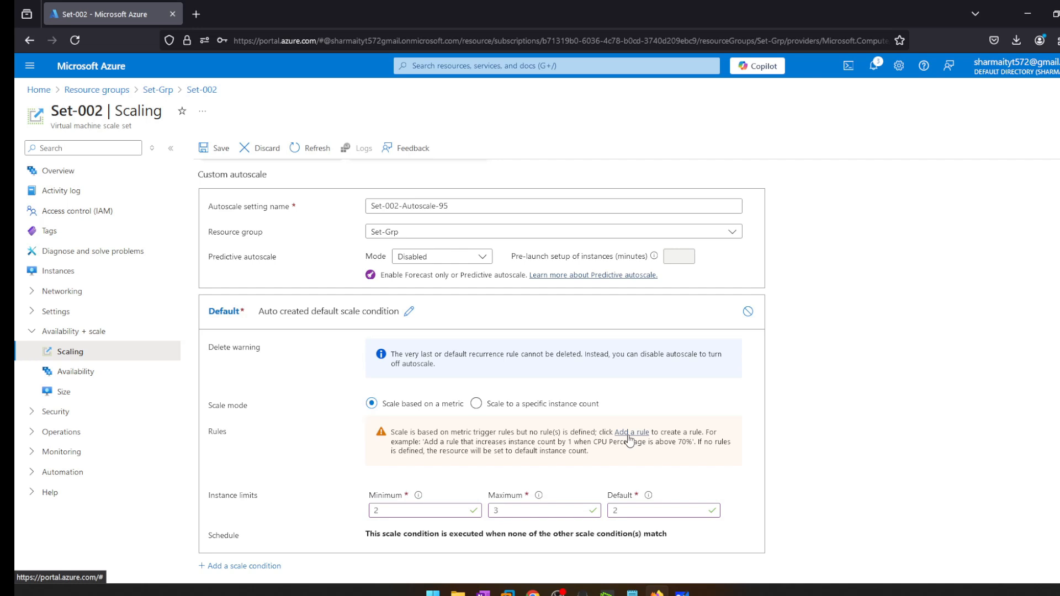
Step: Keep the scale rule's metric source as the current resource, Set-002
click(843, 145)
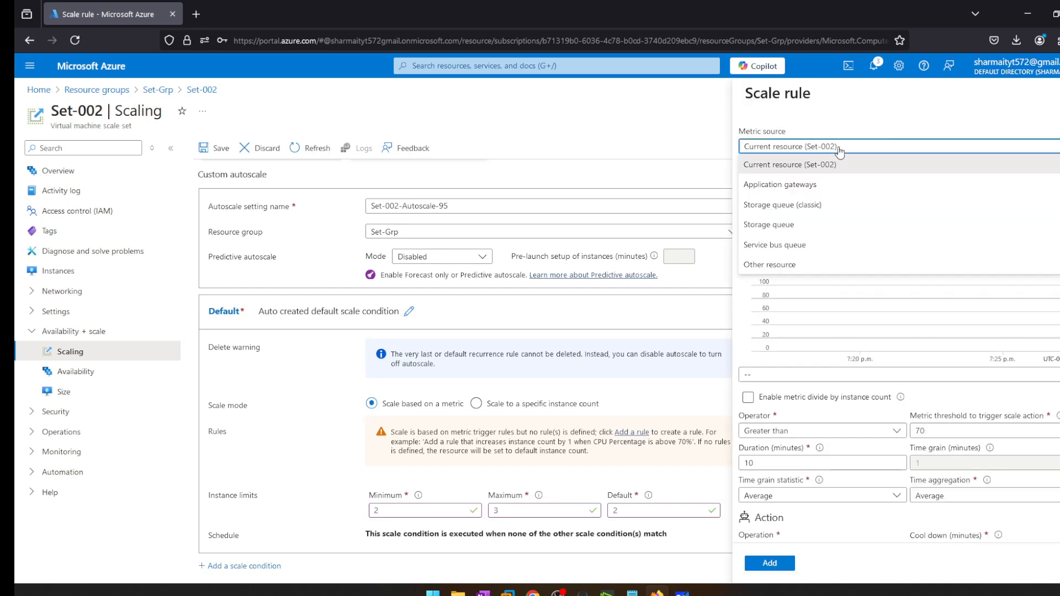
click(843, 146)
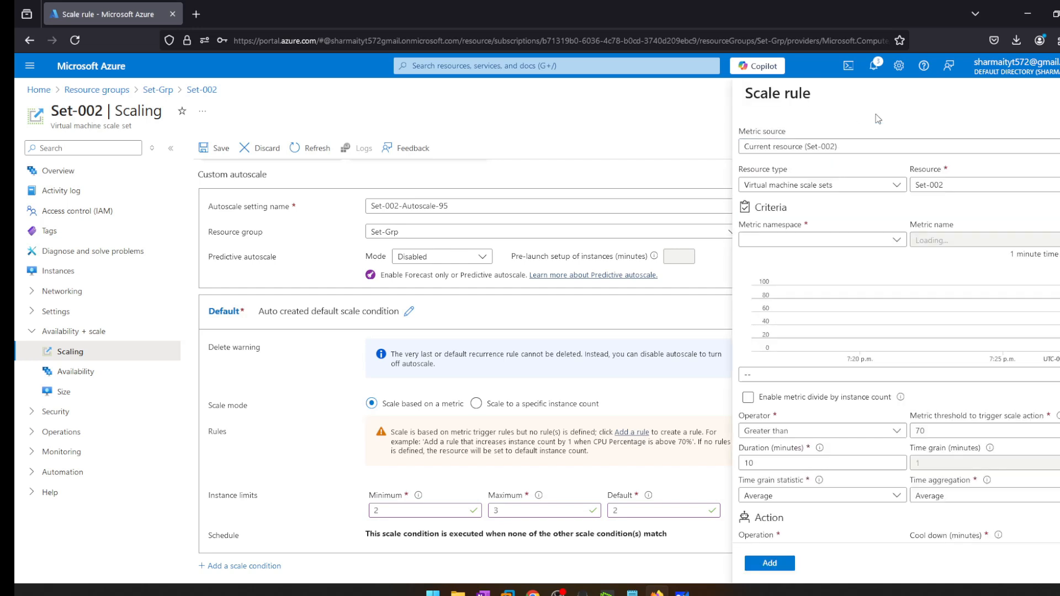
click(844, 146)
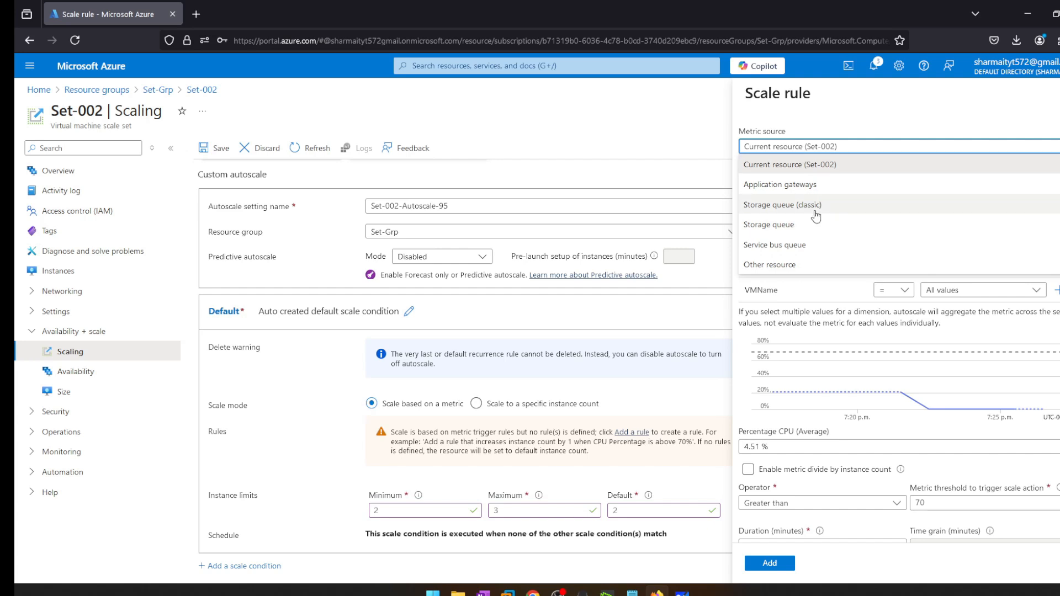
click(788, 173)
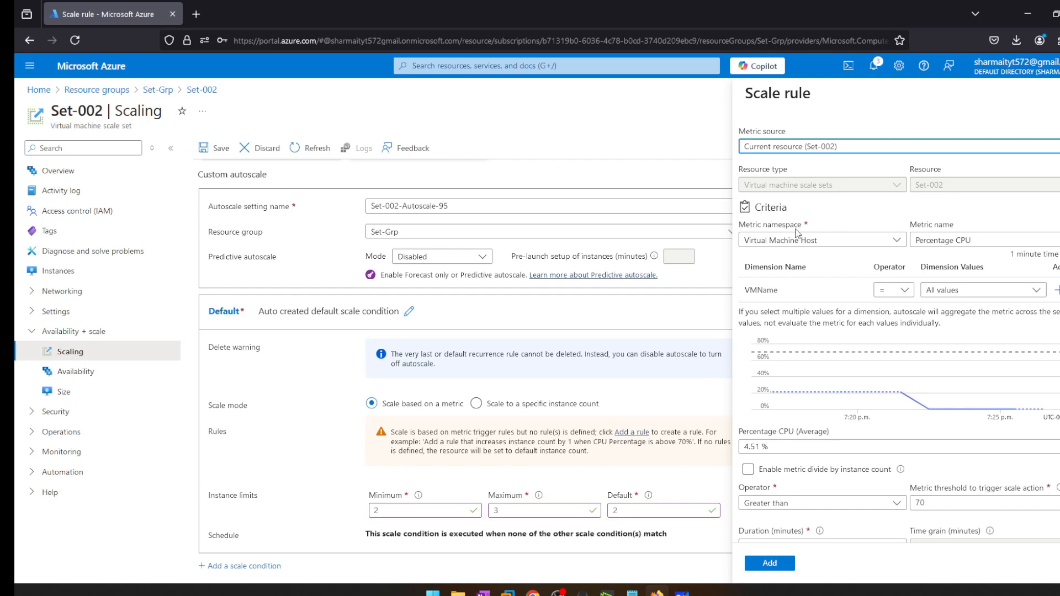
Step: Browse the metric namespace and metric name options, searching for memory metrics, and keep Virtual Machine Host with Percentage CPU
click(895, 242)
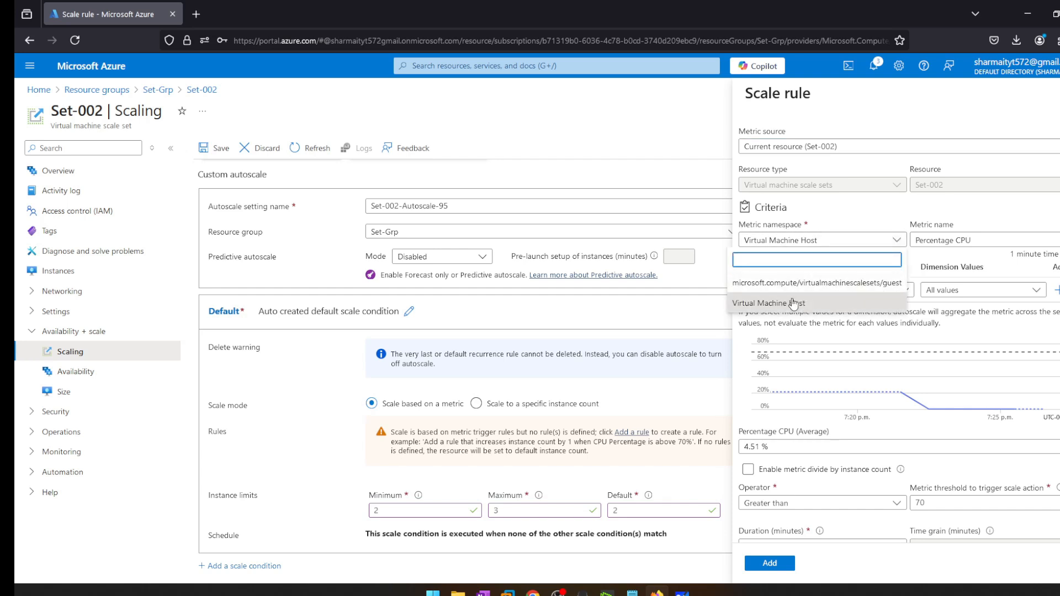
click(831, 227)
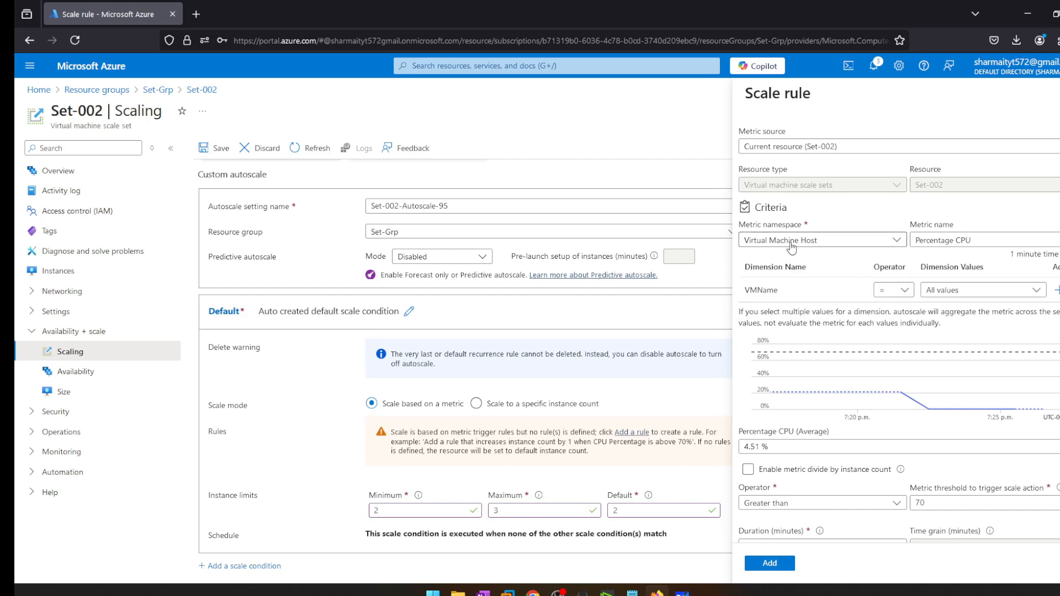
click(960, 240)
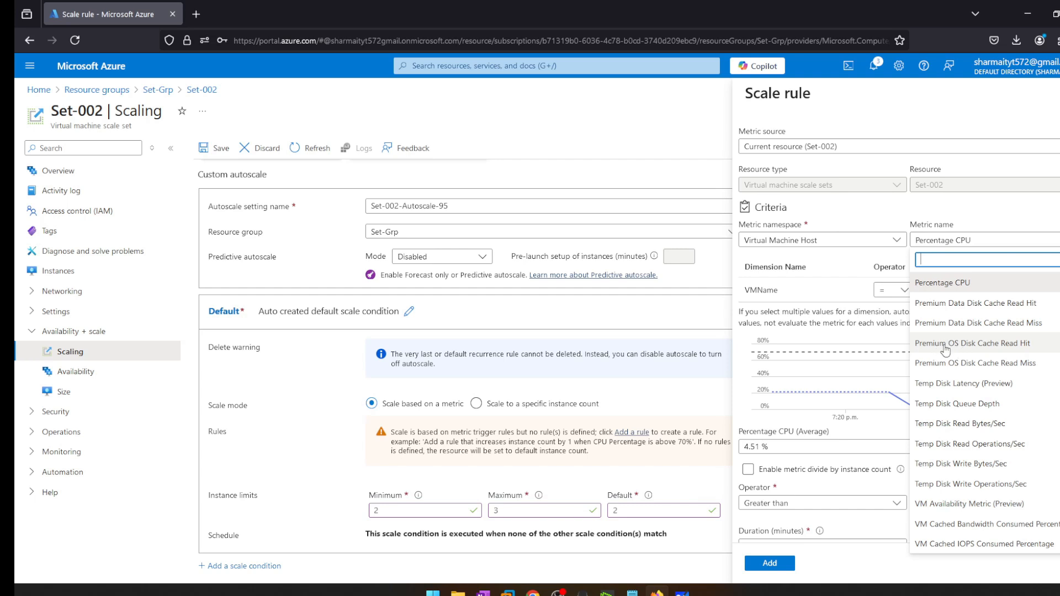
scroll(970, 347, down, 2)
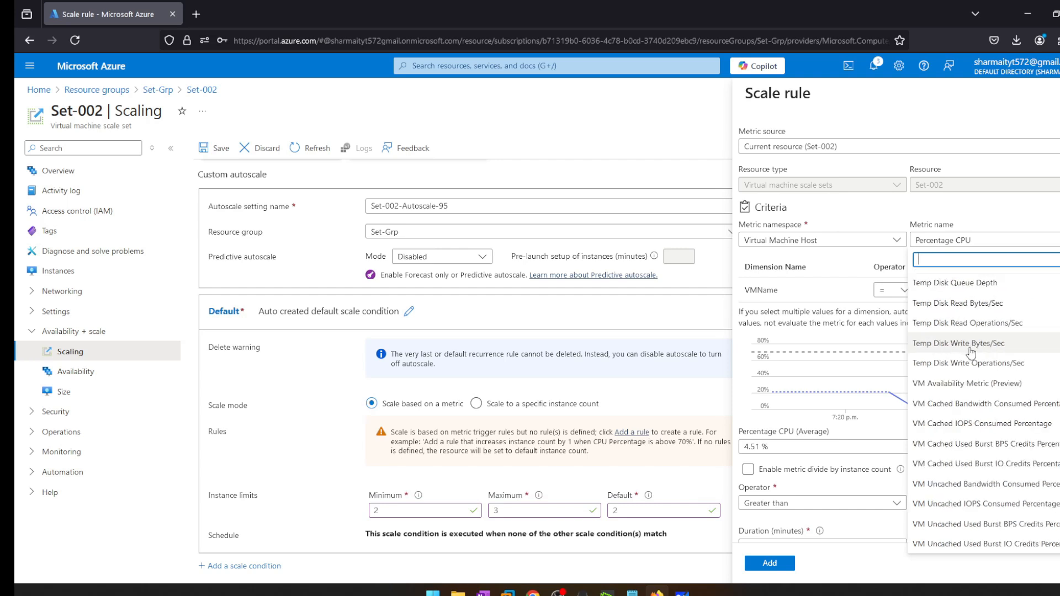
scroll(975, 287, up, 3)
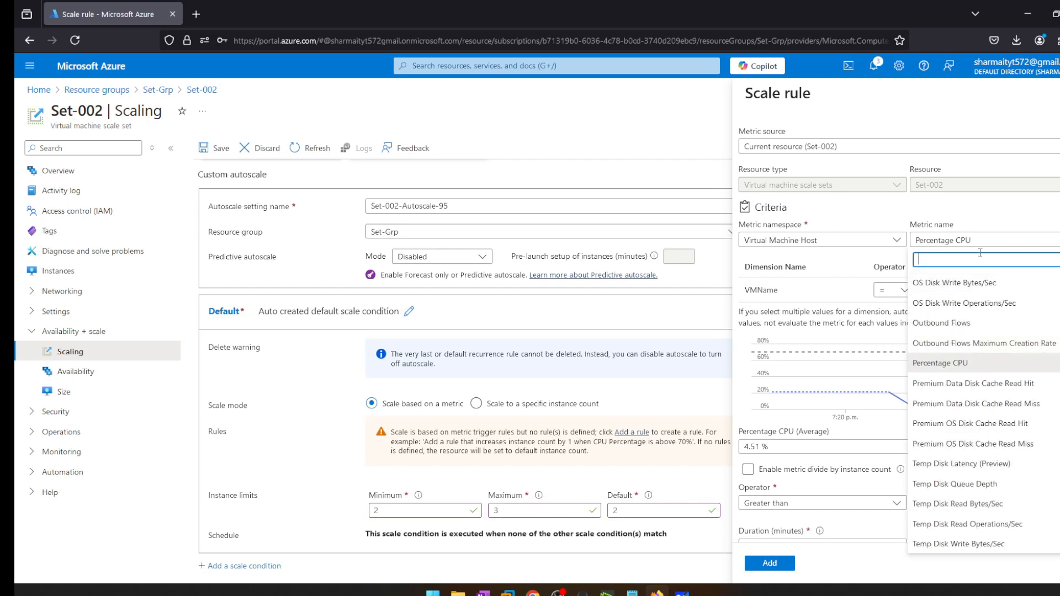
text(memor)
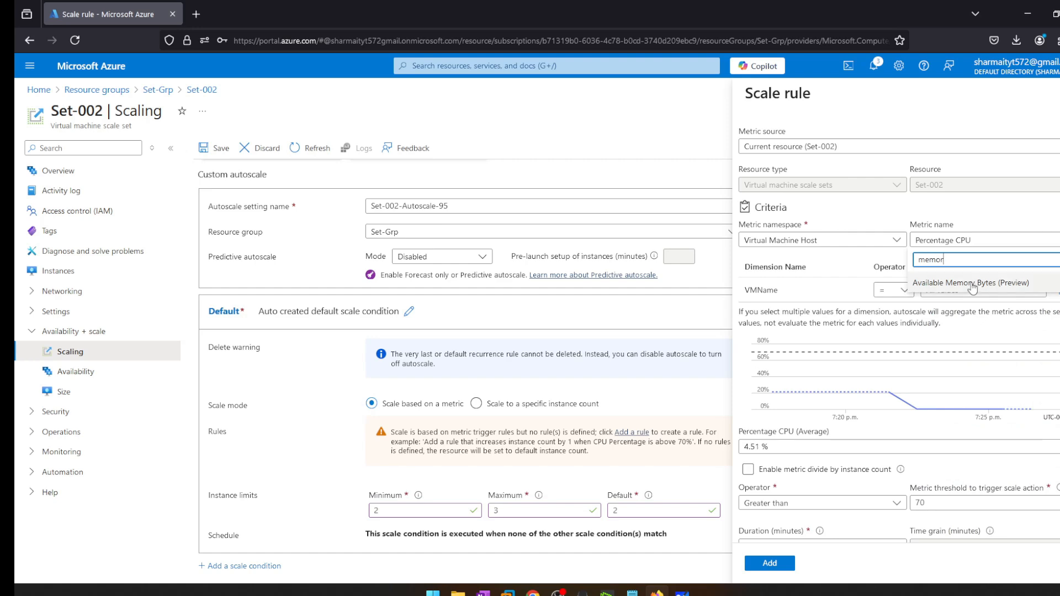
double_click(1008, 257)
key(ctrl+s)
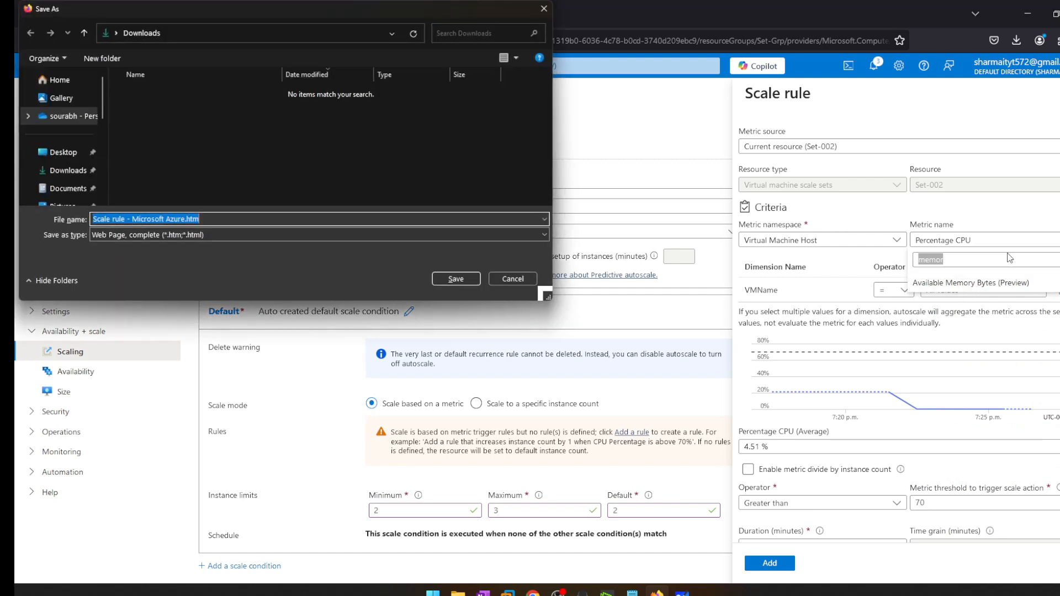
click(522, 279)
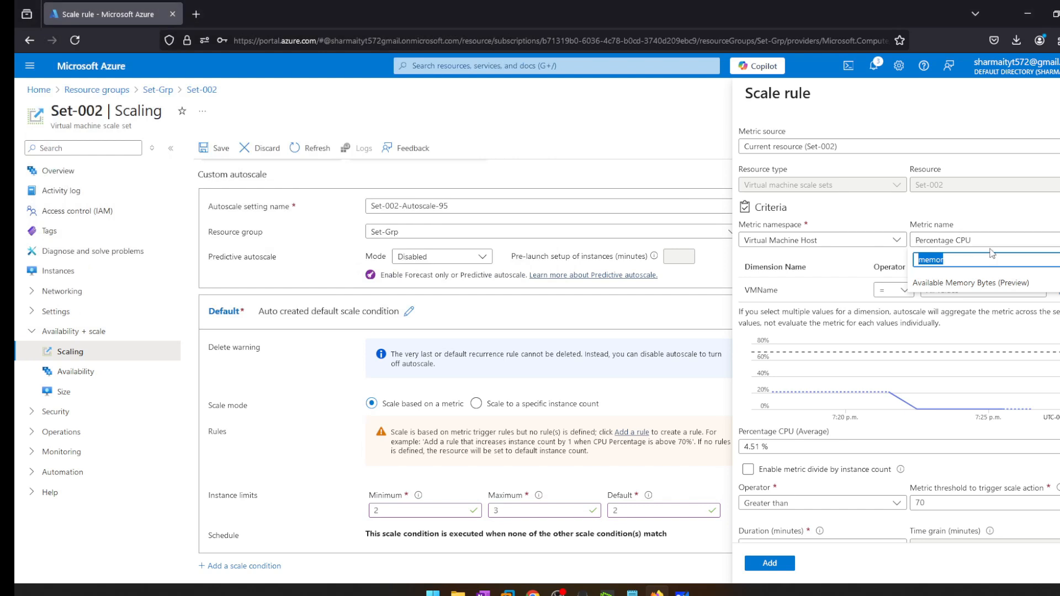
key(BackSpace)
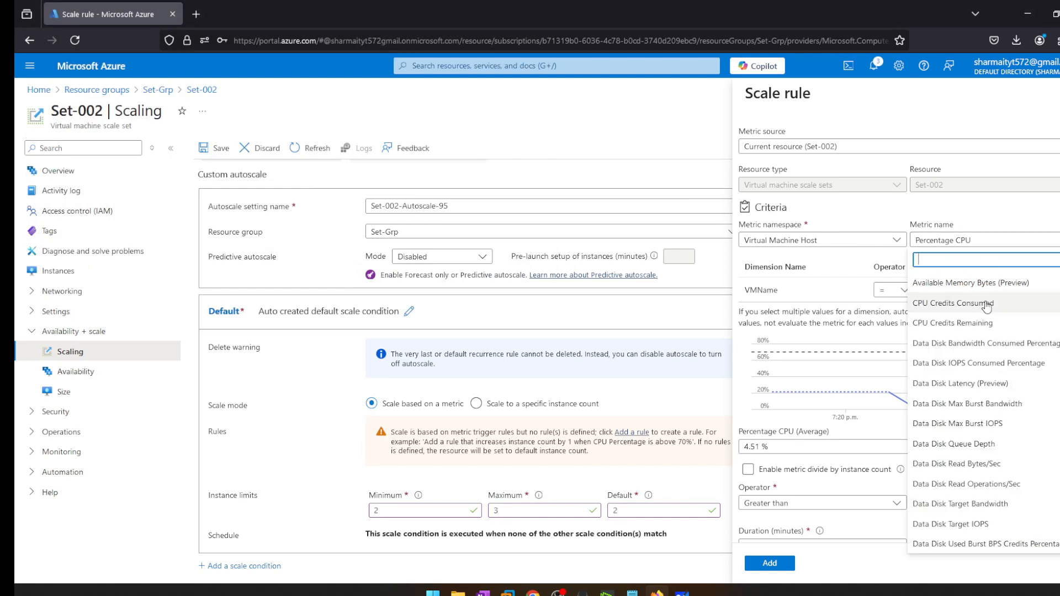
click(991, 243)
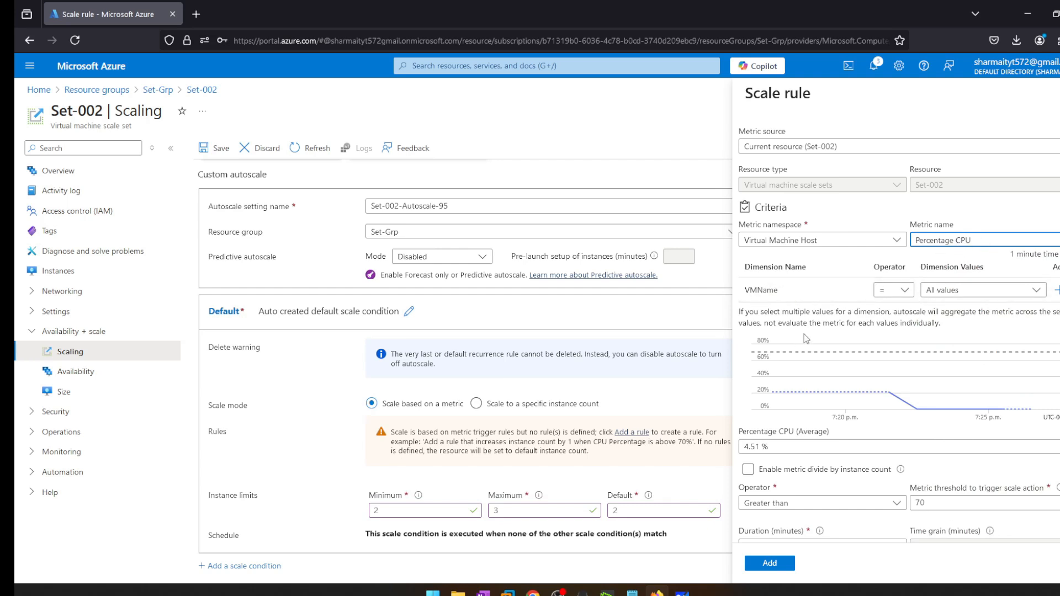
Step: Examine the scale rule's criteria fields: average CPU, operator, threshold and duration
scroll(801, 350, down, 2)
scroll(807, 356, down, 2)
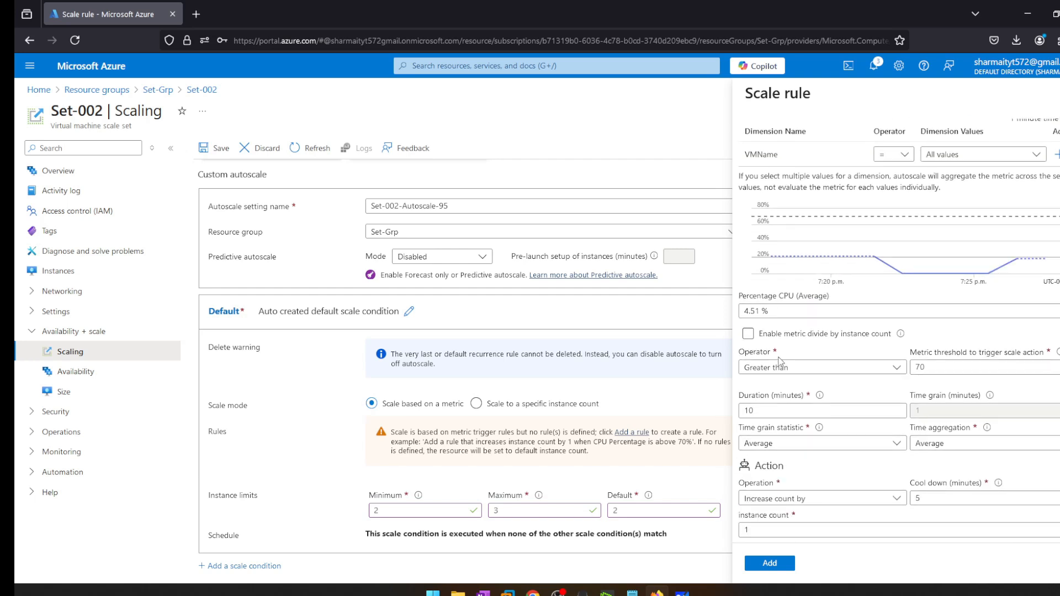
click(787, 309)
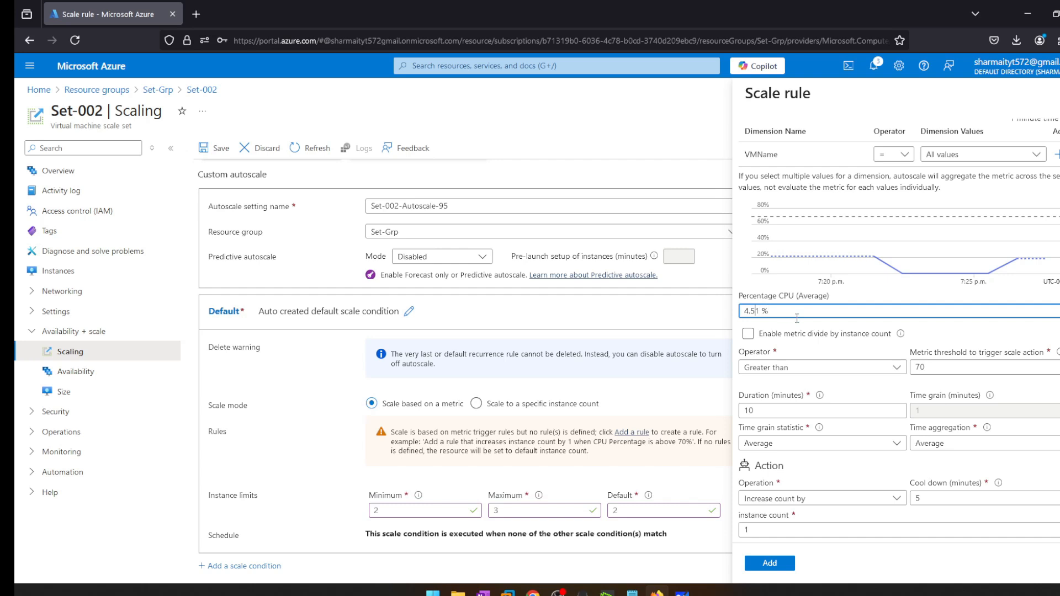
click(764, 296)
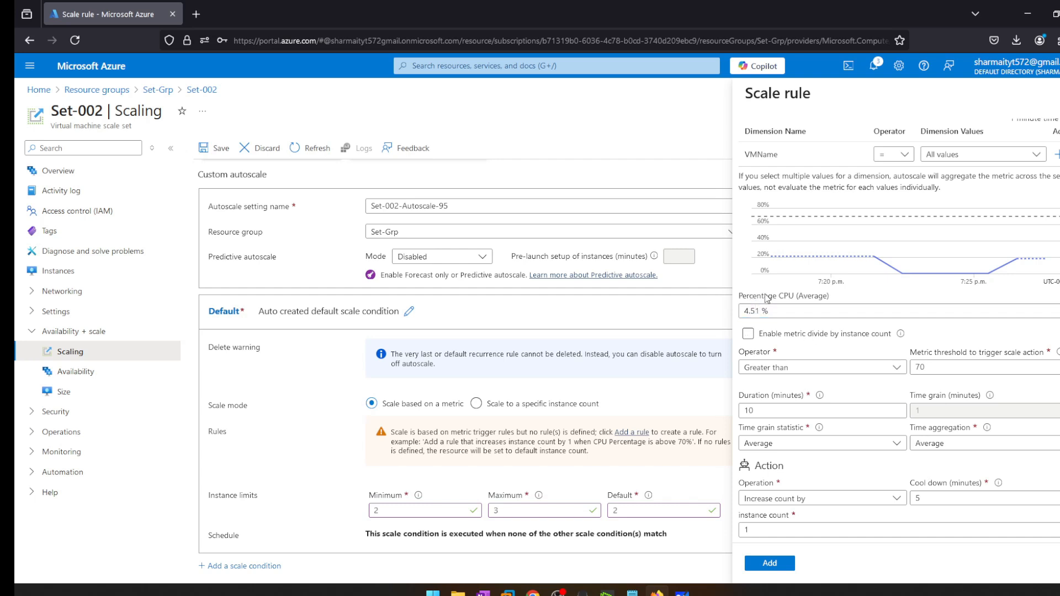
click(809, 311)
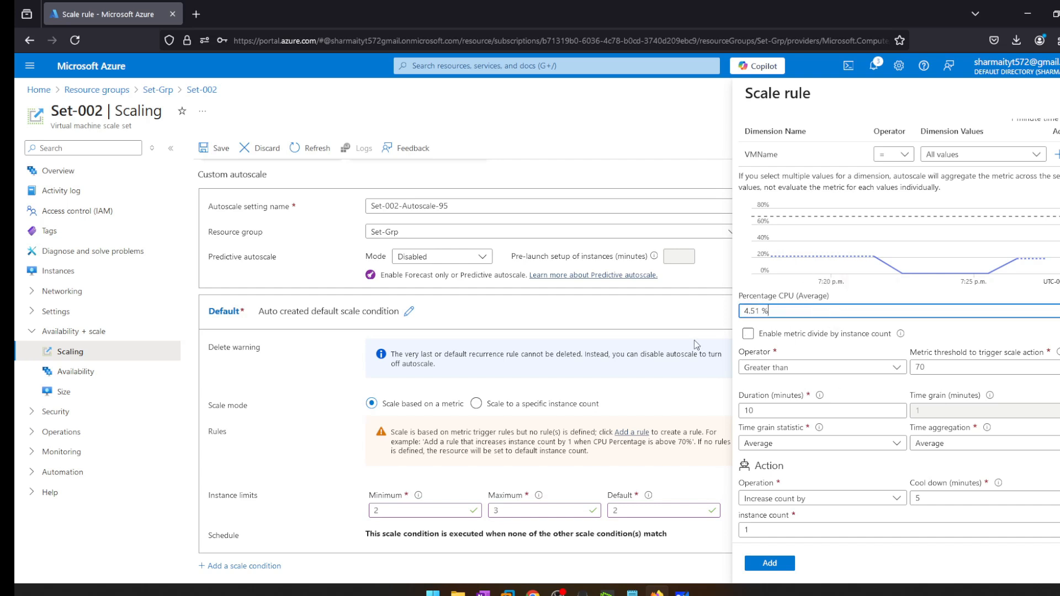
click(784, 367)
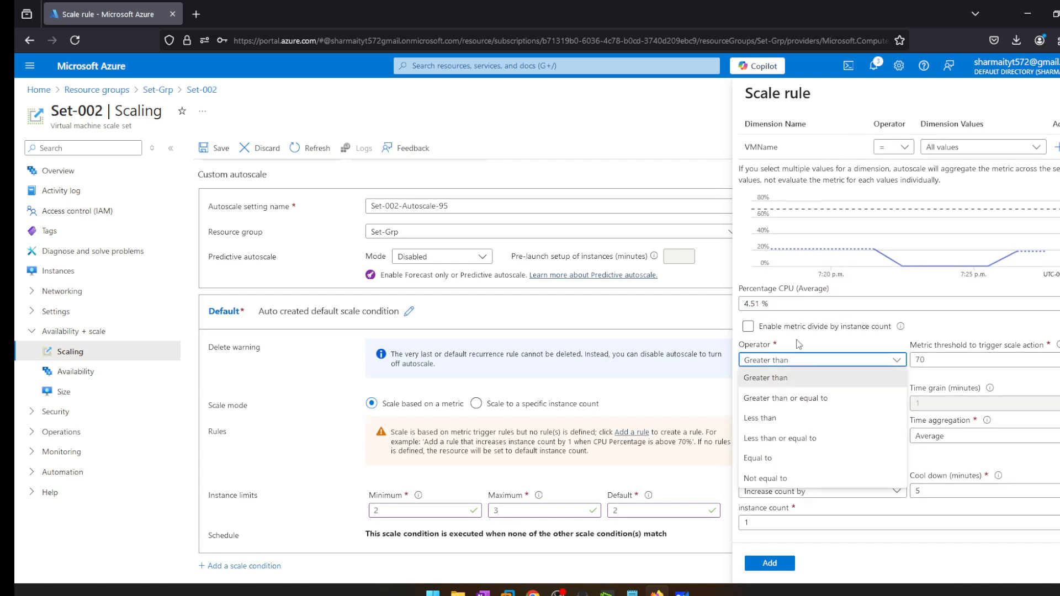
click(822, 356)
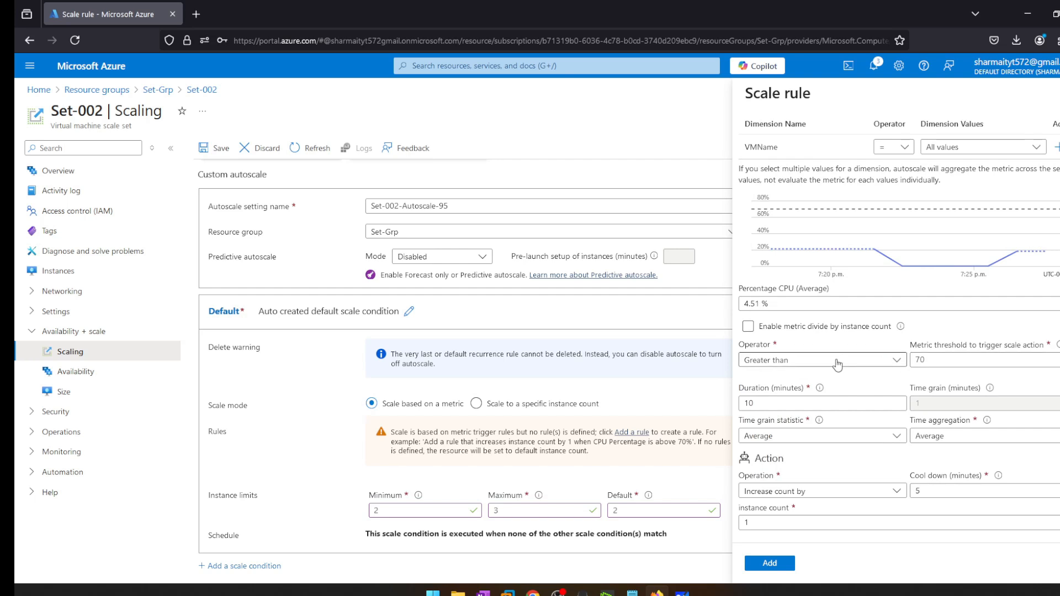
click(878, 365)
click(928, 360)
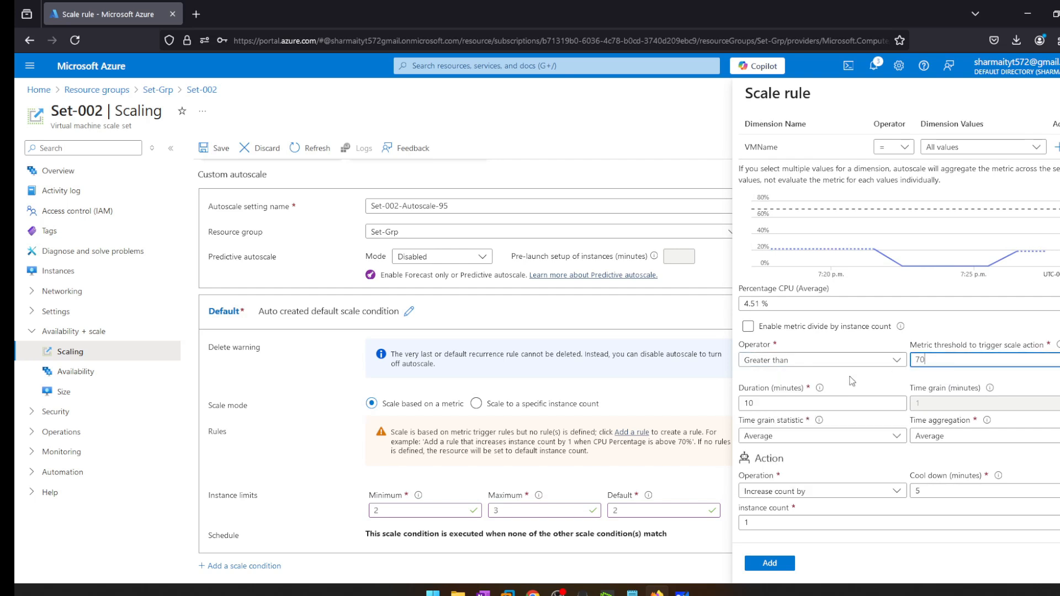
click(756, 404)
click(882, 415)
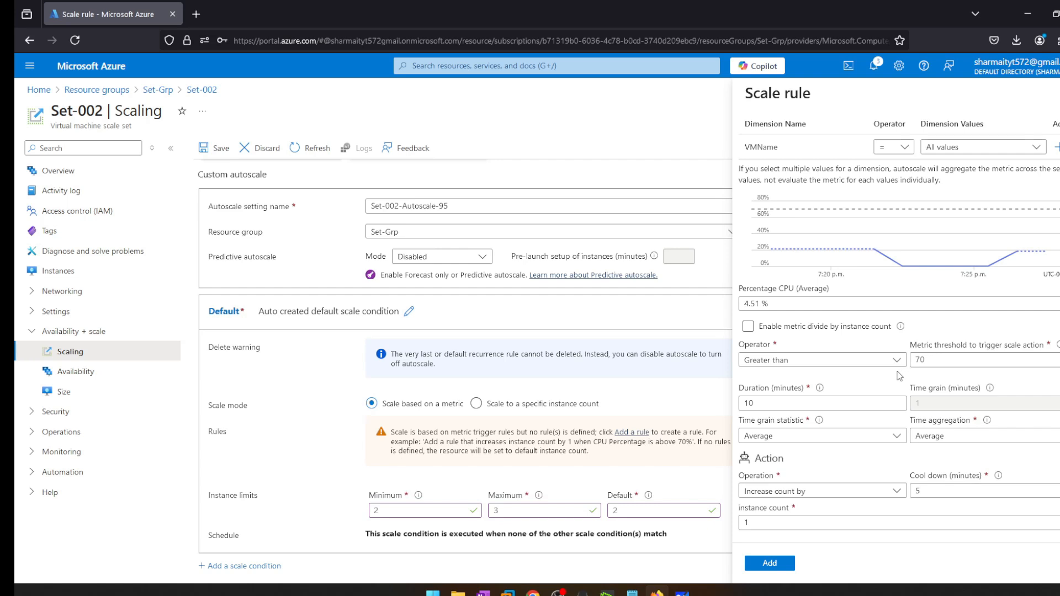
Step: Set the scale rule's operator to Greater than or equal to
scroll(900, 396, up, 1)
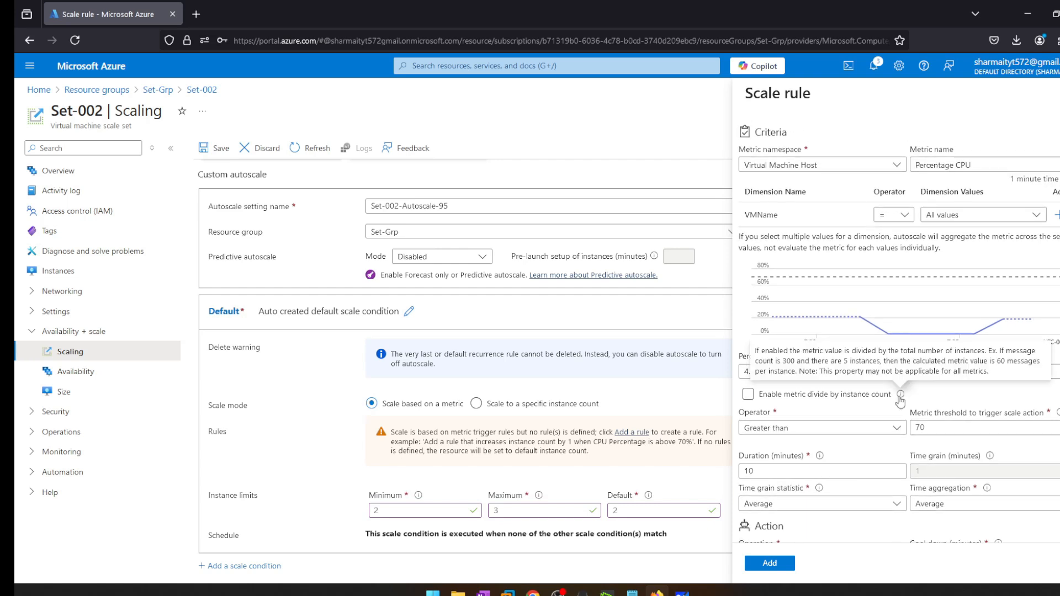
scroll(830, 440, down, 1)
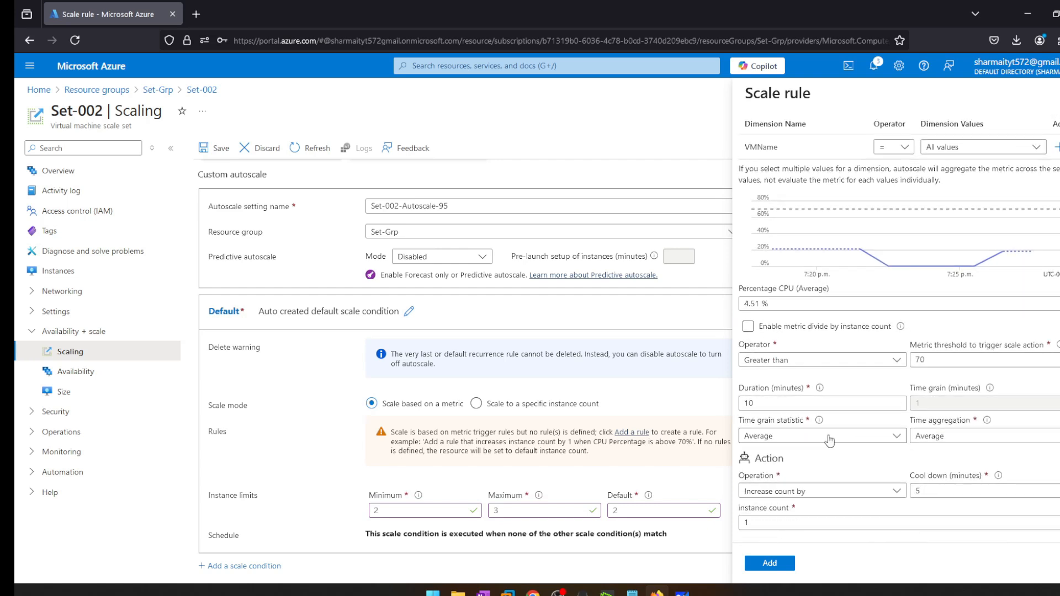
click(896, 362)
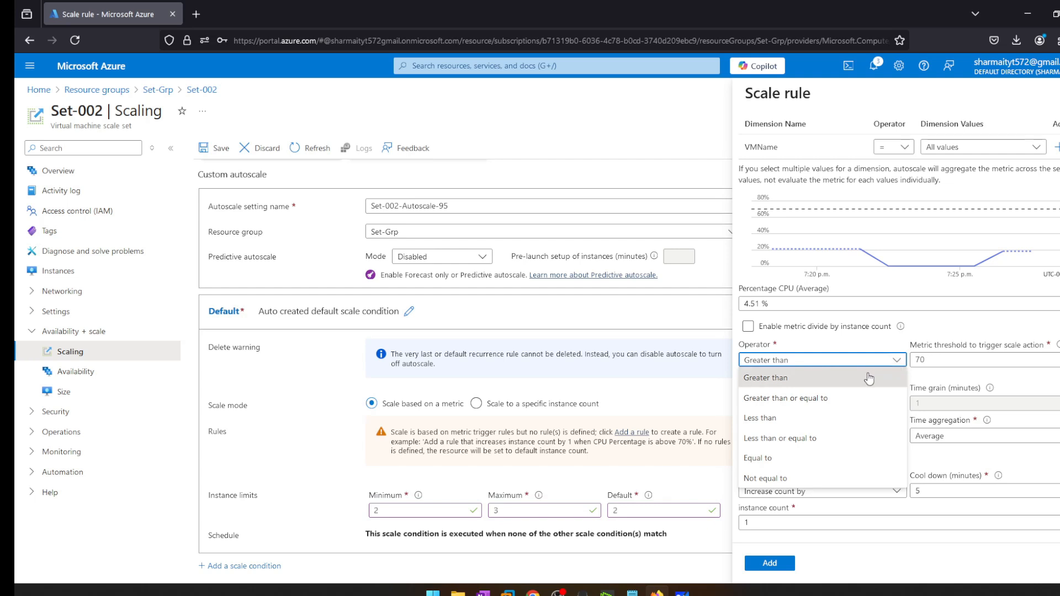
click(830, 397)
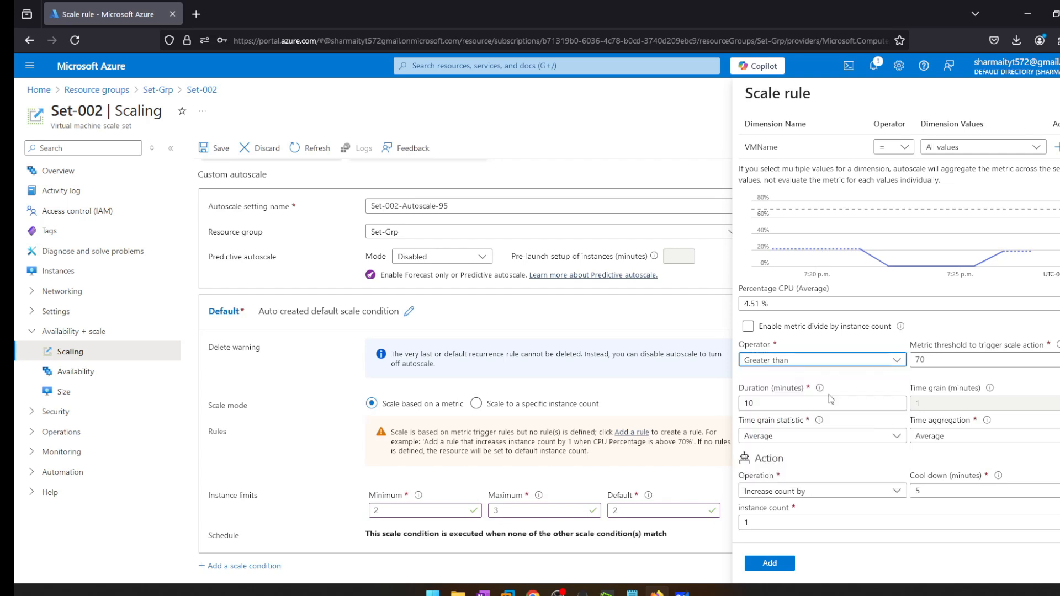
Step: Set the metric threshold to trigger the scale action to 50
click(934, 362)
double_click(934, 362)
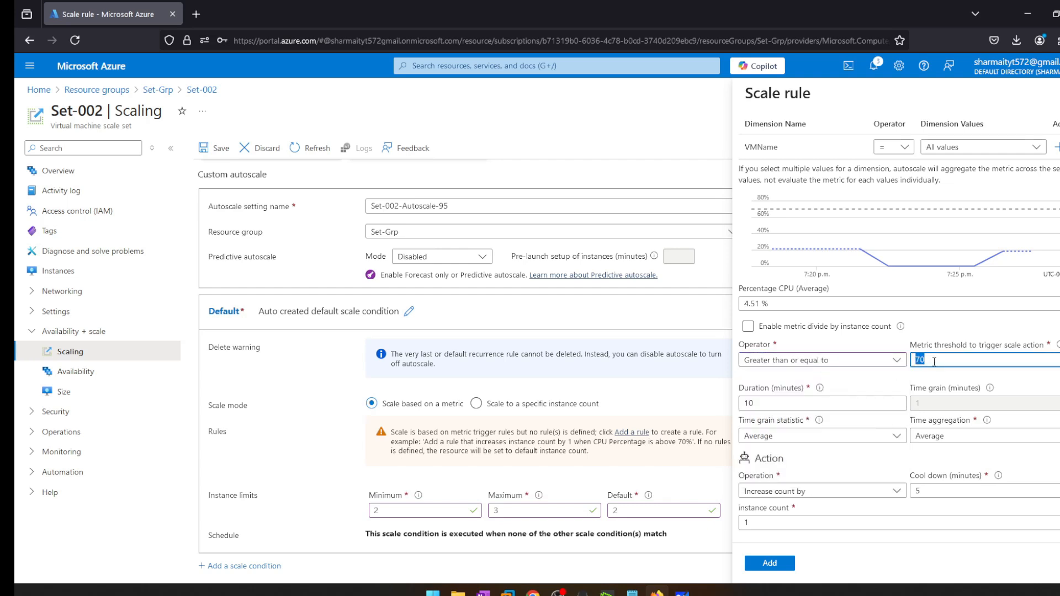
text(5)
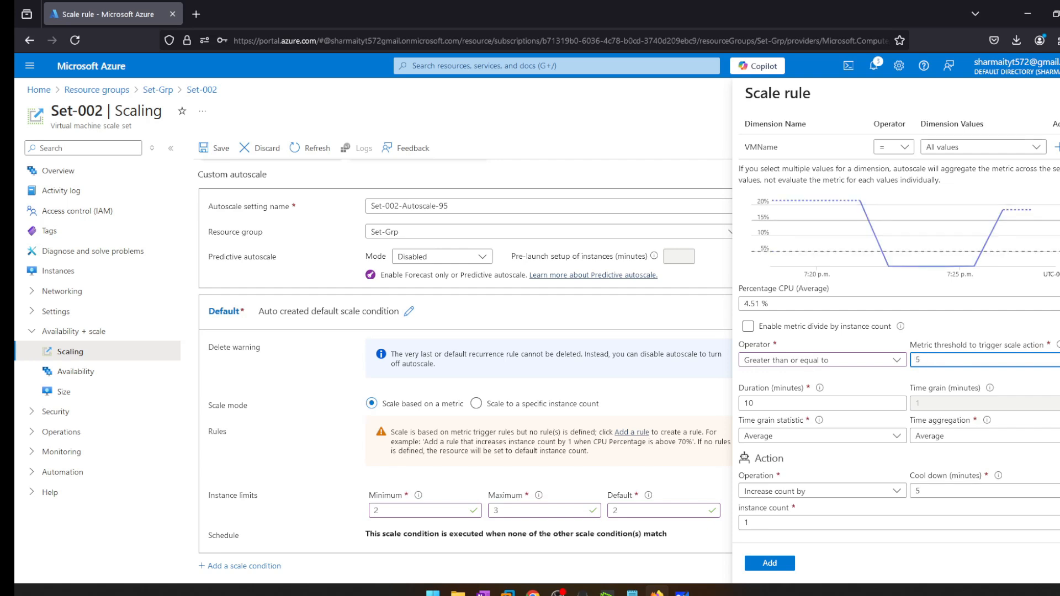
scroll(891, 281, up, 2)
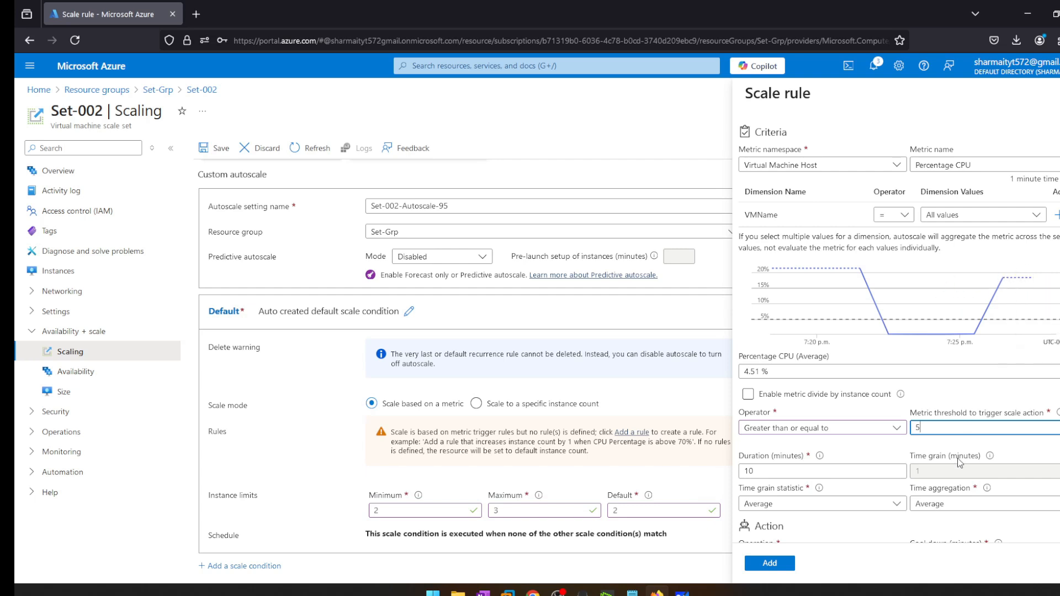
scroll(961, 458, down, 2)
double_click(940, 362)
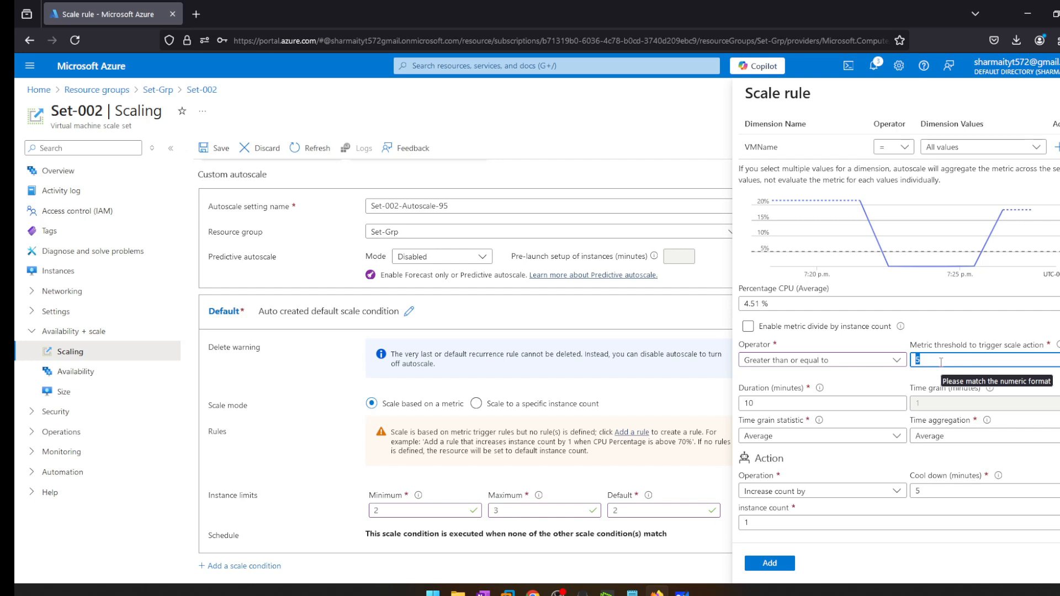
text(50)
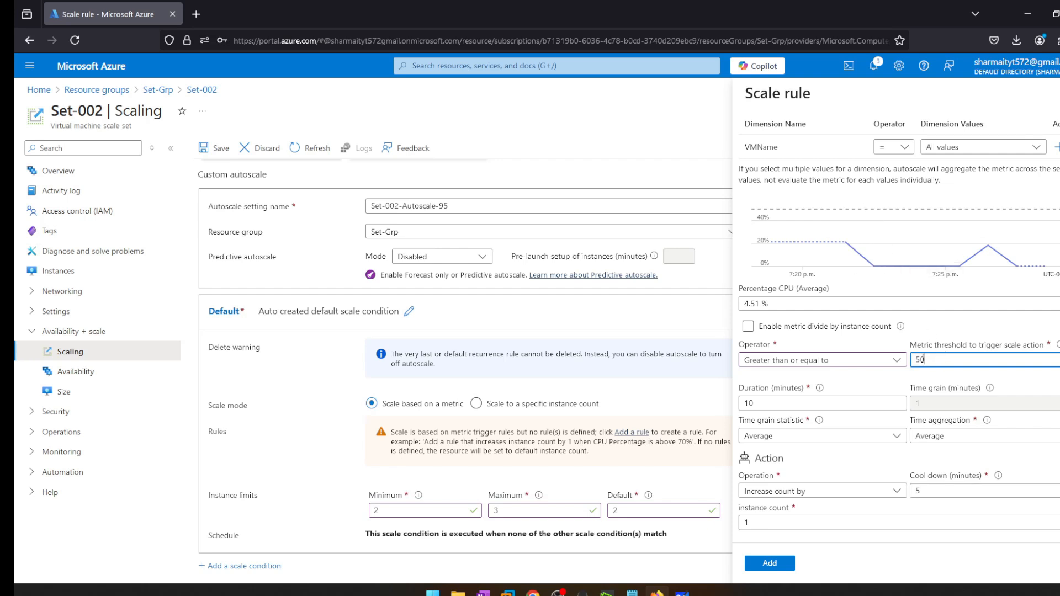
Step: Review the duration, operation, cool down and instance count settings of the rule's action
drag(923, 359, 913, 359)
drag(740, 388, 804, 389)
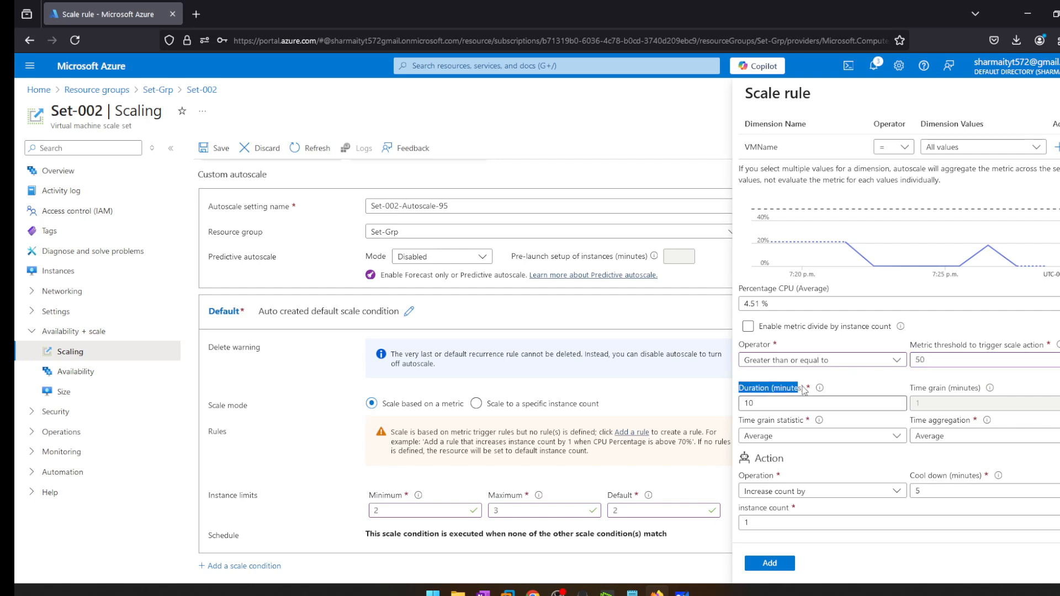
click(882, 386)
click(798, 523)
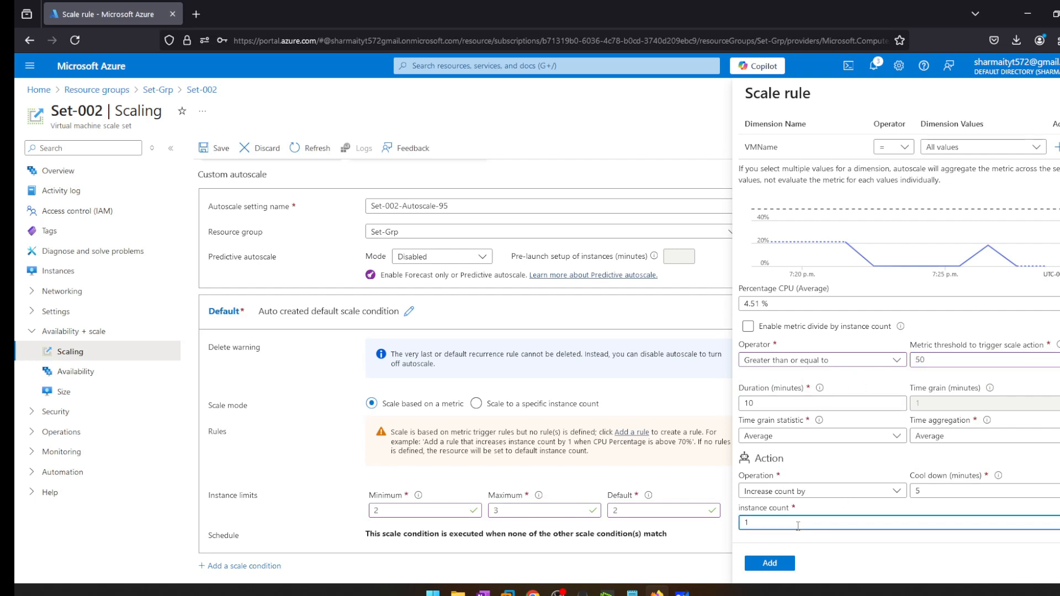
double_click(746, 522)
click(762, 523)
click(909, 478)
drag(907, 478, 985, 478)
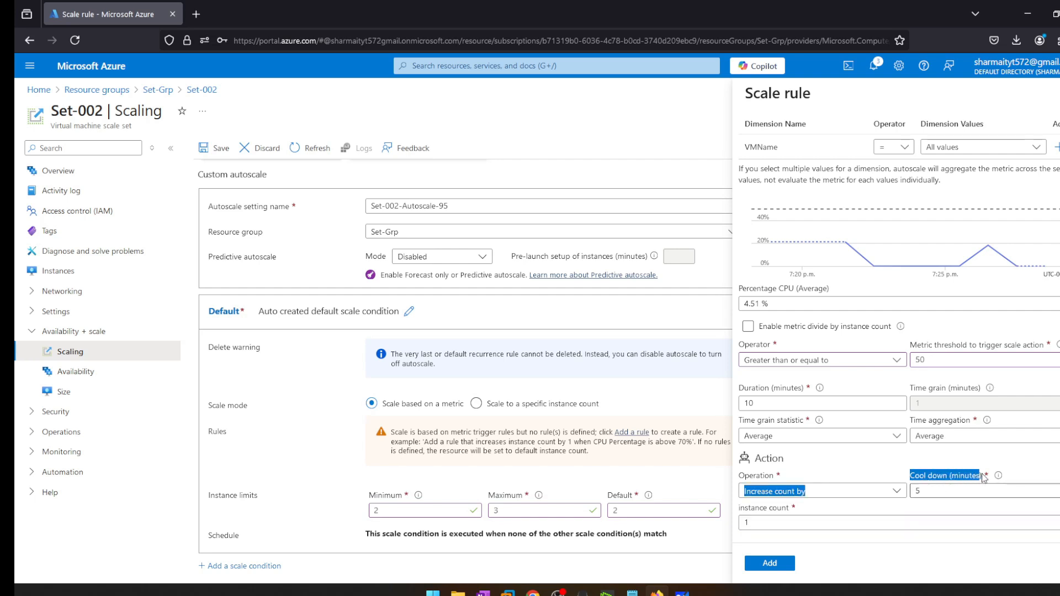
click(895, 473)
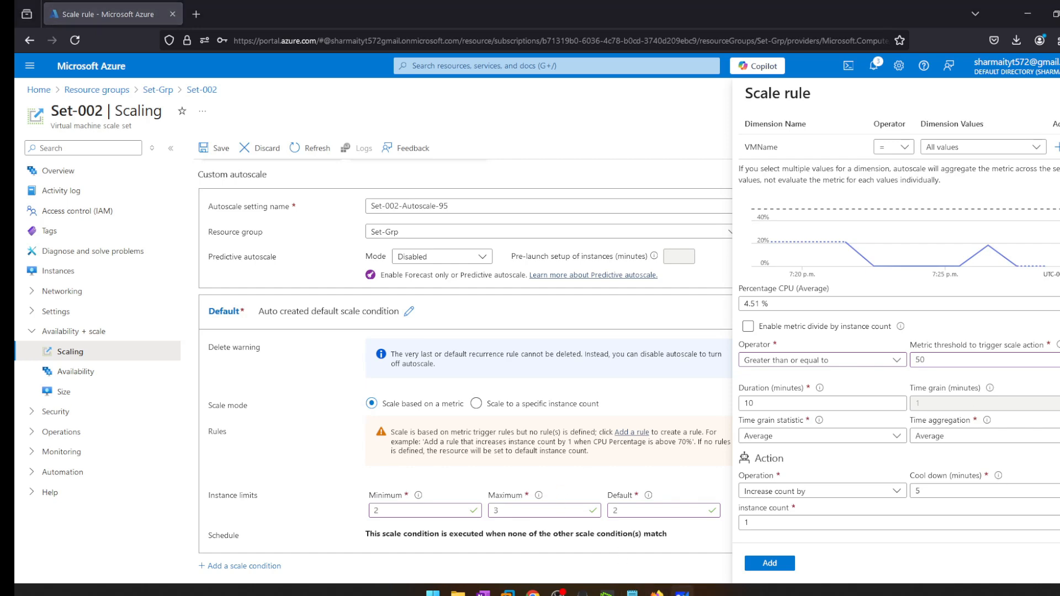
Step: Switch to Microsoft Whiteboard and sketch a VM at 50% CPU scaling out to an additional VM
drag(1059, 132, 392, 1)
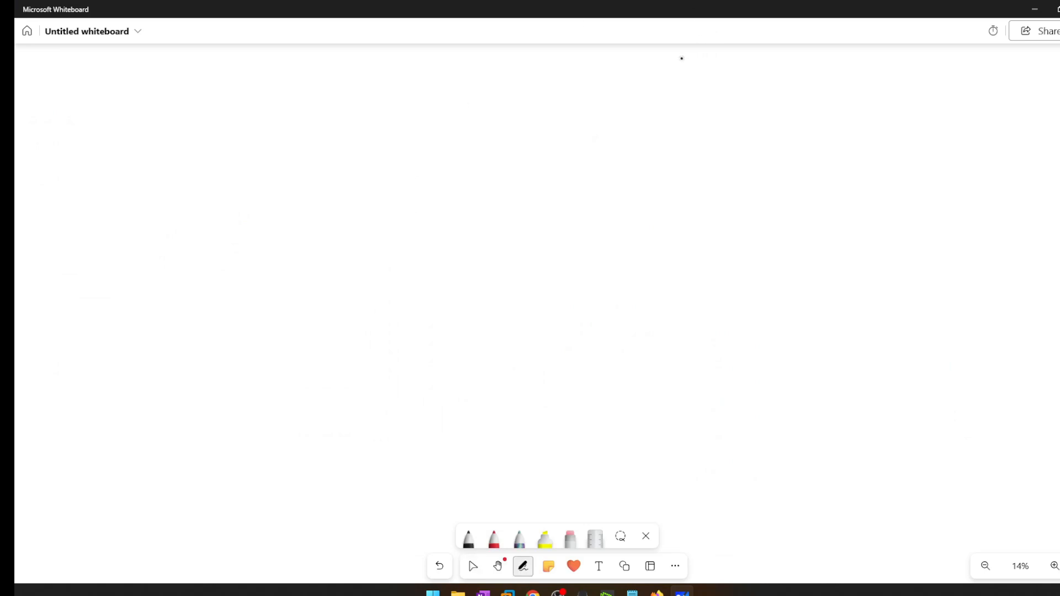
mouse_move(549, 88)
mouse_down()
mouse_move(565, 81)
mouse_move(539, 171)
mouse_move(567, 137)
mouse_up()
mouse_move(613, 99)
mouse_down()
mouse_move(646, 97)
mouse_move(643, 116)
mouse_up()
mouse_move(702, 76)
mouse_down()
mouse_move(685, 111)
mouse_move(724, 88)
mouse_move(751, 105)
mouse_up()
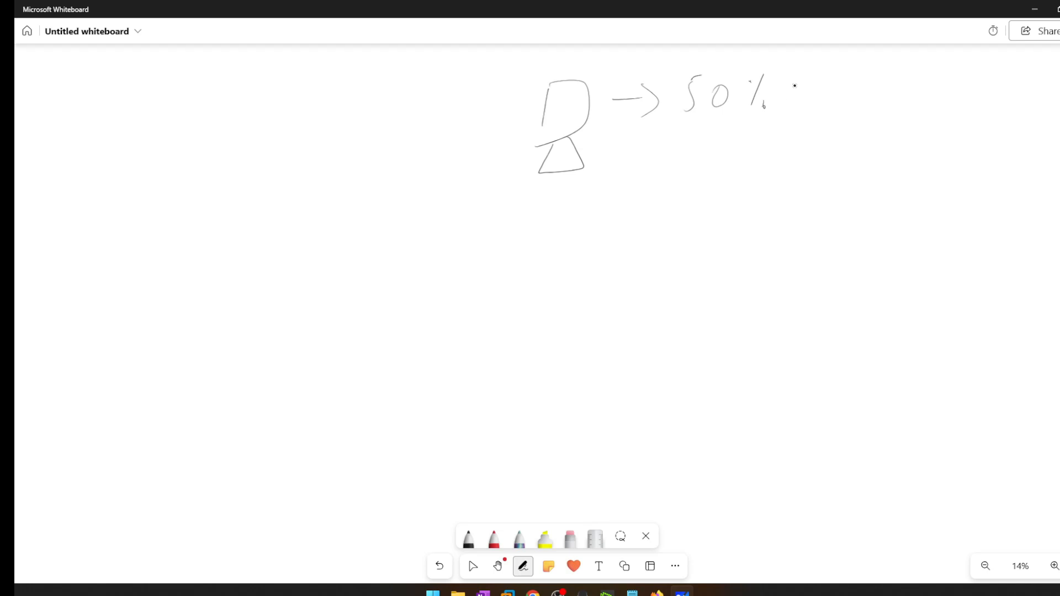
mouse_move(800, 89)
mouse_down()
mouse_move(818, 87)
mouse_move(819, 103)
mouse_up()
mouse_move(851, 77)
mouse_down()
mouse_move(846, 104)
mouse_move(860, 87)
mouse_move(876, 100)
mouse_up()
drag(558, 209, 555, 243)
drag(544, 220, 566, 217)
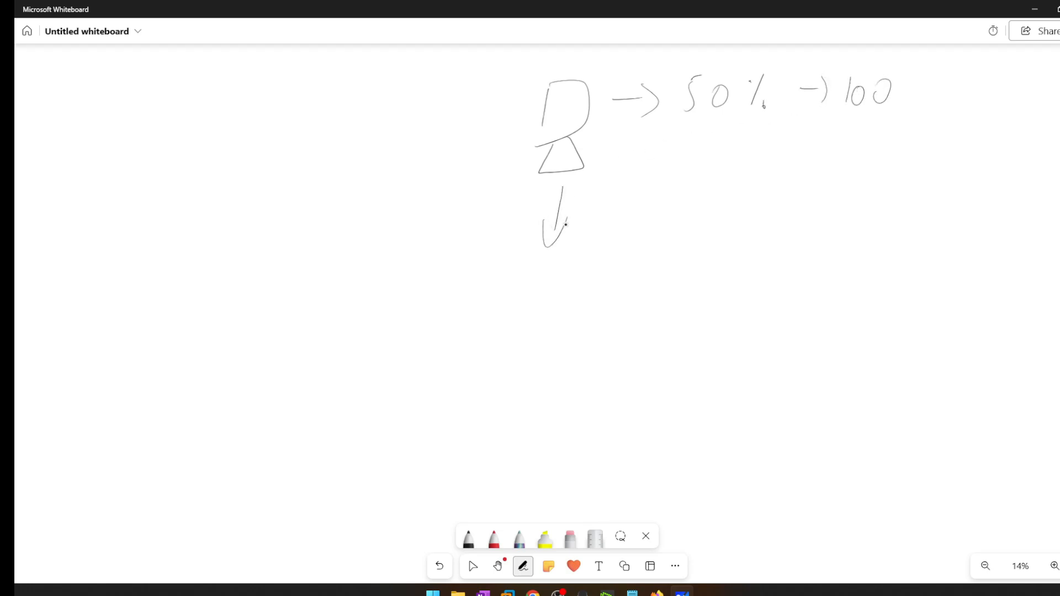
mouse_move(520, 284)
mouse_down()
mouse_move(515, 337)
mouse_move(555, 381)
mouse_move(534, 332)
mouse_up()
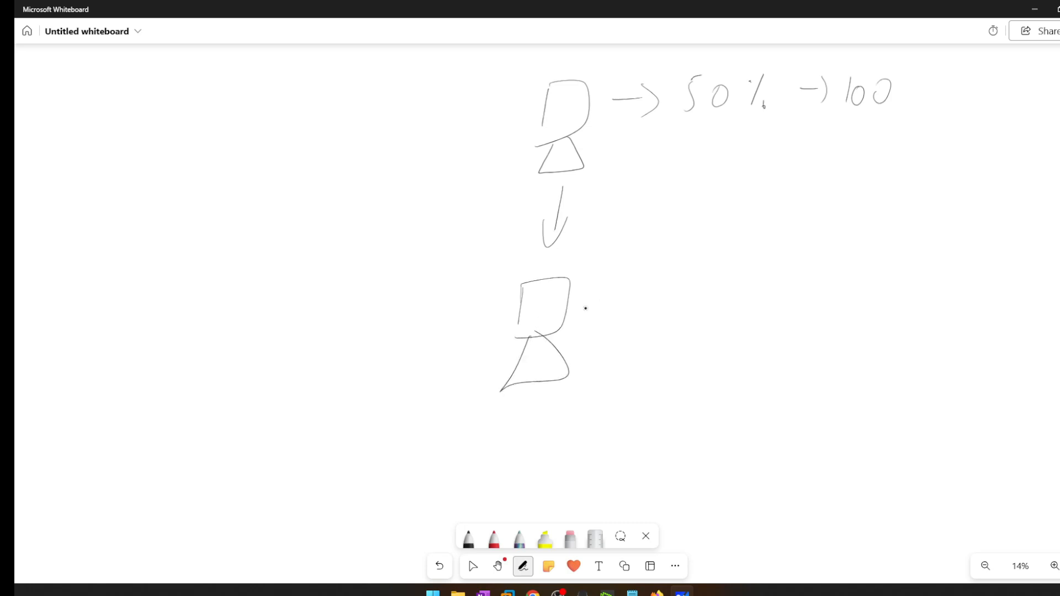
Step: Annotate the whiteboard sketch by circling the 50% to 100 range, bracketing the second VM and drawing an arrow to 5
drag(686, 61, 721, 162)
mouse_move(887, 54)
mouse_down()
mouse_move(904, 125)
mouse_move(885, 144)
mouse_up()
drag(848, 55, 876, 45)
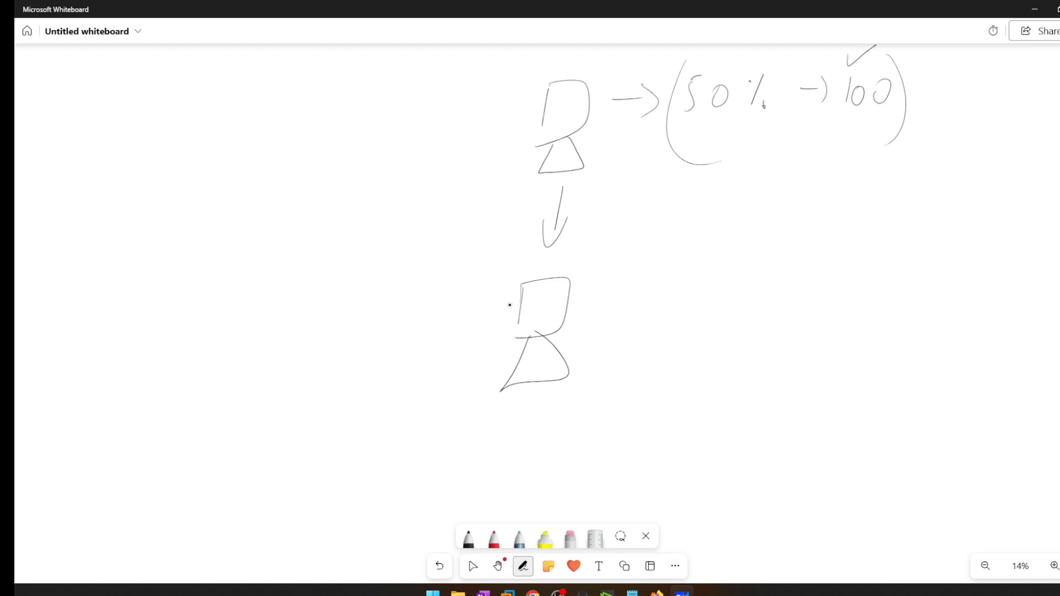
mouse_move(519, 270)
mouse_down()
mouse_move(485, 324)
mouse_move(502, 436)
mouse_up()
drag(583, 283, 578, 400)
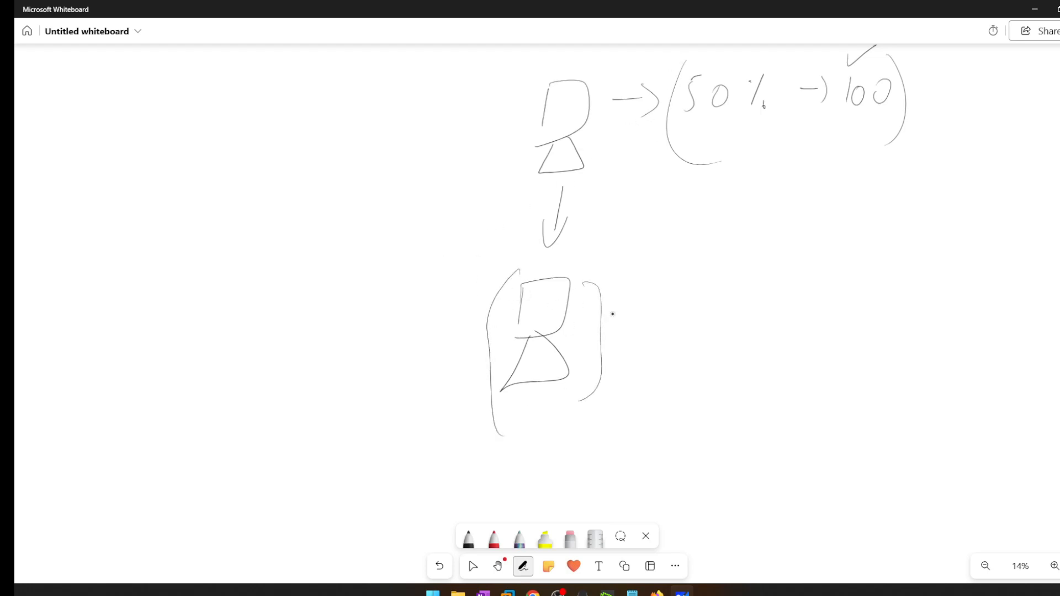
mouse_move(622, 339)
mouse_down()
mouse_move(664, 331)
mouse_move(667, 352)
mouse_up()
drag(697, 310, 701, 341)
drag(710, 301, 727, 293)
mouse_move(708, 283)
mouse_down()
mouse_move(695, 293)
mouse_move(687, 278)
mouse_up()
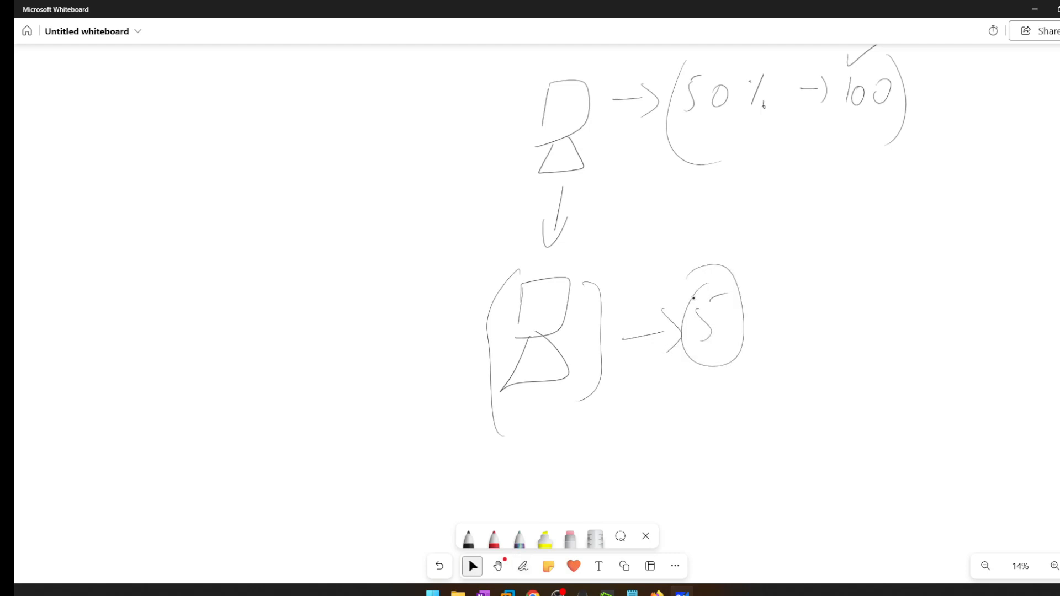
drag(1018, 11, 740, 310)
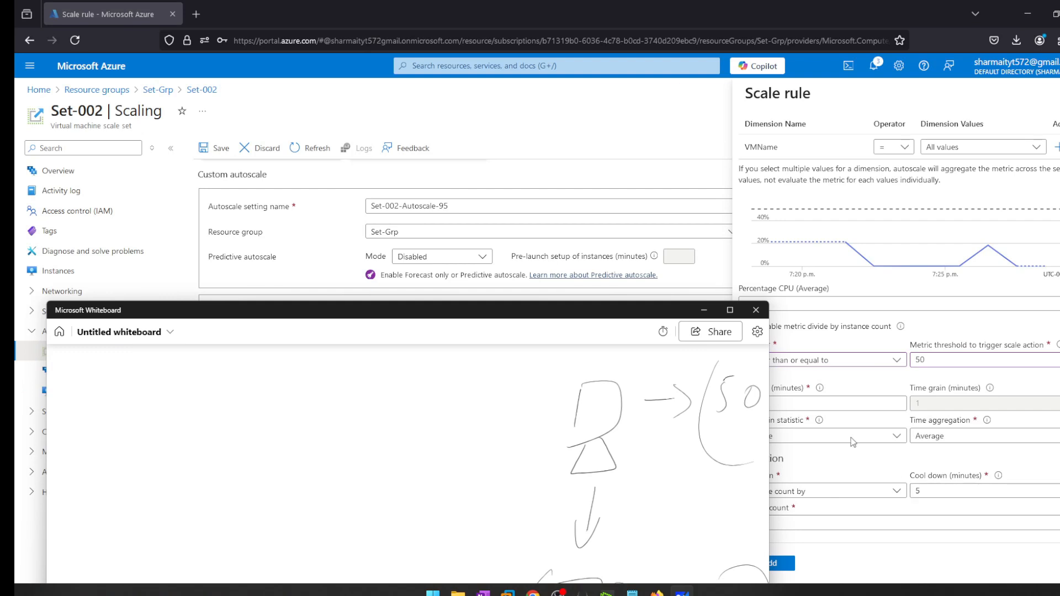
click(730, 309)
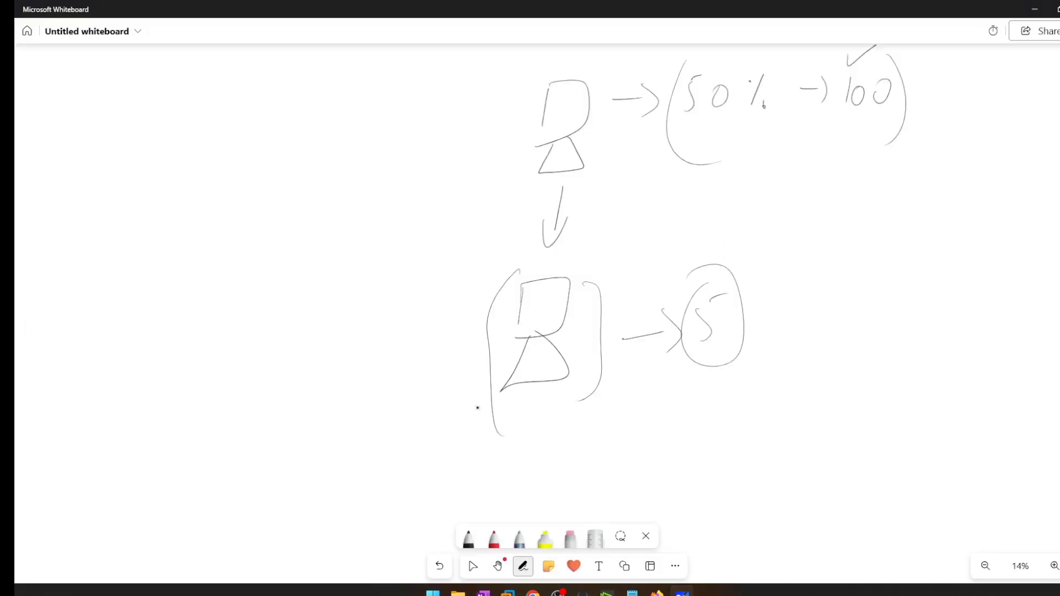
Step: Add more arrows and loops to the sketch linking the CPU range back to the new VM and the 5-minute cool down
mouse_move(728, 279)
mouse_down()
mouse_move(756, 262)
mouse_move(755, 281)
mouse_up()
mouse_move(690, 160)
mouse_down()
mouse_move(840, 144)
mouse_move(841, 158)
mouse_up()
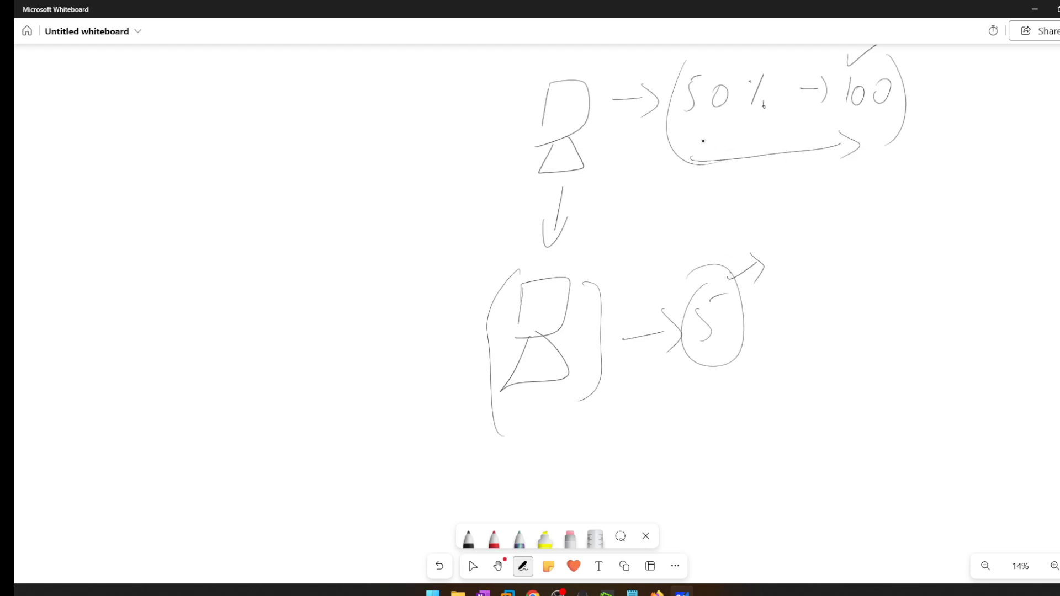
drag(702, 140, 718, 170)
drag(724, 276, 707, 365)
mouse_move(670, 154)
mouse_down()
mouse_move(594, 294)
mouse_move(586, 269)
mouse_up()
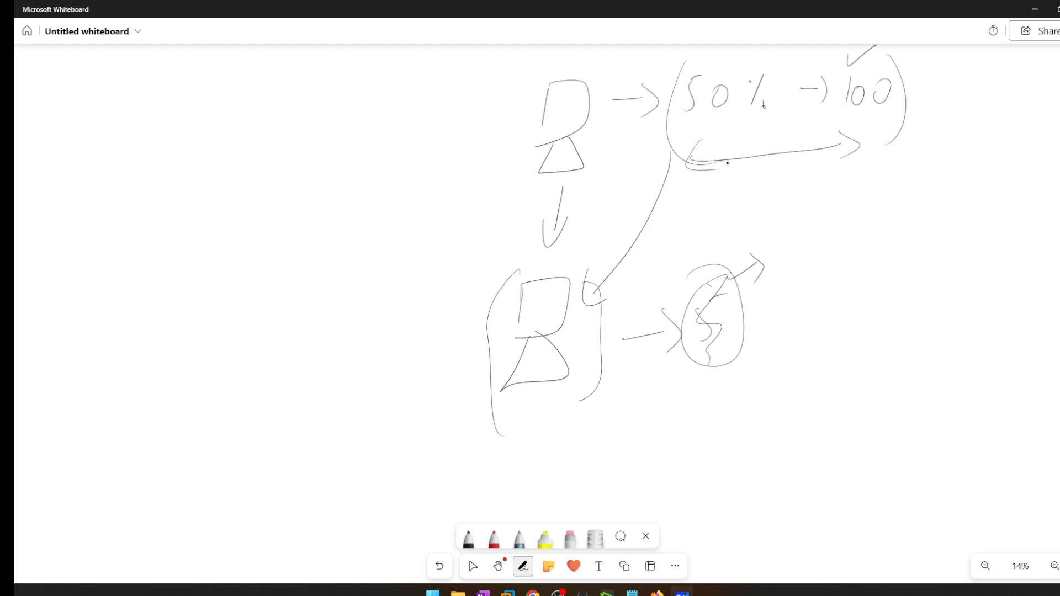
mouse_move(511, 281)
mouse_down()
mouse_move(490, 302)
mouse_move(537, 405)
mouse_up()
mouse_move(594, 281)
mouse_down()
mouse_move(581, 286)
mouse_move(585, 373)
mouse_up()
mouse_move(723, 69)
mouse_down()
mouse_move(734, 97)
mouse_move(725, 103)
mouse_move(741, 90)
mouse_up()
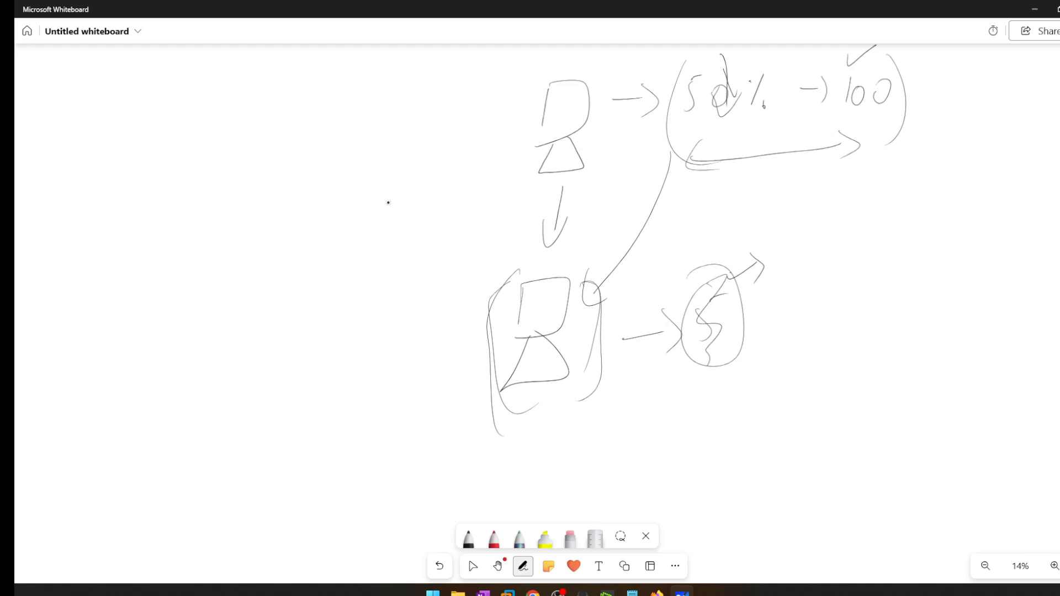
mouse_move(350, 217)
mouse_down()
mouse_move(447, 123)
mouse_move(484, 112)
mouse_up()
mouse_move(426, 192)
mouse_down()
mouse_move(415, 271)
mouse_move(482, 326)
mouse_up()
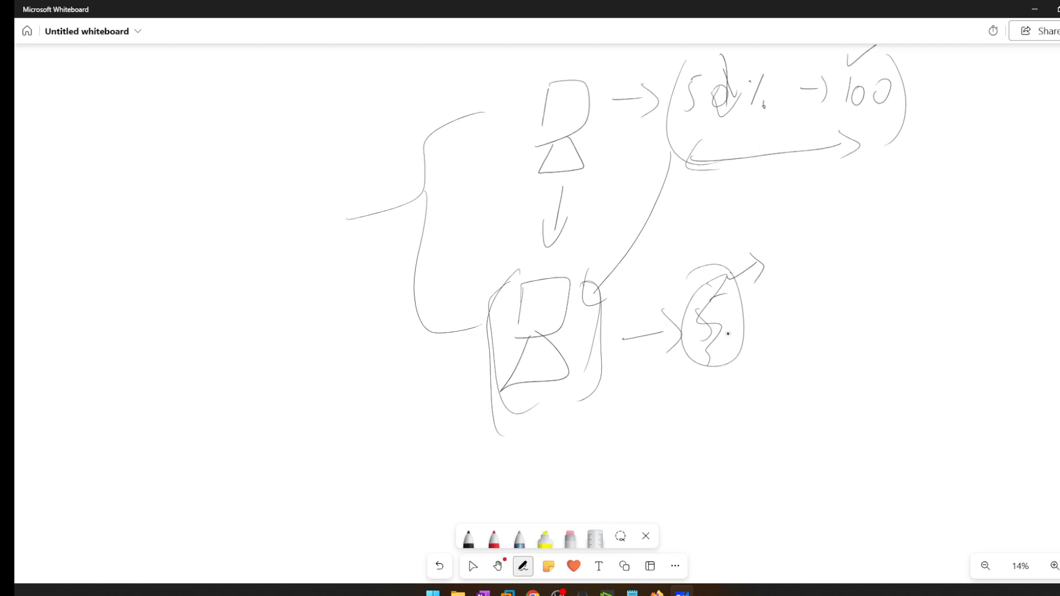
mouse_move(729, 331)
mouse_down()
mouse_move(768, 320)
mouse_move(761, 346)
mouse_up()
mouse_move(893, 259)
mouse_down()
mouse_move(877, 298)
mouse_move(865, 264)
mouse_up()
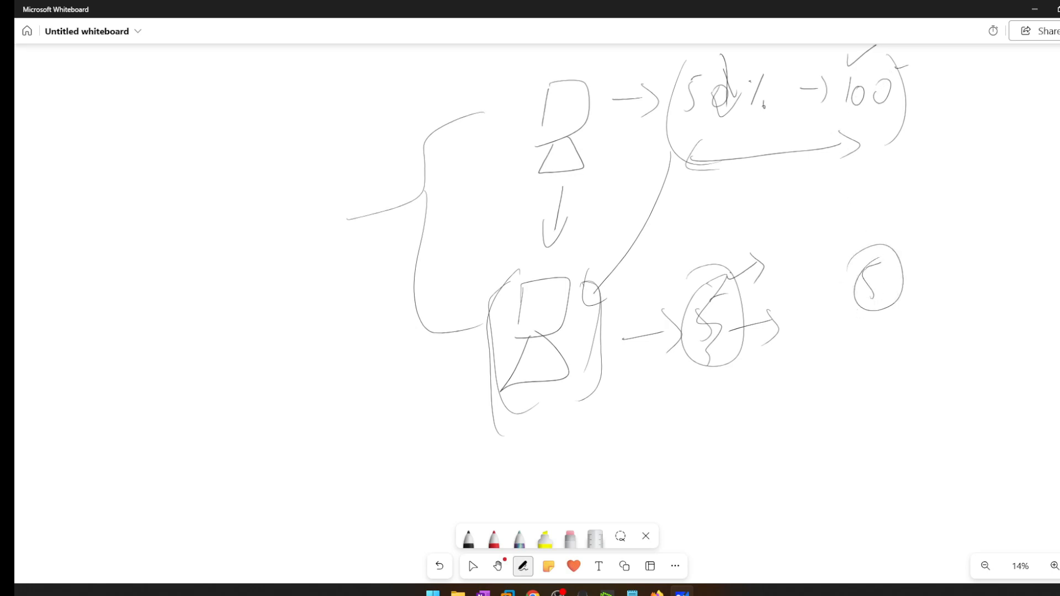
drag(908, 65, 927, 53)
drag(926, 53, 925, 73)
key(Escape)
mouse_move(913, 279)
mouse_down()
mouse_move(936, 271)
mouse_move(948, 288)
mouse_up()
drag(998, 223, 1009, 252)
mouse_move(723, 66)
mouse_down()
mouse_move(747, 55)
mouse_move(743, 73)
mouse_up()
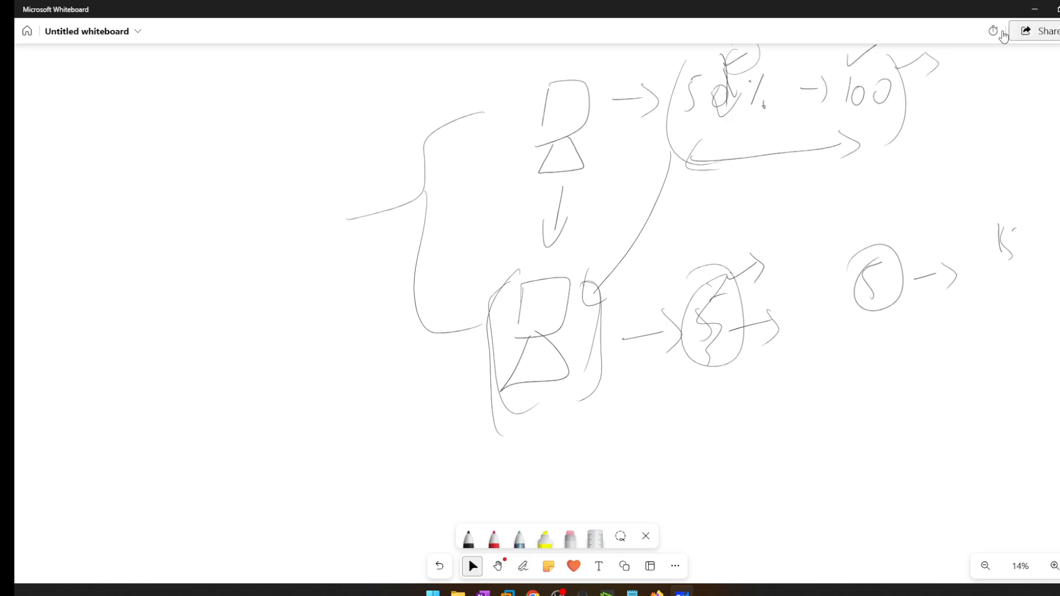
Step: Return to the Azure portal and add the scale-out rule to the default scale condition
click(1035, 17)
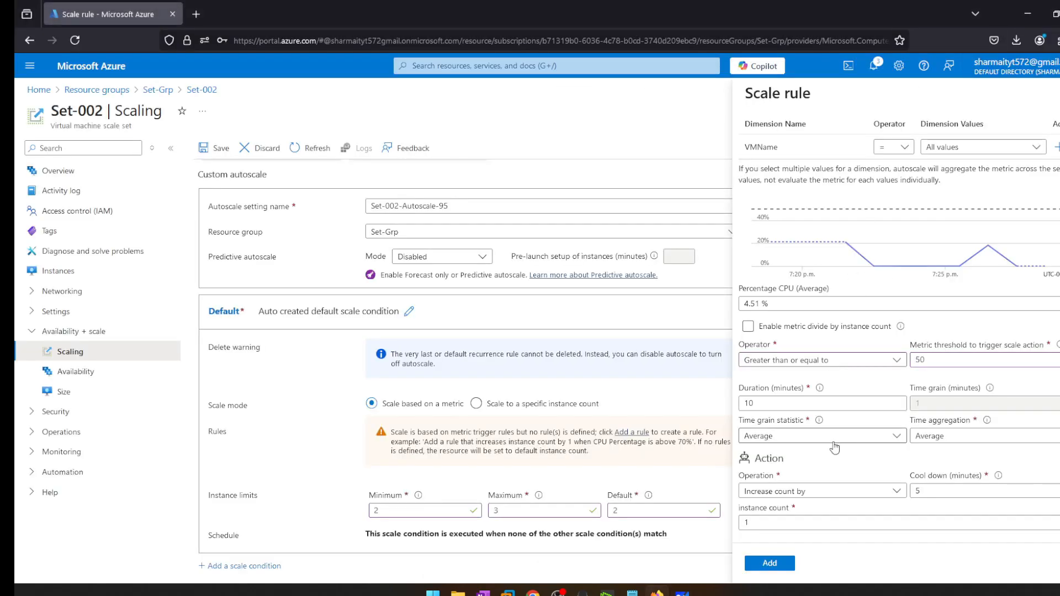
click(782, 563)
scroll(663, 555, down, 1)
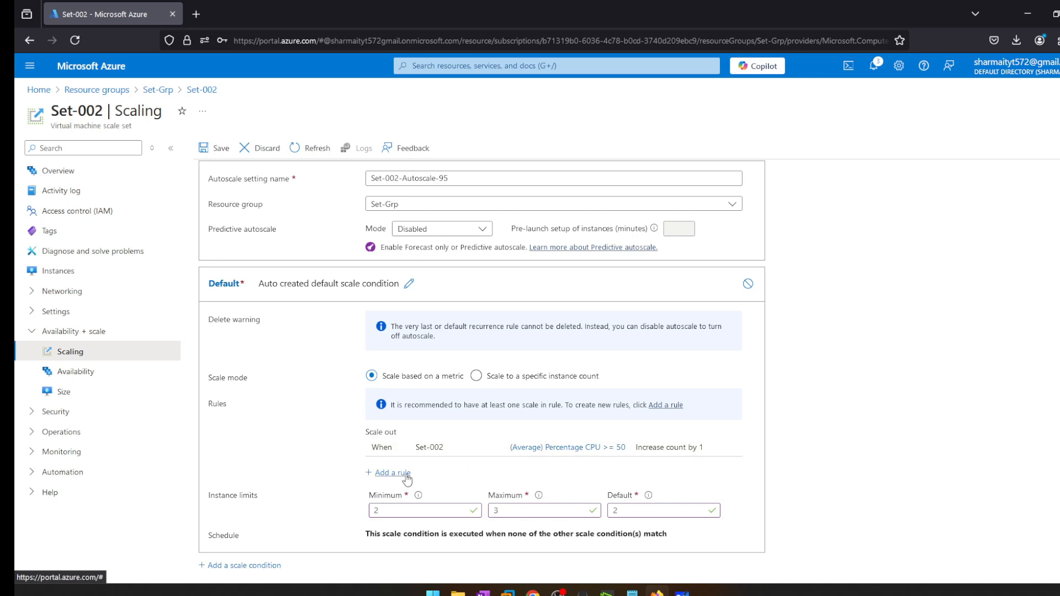
Step: Highlight the scale-out rule and the rules recommendation text while explaining them
drag(366, 433, 420, 429)
click(331, 438)
drag(393, 411, 555, 409)
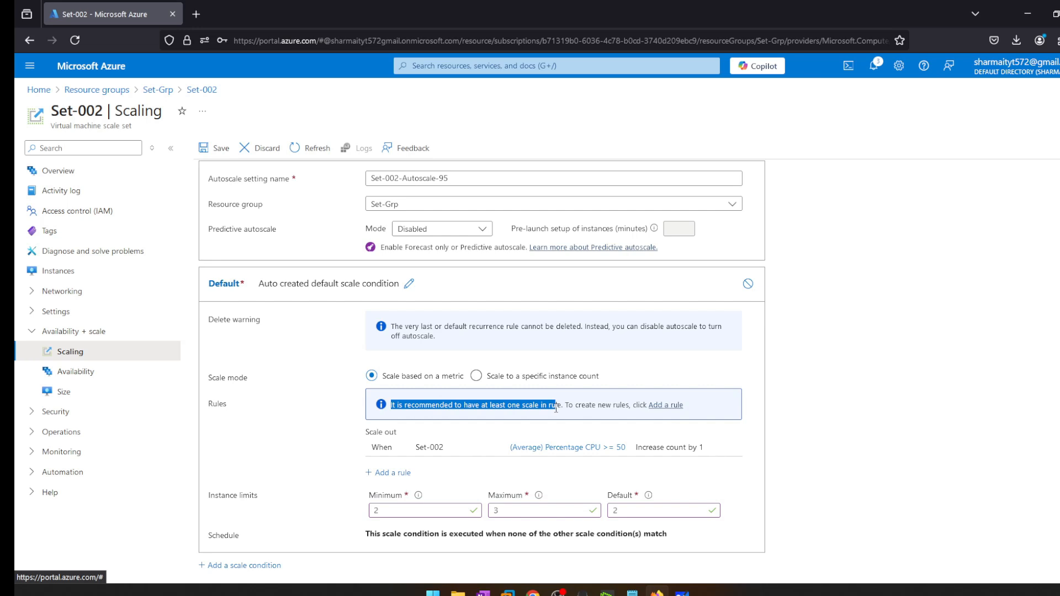
click(555, 409)
Step: Add another scale rule with the operator Less than and a metric threshold of 50
click(387, 473)
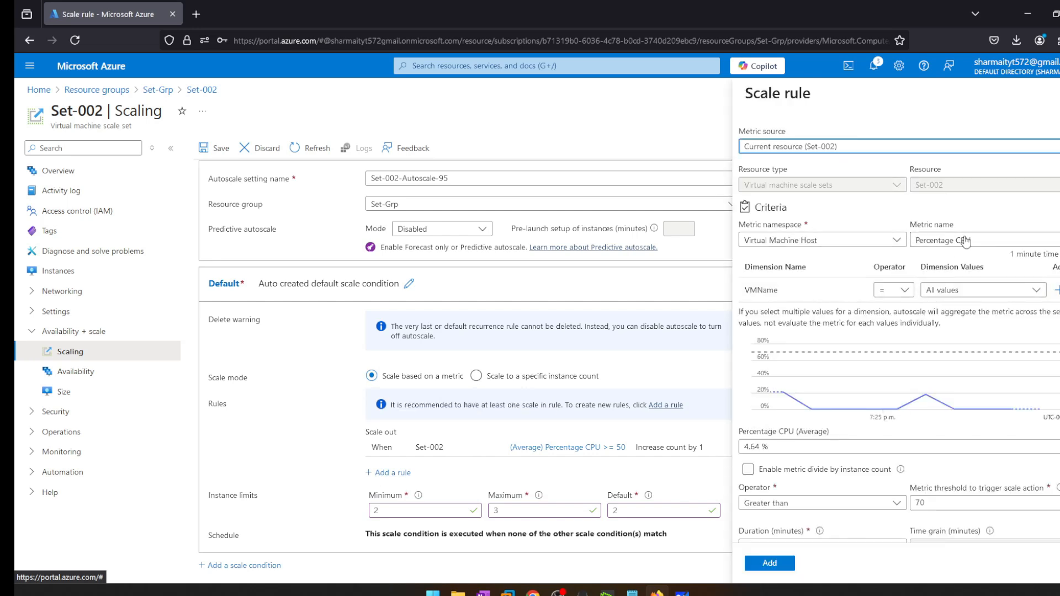
scroll(944, 311, down, 3)
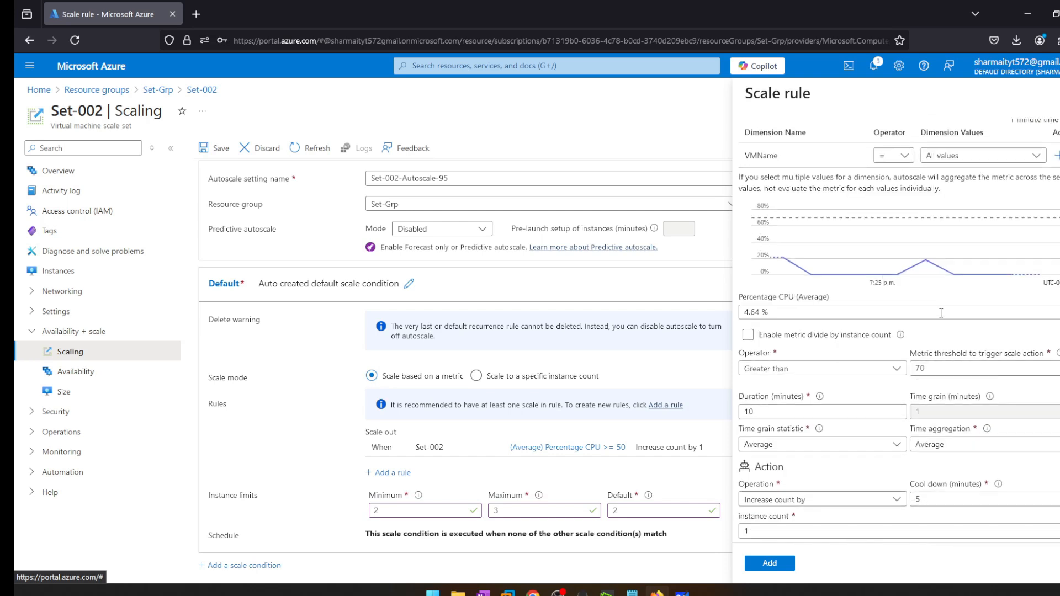
click(818, 370)
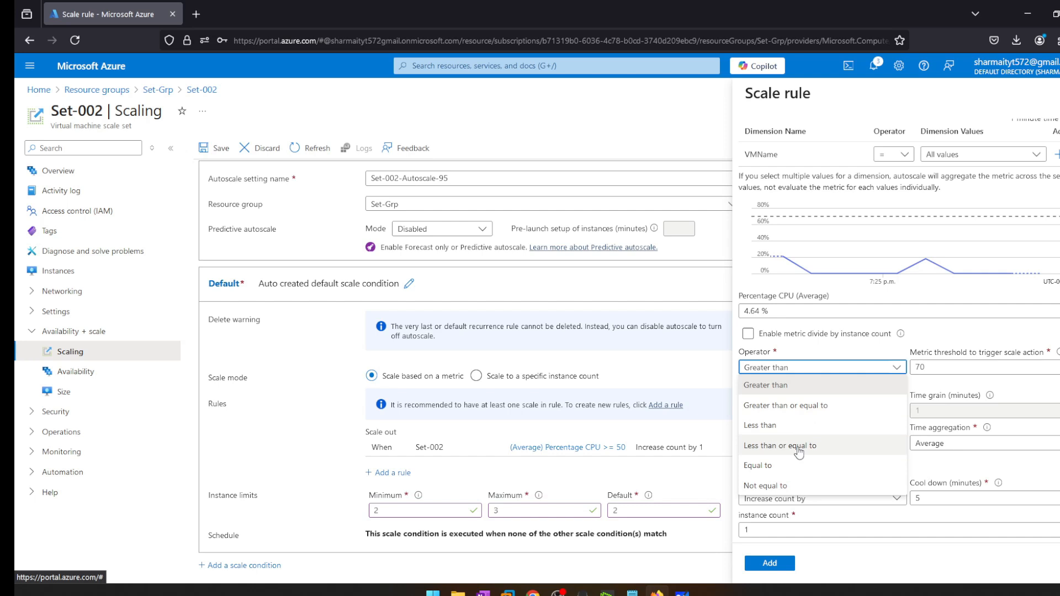
click(798, 425)
click(972, 369)
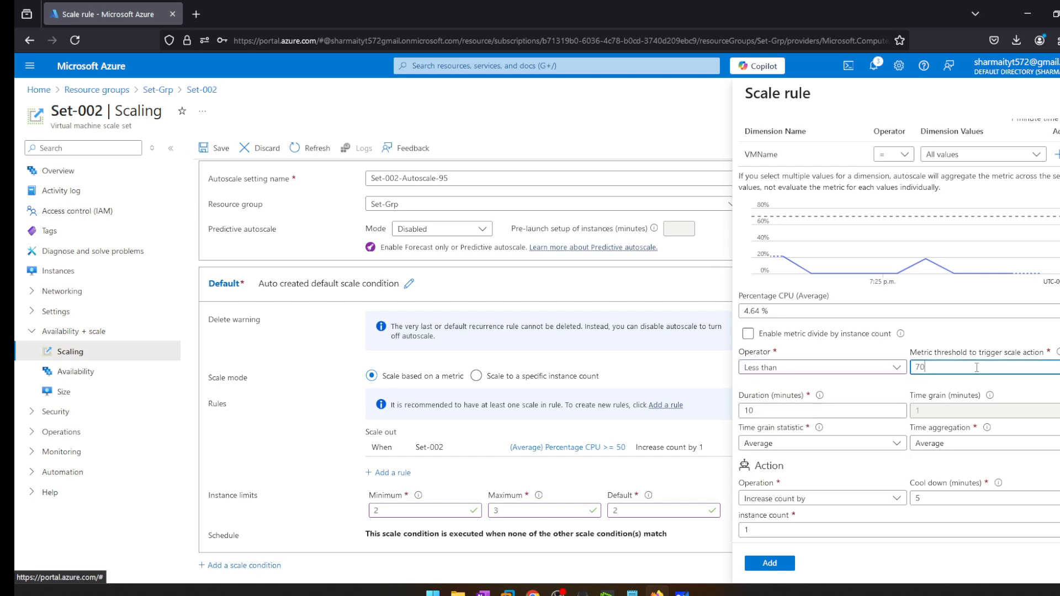
double_click(977, 367)
text(50)
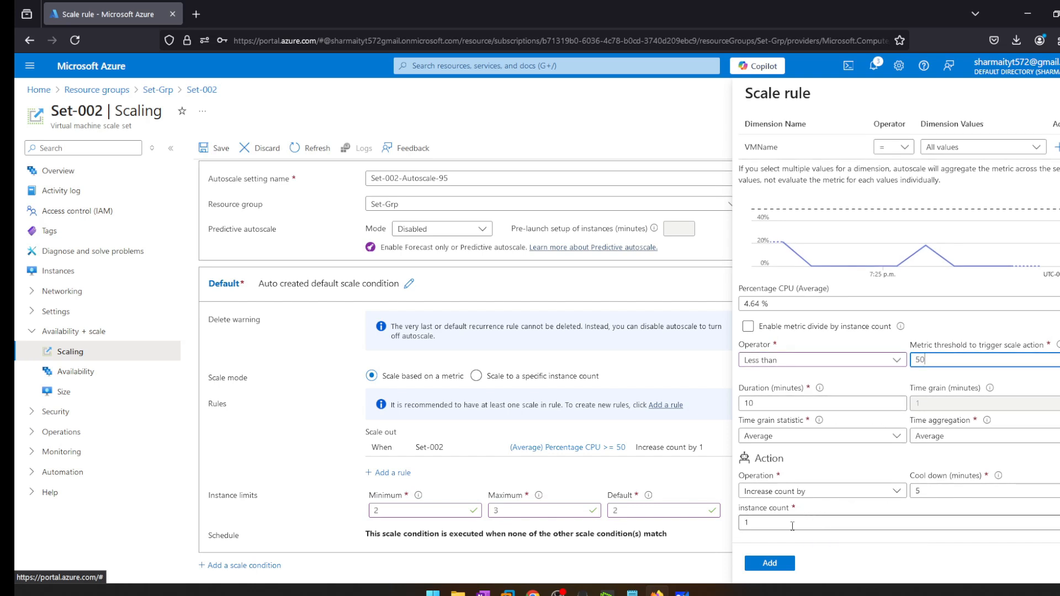
Step: Set the rule's operation to Decrease count by and add it as the scale-in rule
drag(776, 522, 748, 513)
click(781, 491)
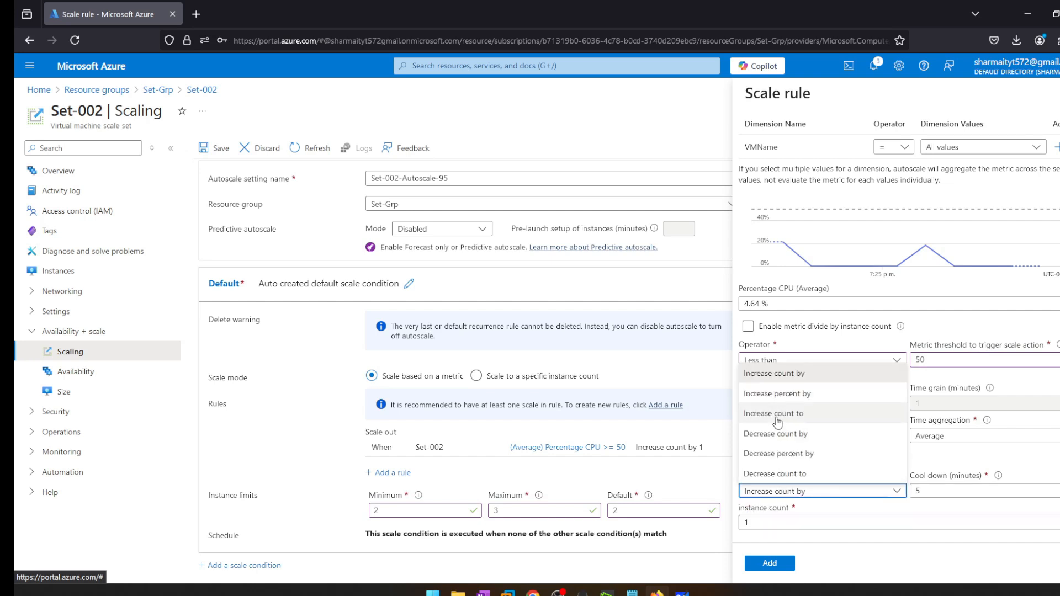
click(779, 442)
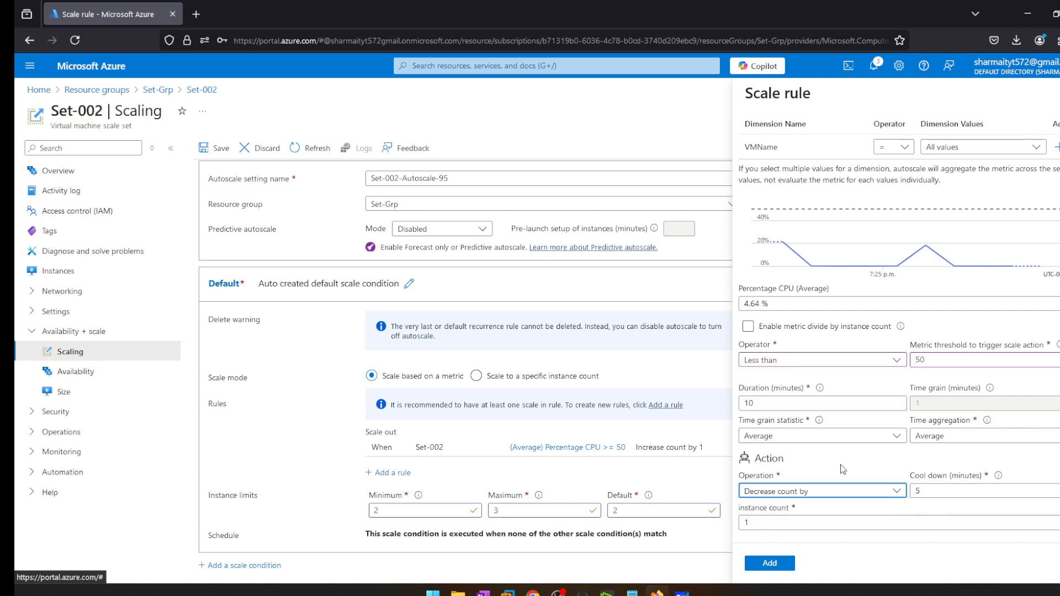
click(780, 519)
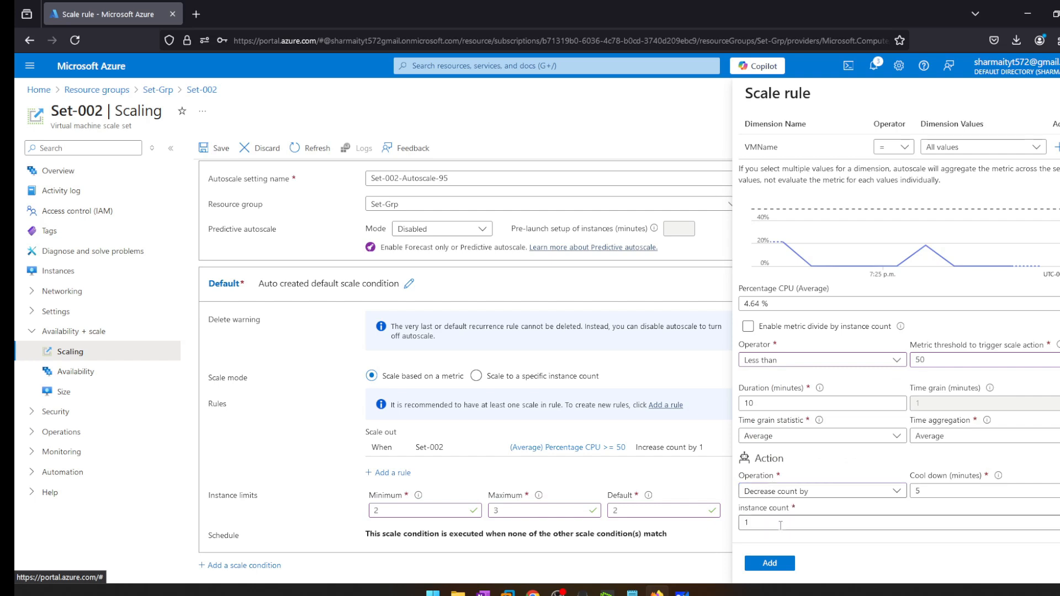
click(779, 563)
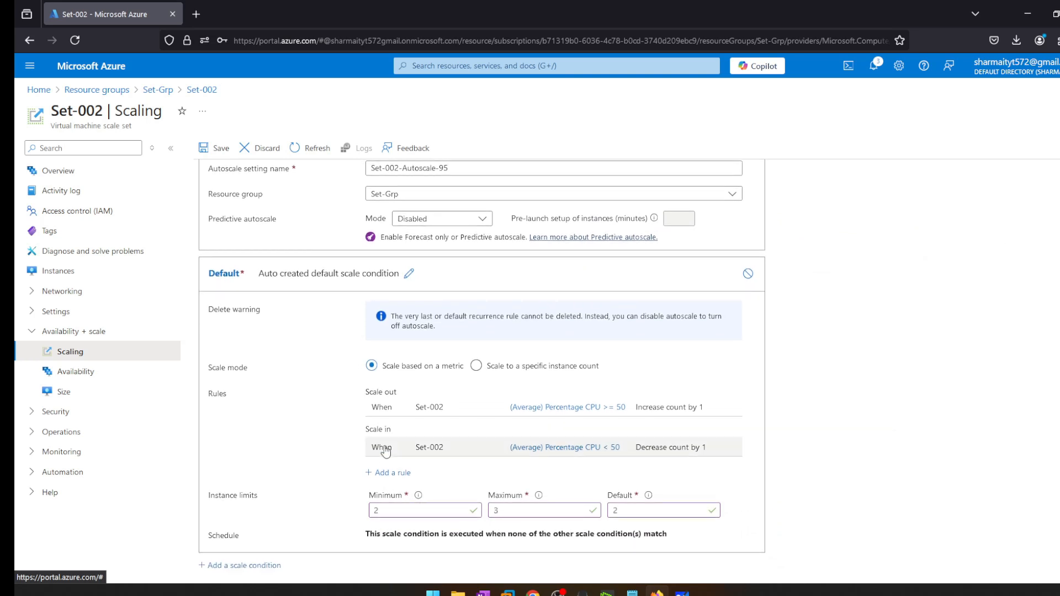
Step: Try to save the custom autoscale configuration with both scale rules
drag(364, 435, 393, 434)
click(374, 392)
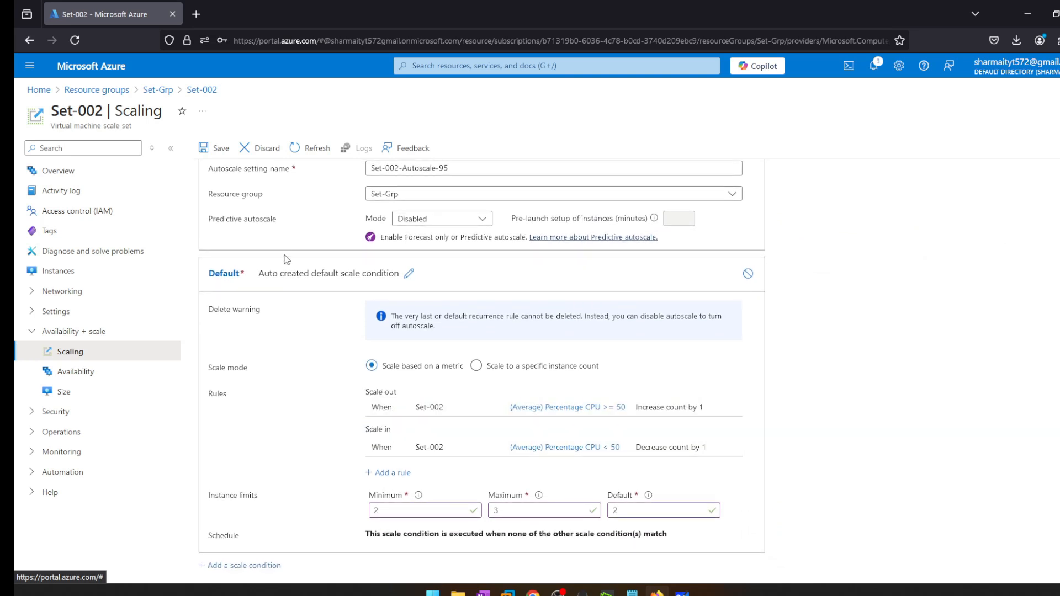
scroll(286, 259, up, 4)
click(214, 148)
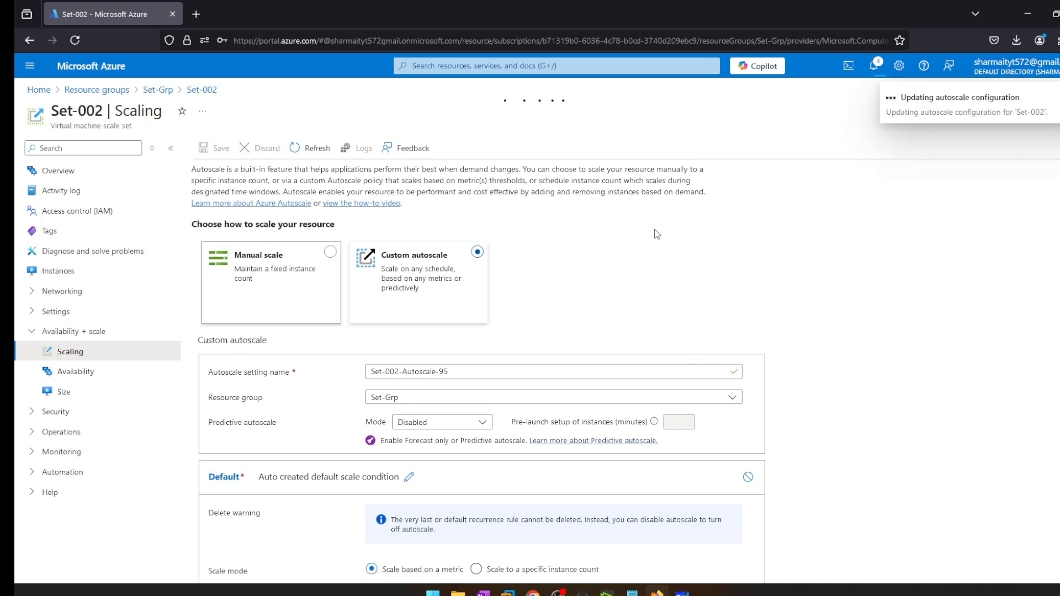
Step: Read the save error message on the scaling page and retry saving the autoscale settings
scroll(657, 410, down, 3)
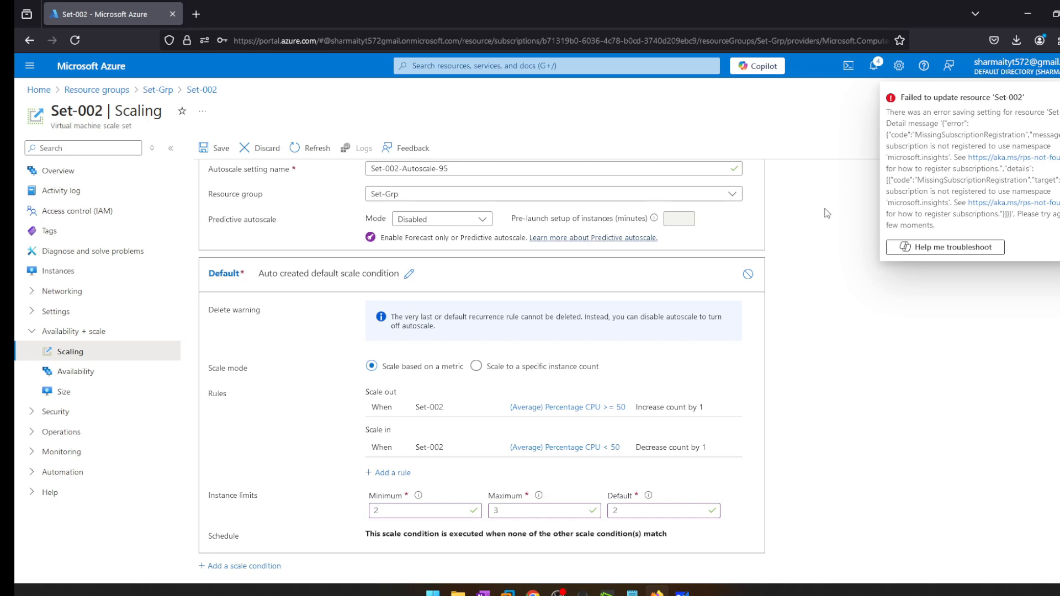
scroll(313, 370, up, 3)
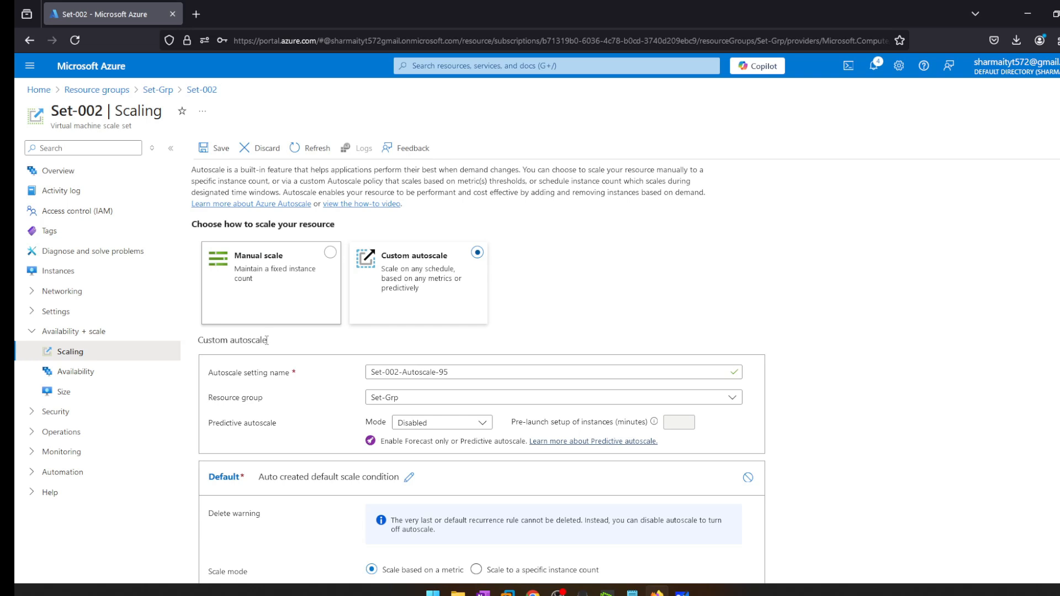
scroll(304, 381, down, 2)
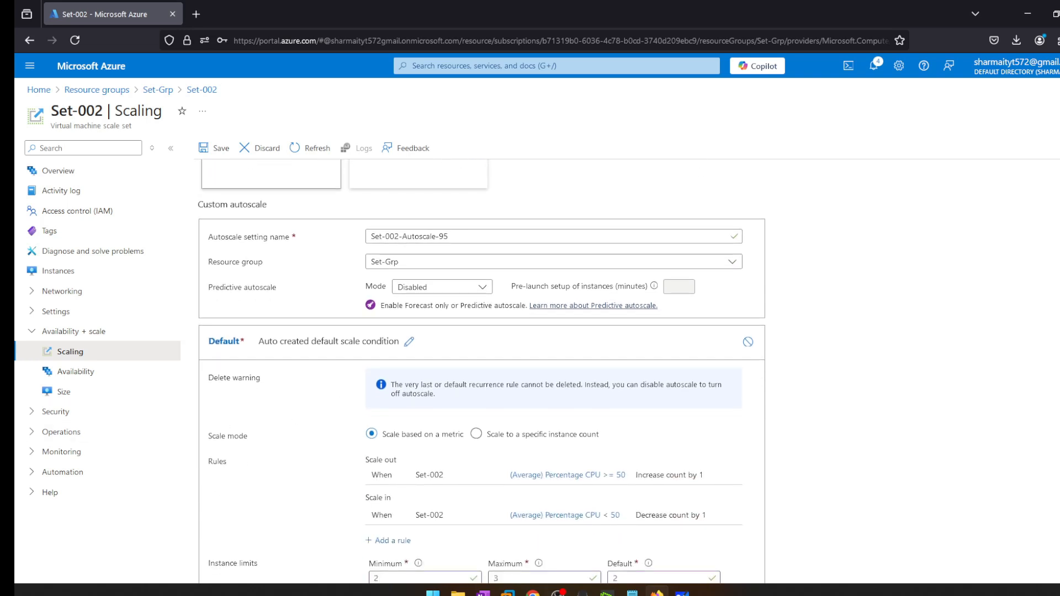
drag(220, 184, 326, 175)
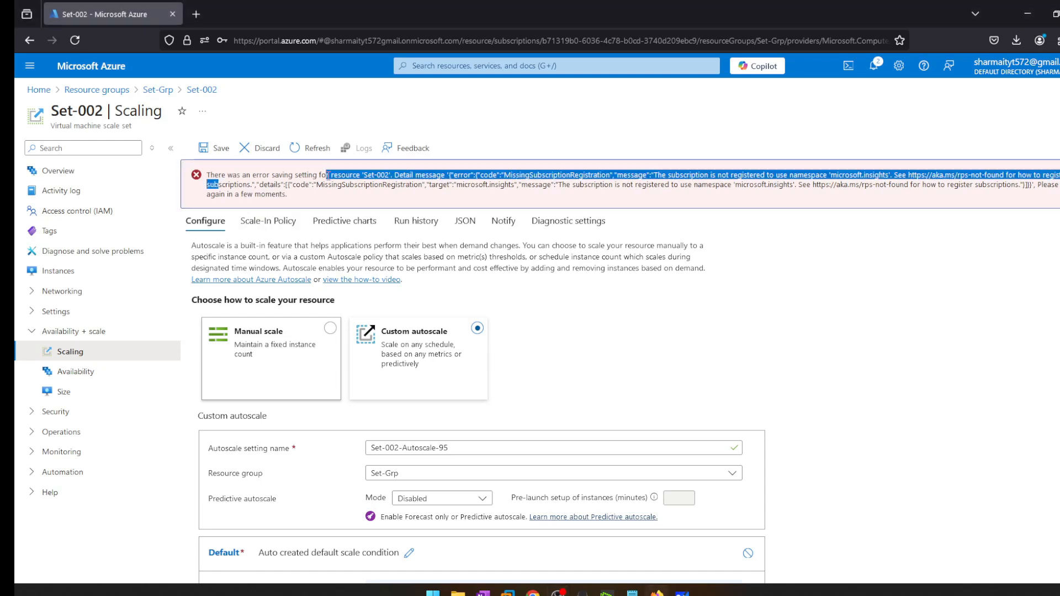
click(311, 185)
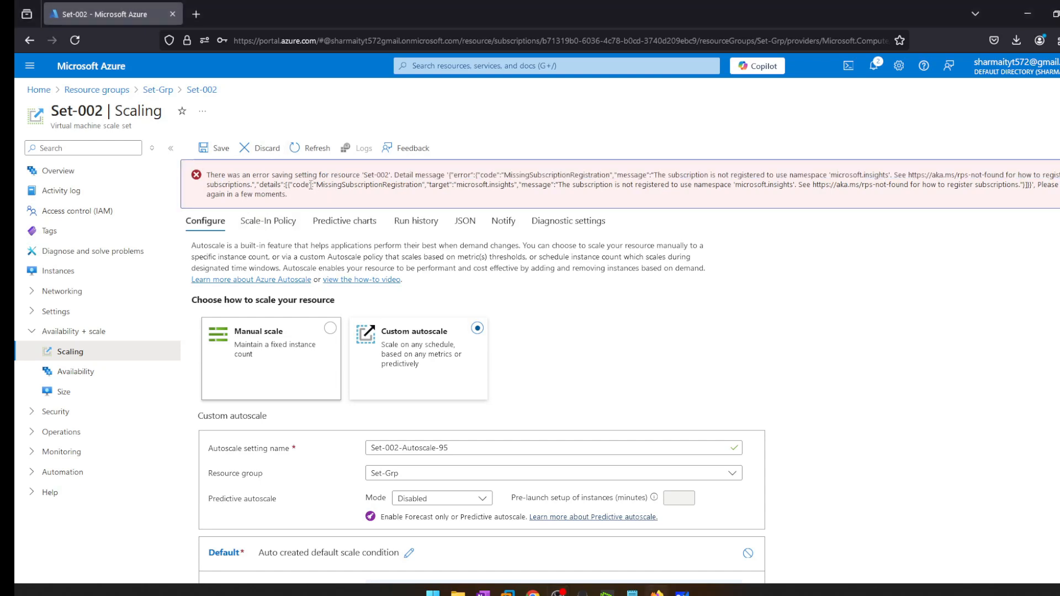
click(215, 149)
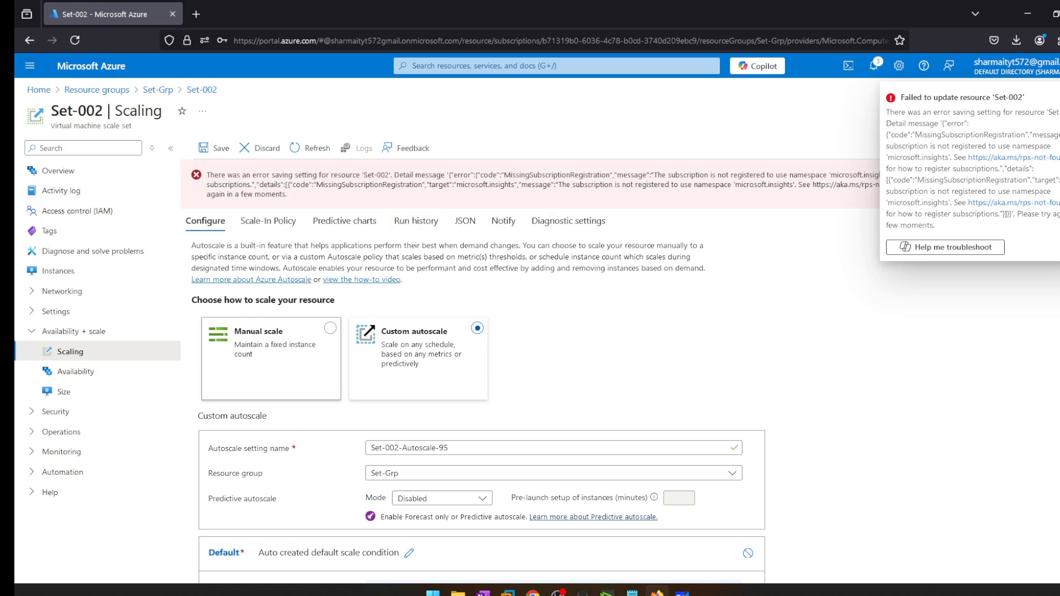
Step: Highlight the unregistered namespace named in the save error message
drag(655, 175, 834, 182)
key(ctrl+c)
click(689, 185)
click(858, 178)
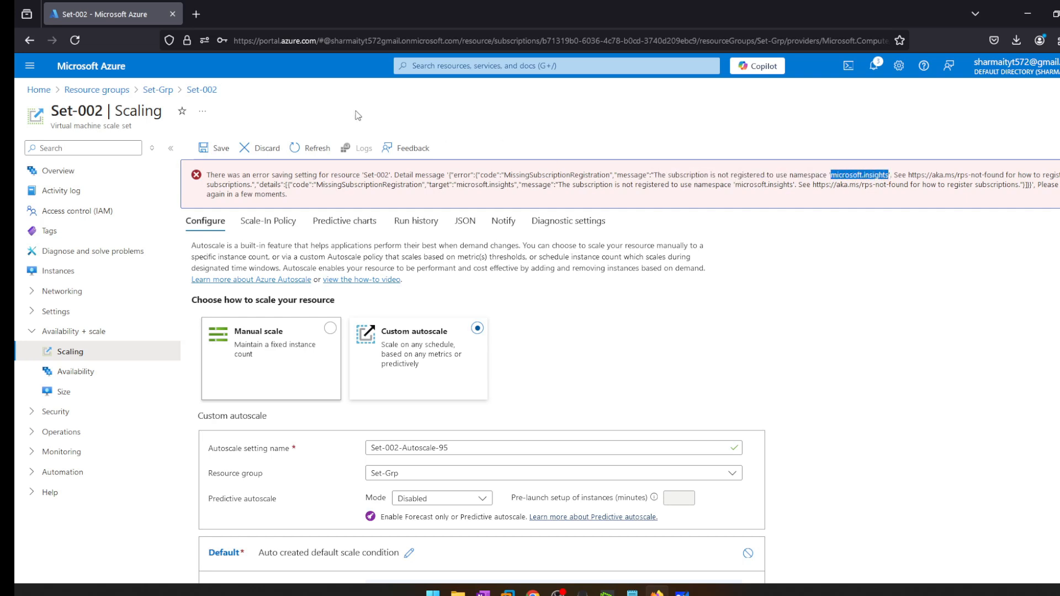
Step: Duplicate the portal tab and open the Azure subscription's overview from the search bar
right_click(141, 15)
click(204, 108)
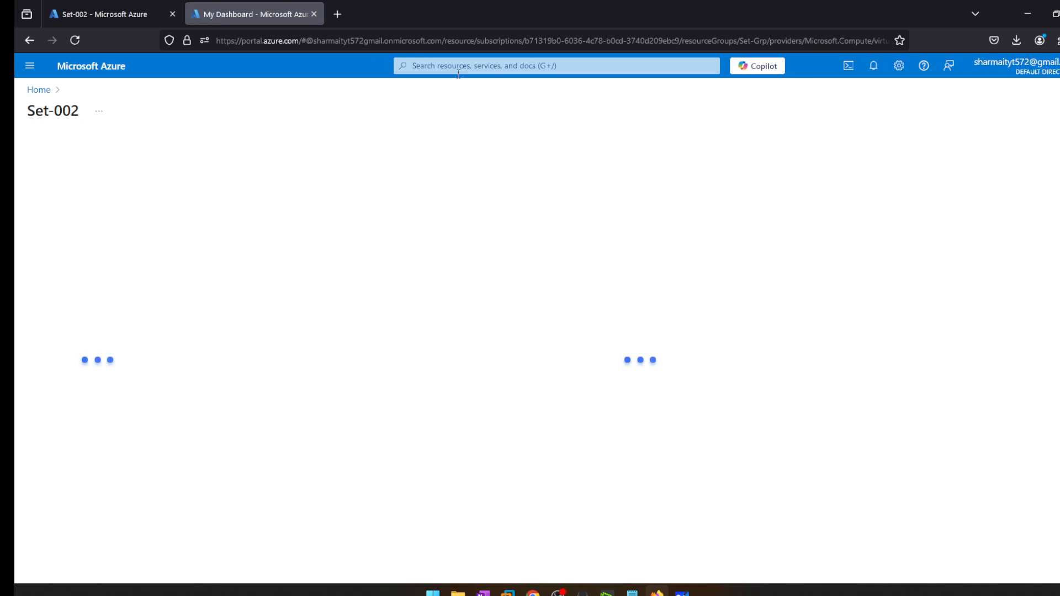
click(458, 72)
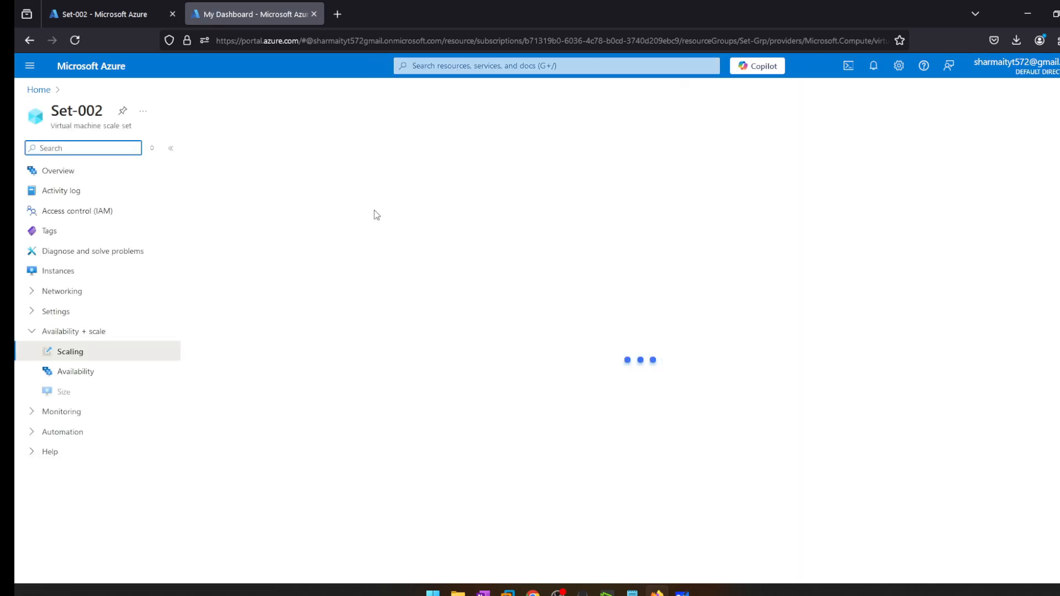
click(542, 66)
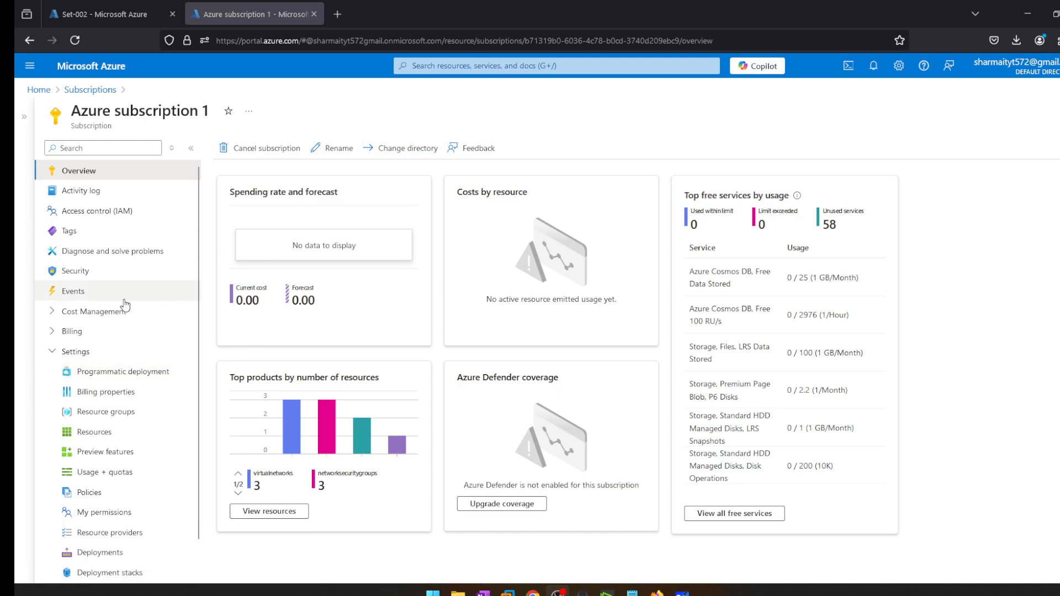
Step: Open the subscription's resource providers, filter for microsoft.insights, and register that provider
scroll(111, 273, down, 1)
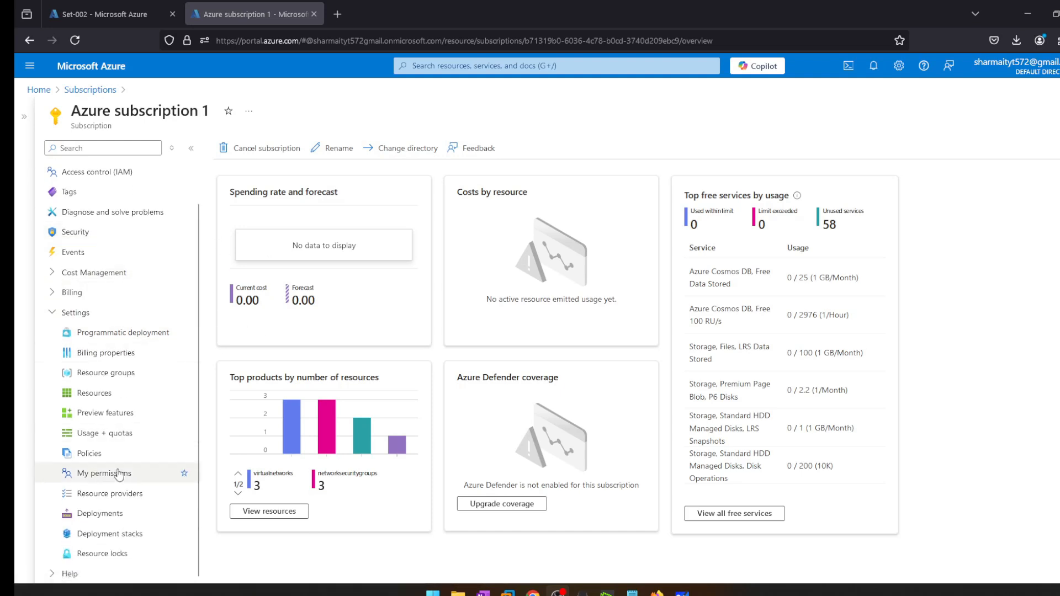
click(102, 497)
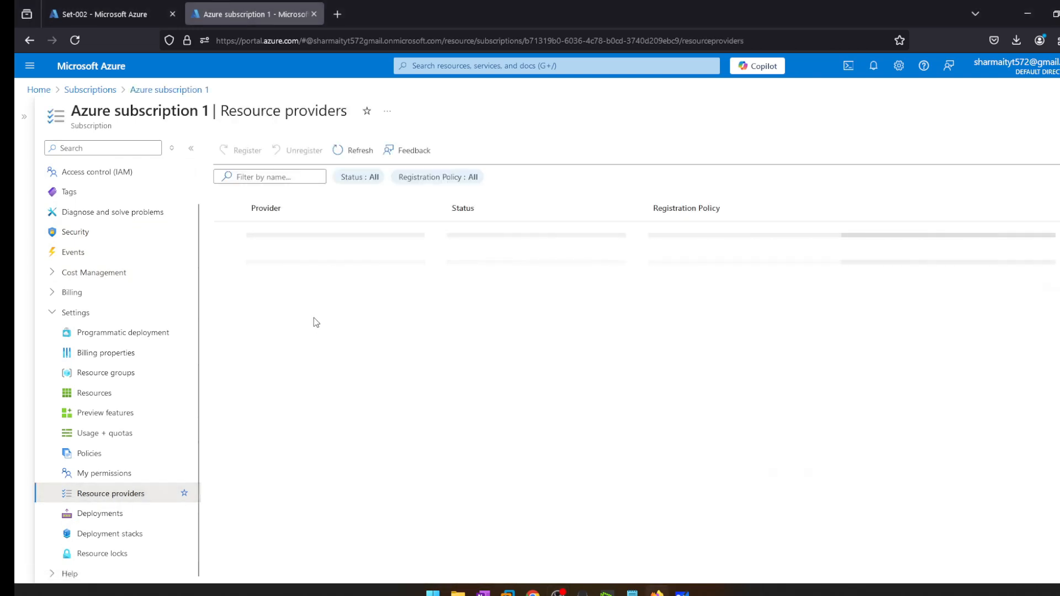
click(263, 177)
key(ctrl+v)
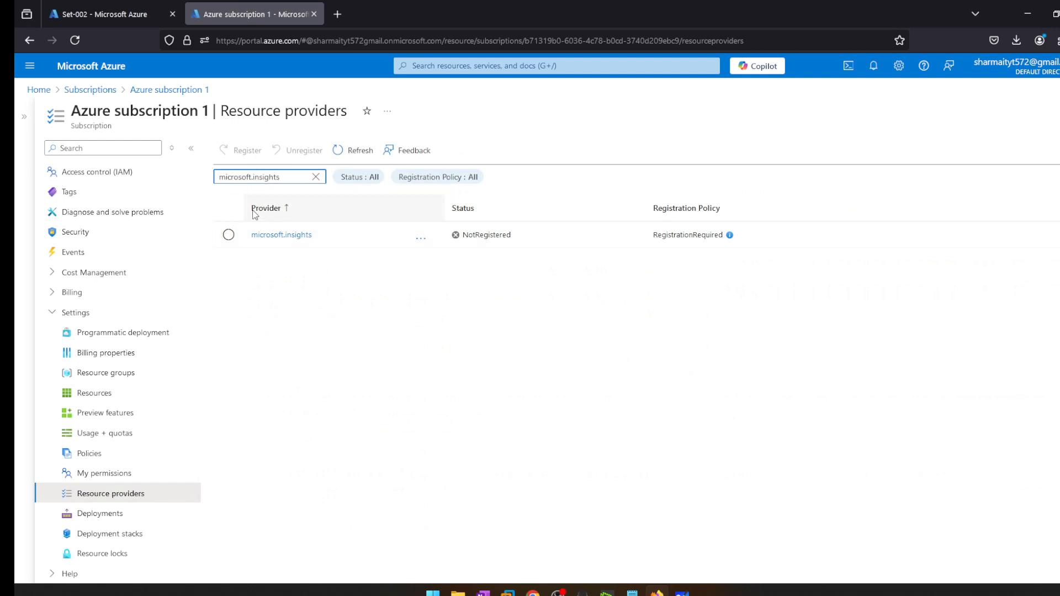
click(229, 238)
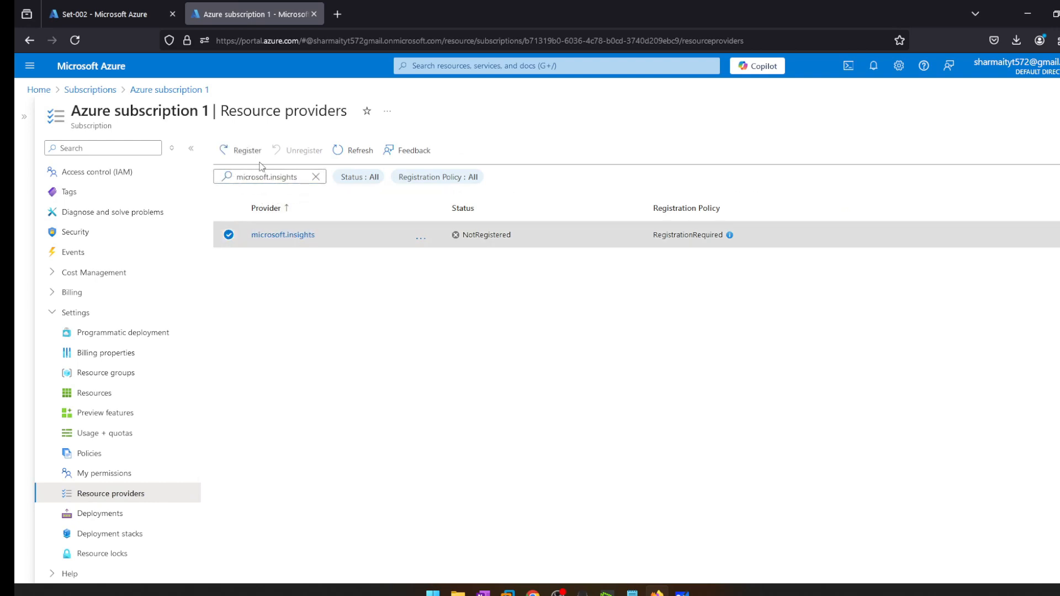
click(243, 151)
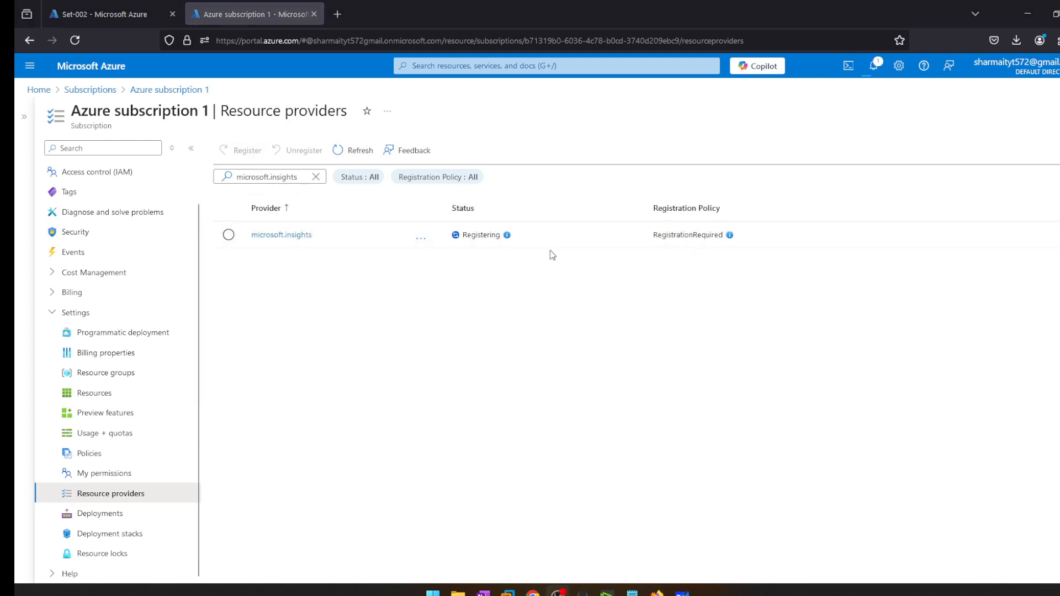
Step: Check the microsoft.insights provider's registration status and close the subscription tab
click(525, 241)
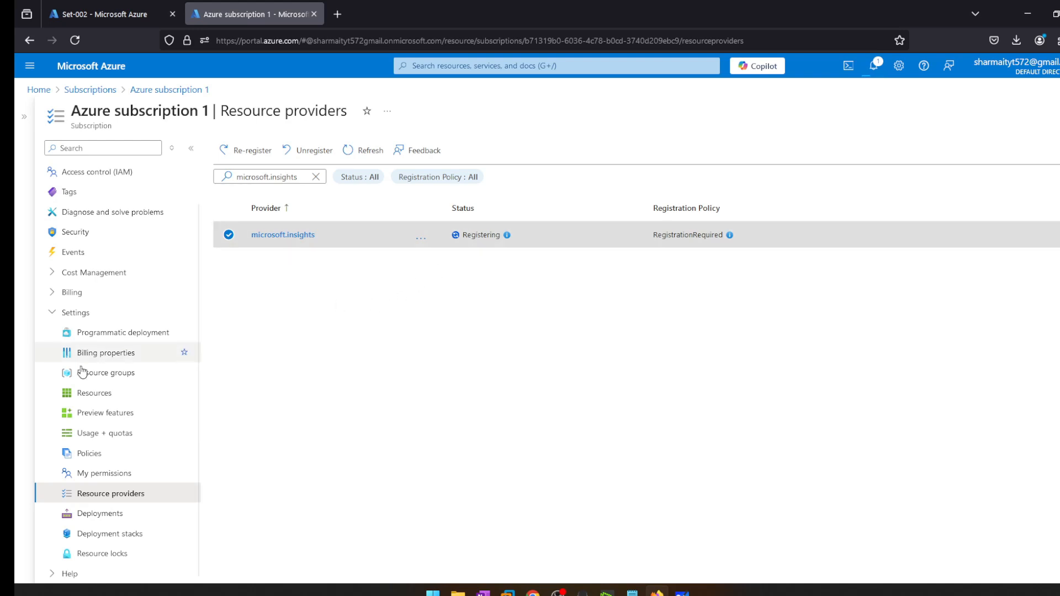
click(136, 14)
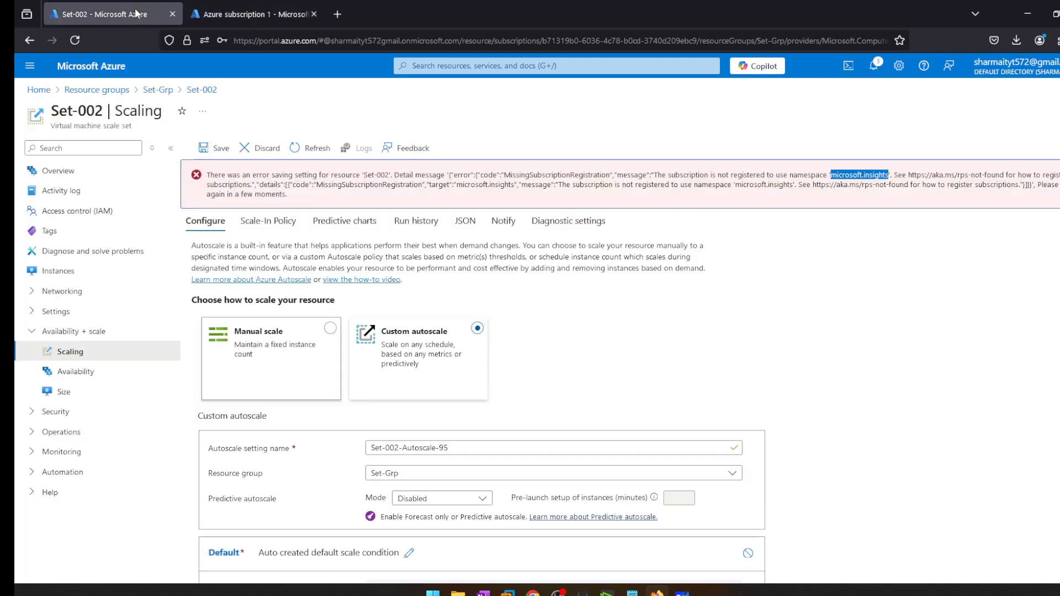
click(248, 14)
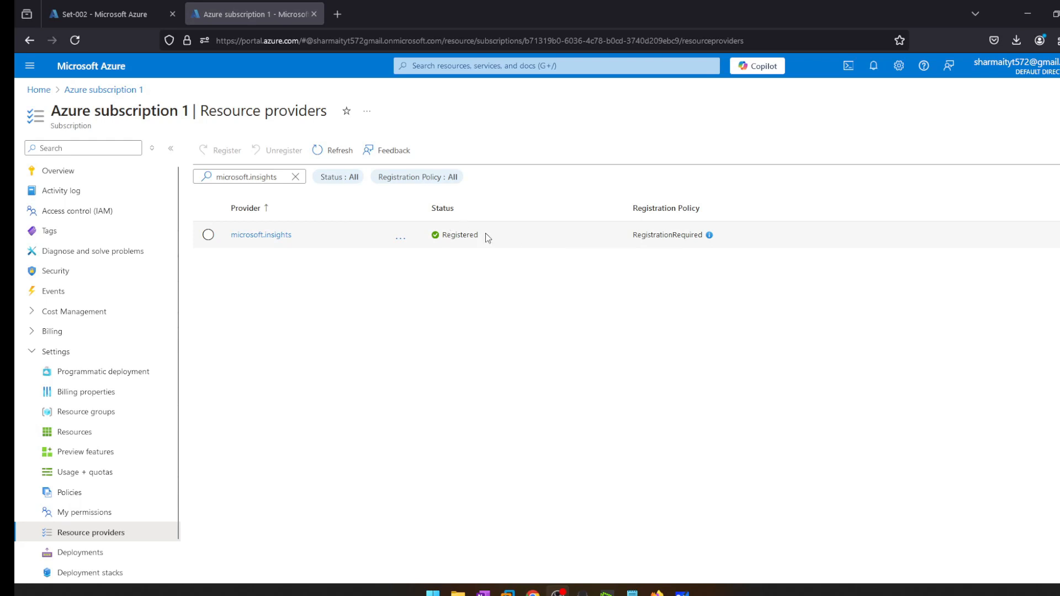
drag(486, 234, 450, 235)
click(439, 237)
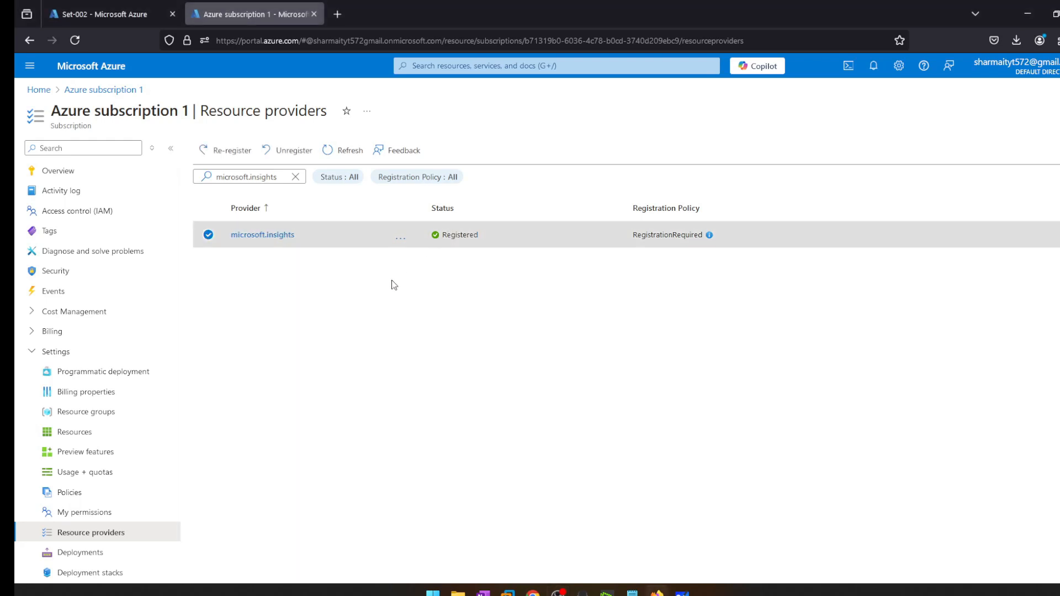
click(313, 15)
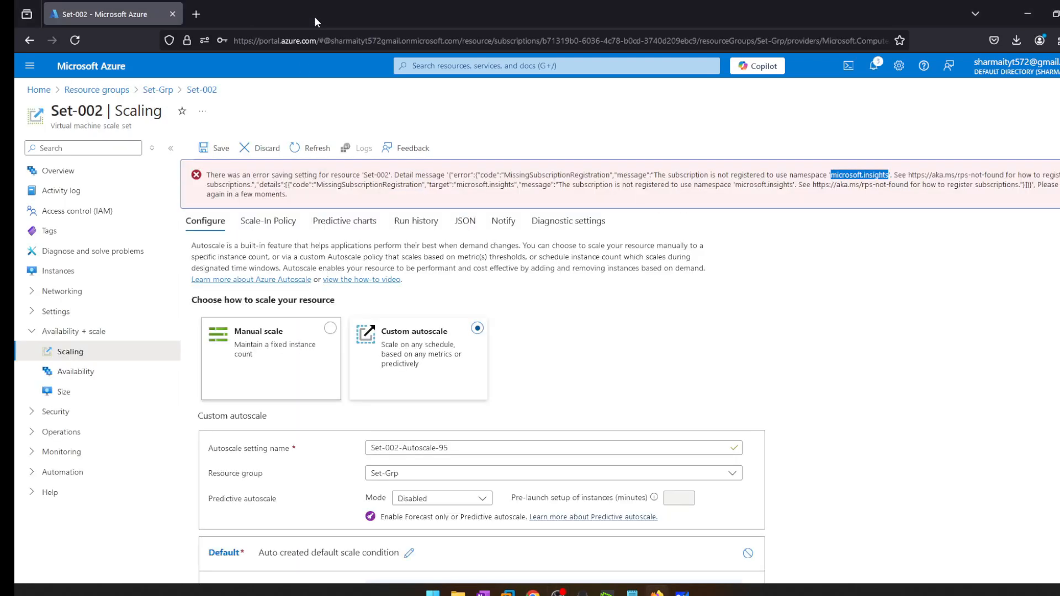
Step: Save the custom autoscale settings again and check the notifications for the update result
scroll(547, 375, down, 5)
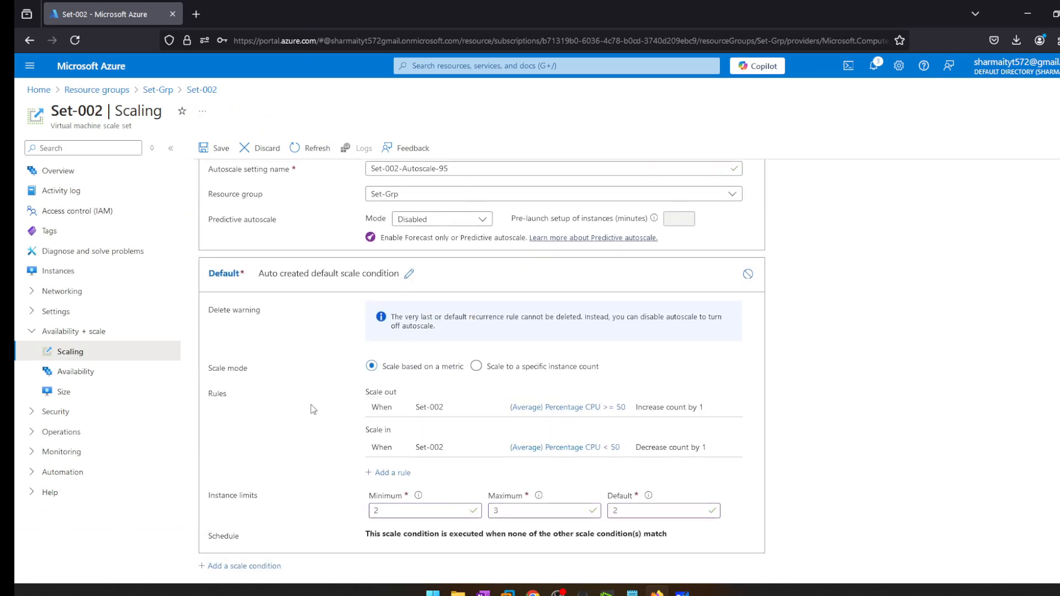
click(215, 148)
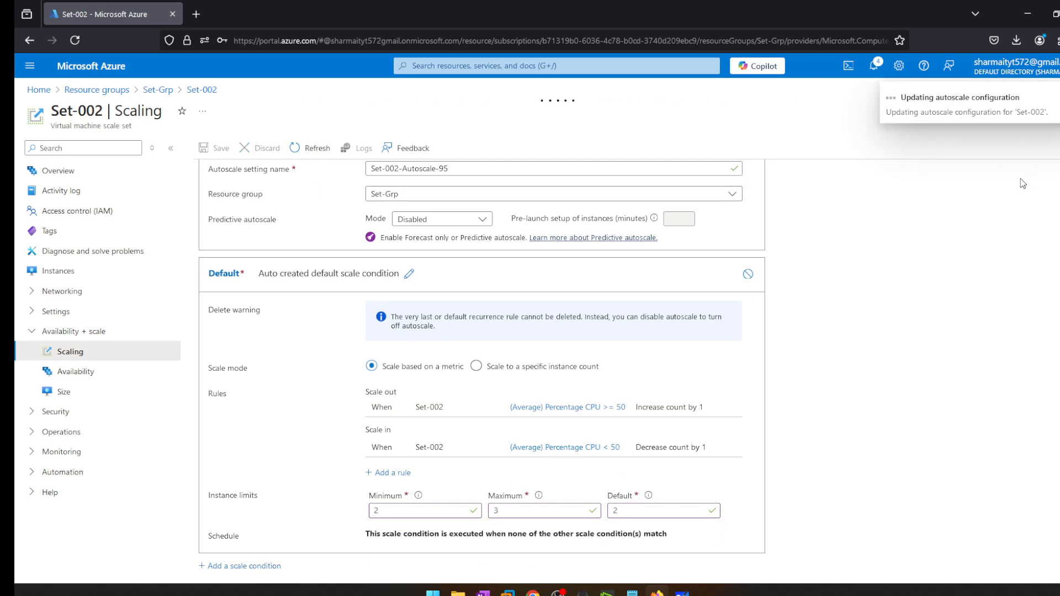
click(882, 73)
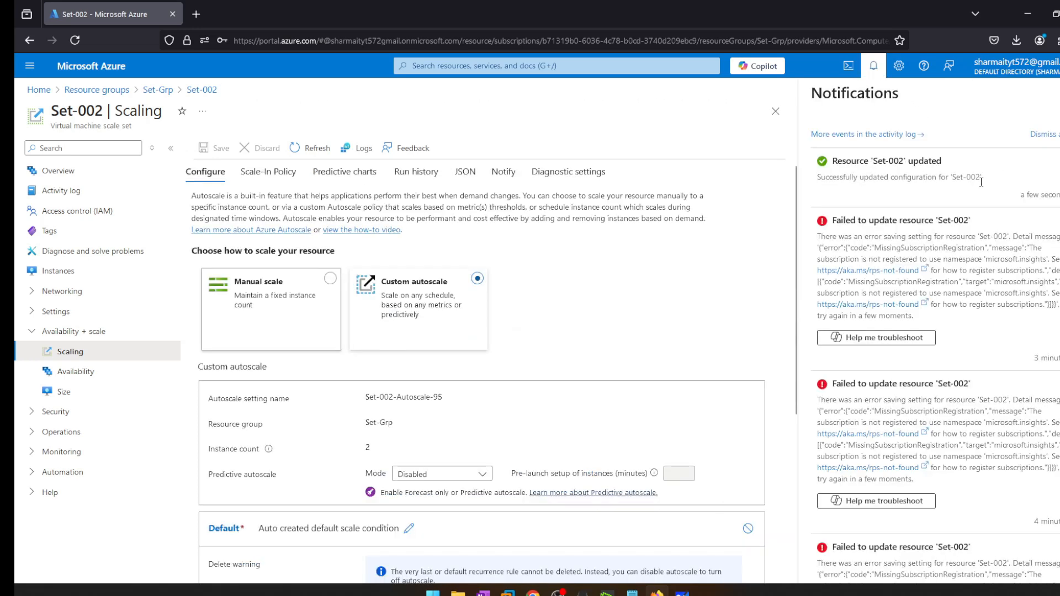
drag(981, 182, 856, 163)
click(740, 154)
click(715, 149)
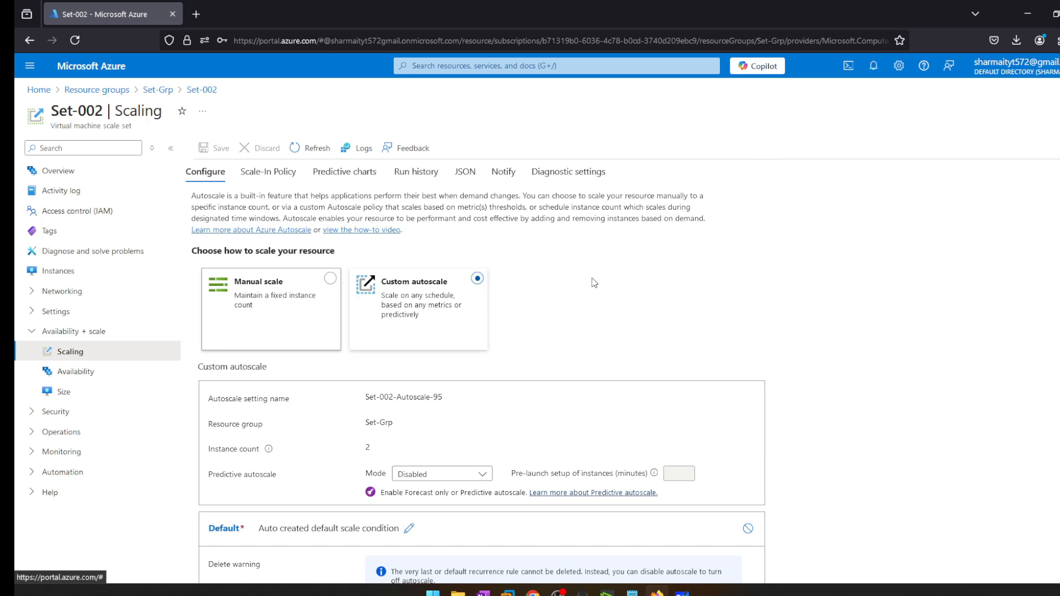
Step: Review the scale set's running instances and the saved autoscale rules and instance limits
scroll(594, 283, down, 5)
scroll(618, 307, up, 4)
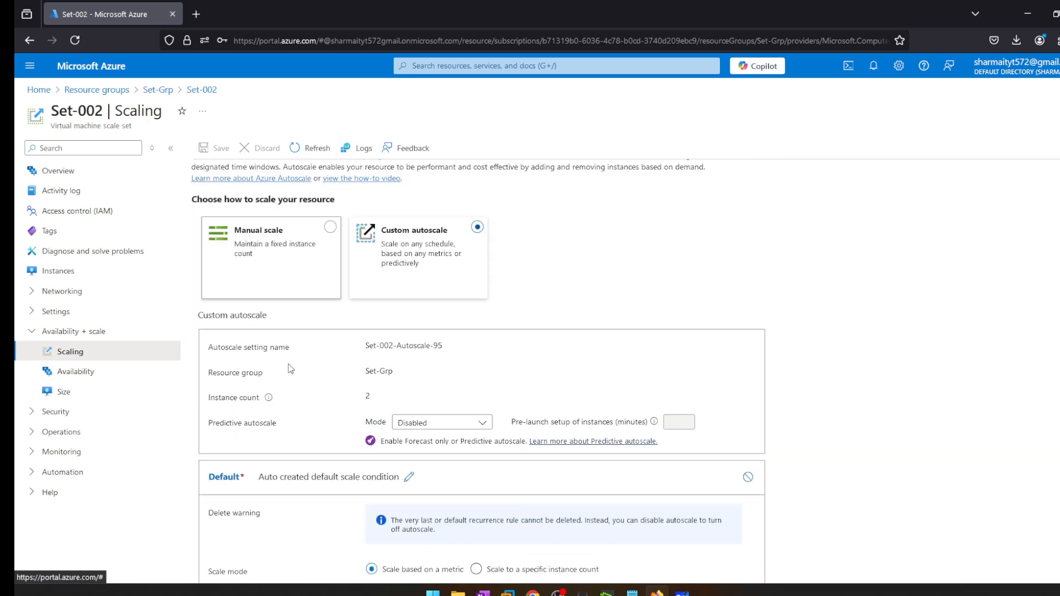
click(76, 279)
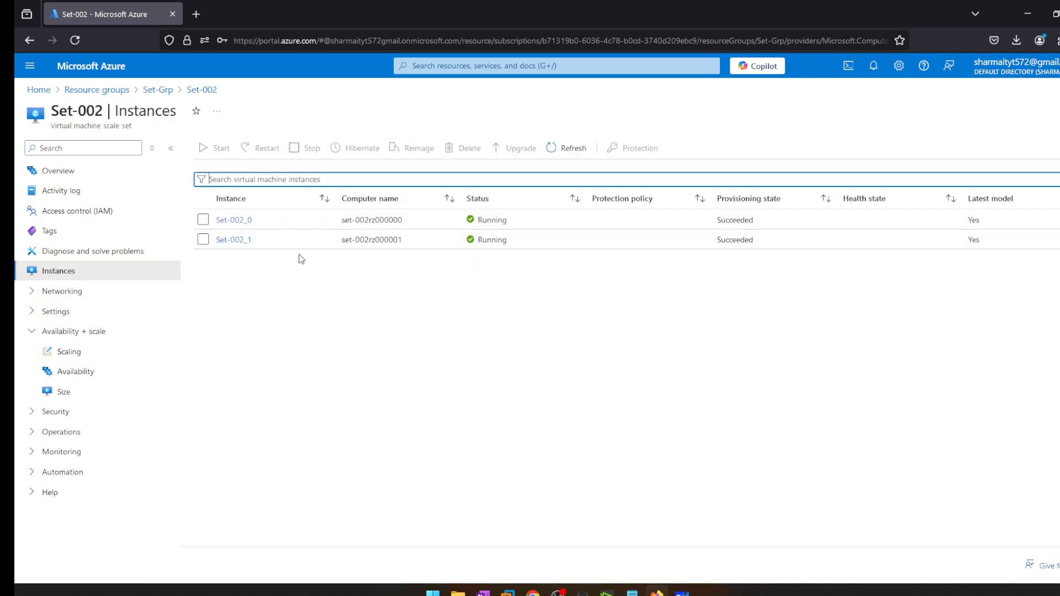
drag(236, 252, 211, 224)
click(271, 302)
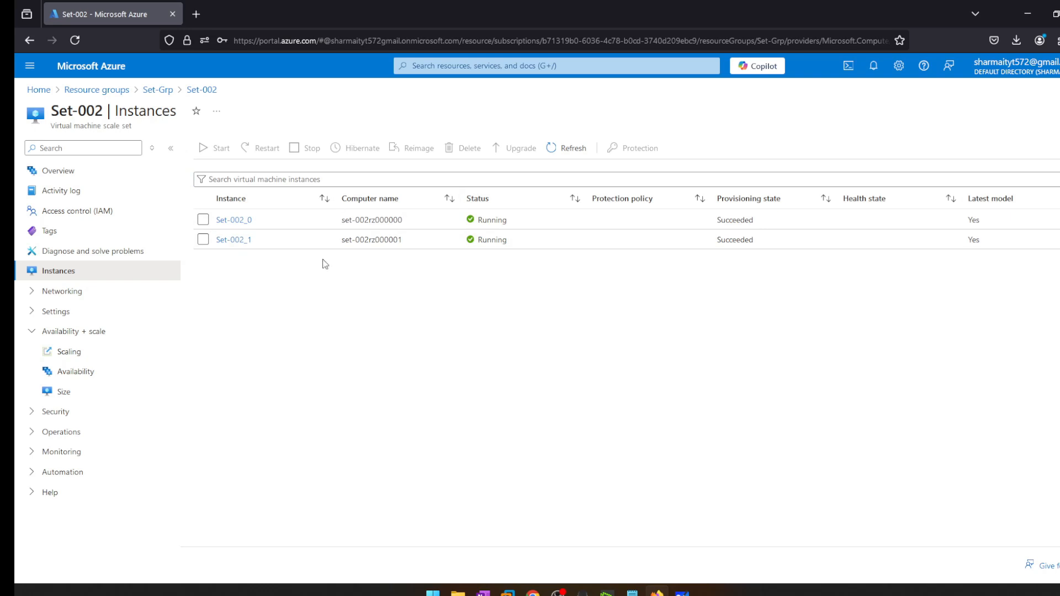
click(97, 351)
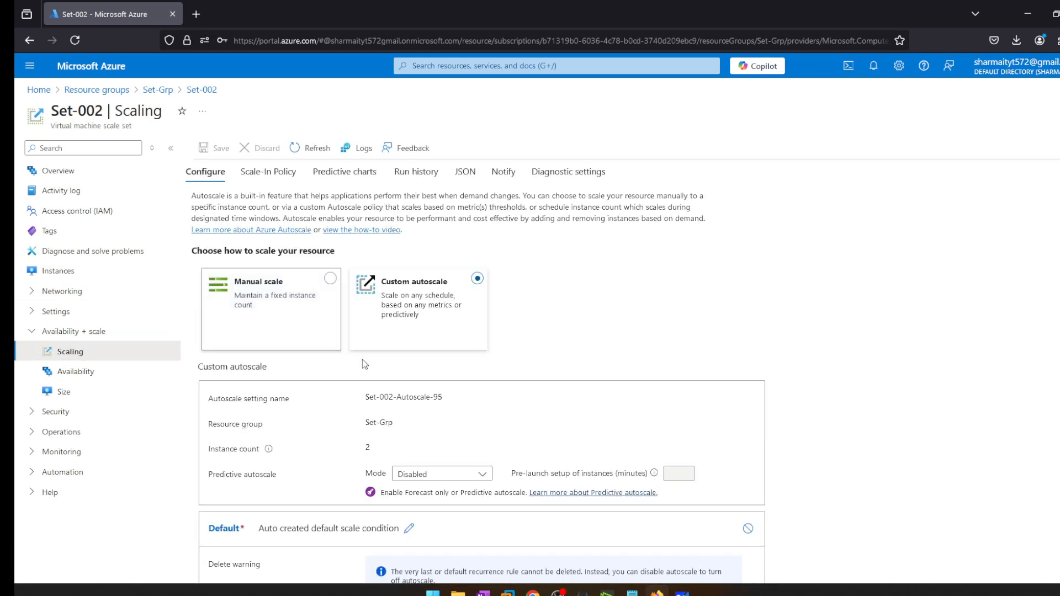
scroll(308, 351, down, 5)
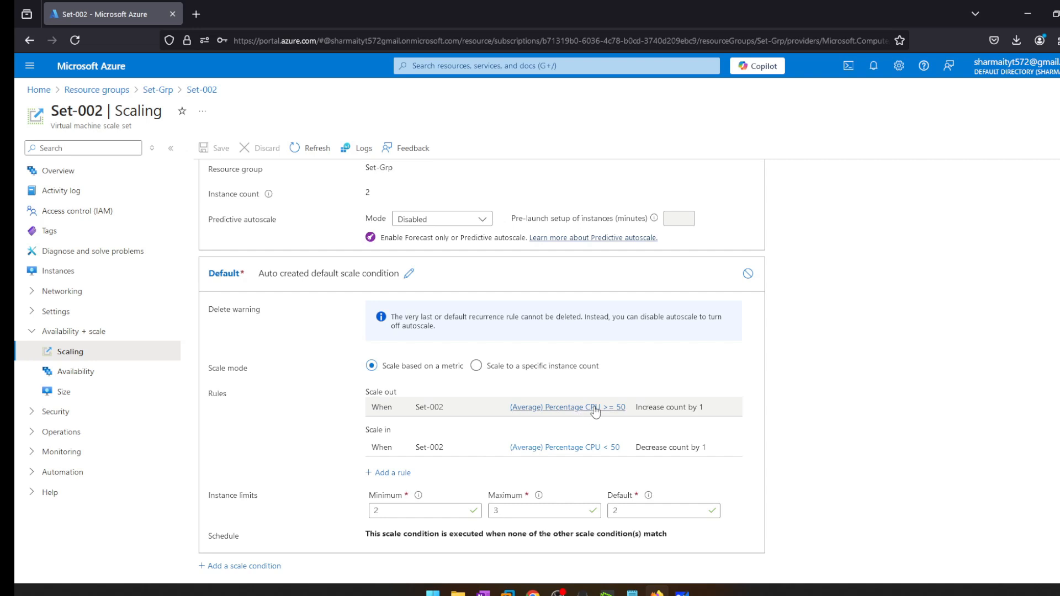
scroll(292, 373, up, 5)
scroll(294, 366, down, 3)
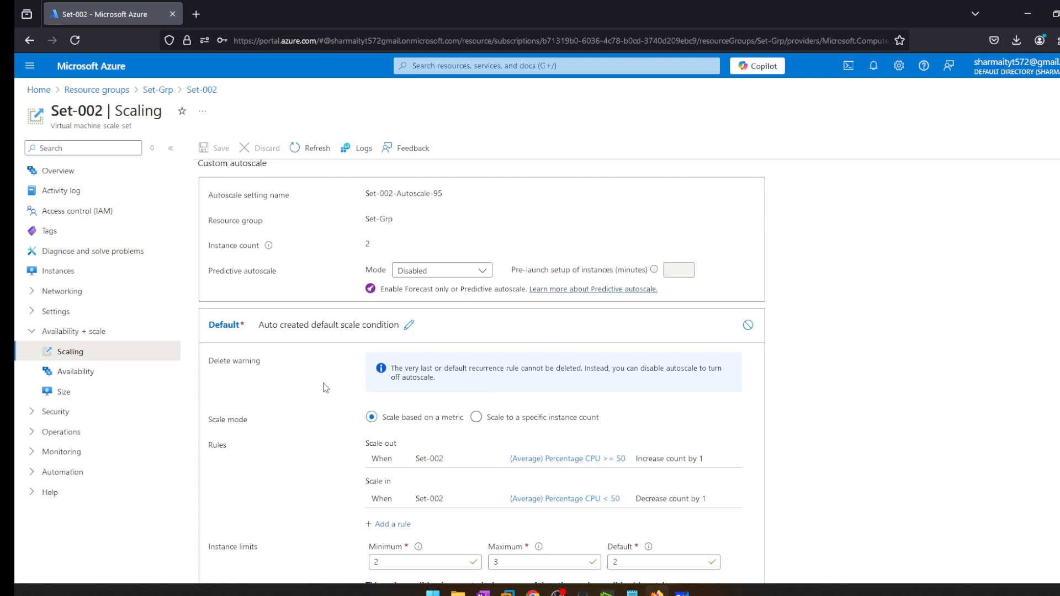
scroll(325, 388, up, 3)
scroll(325, 387, down, 4)
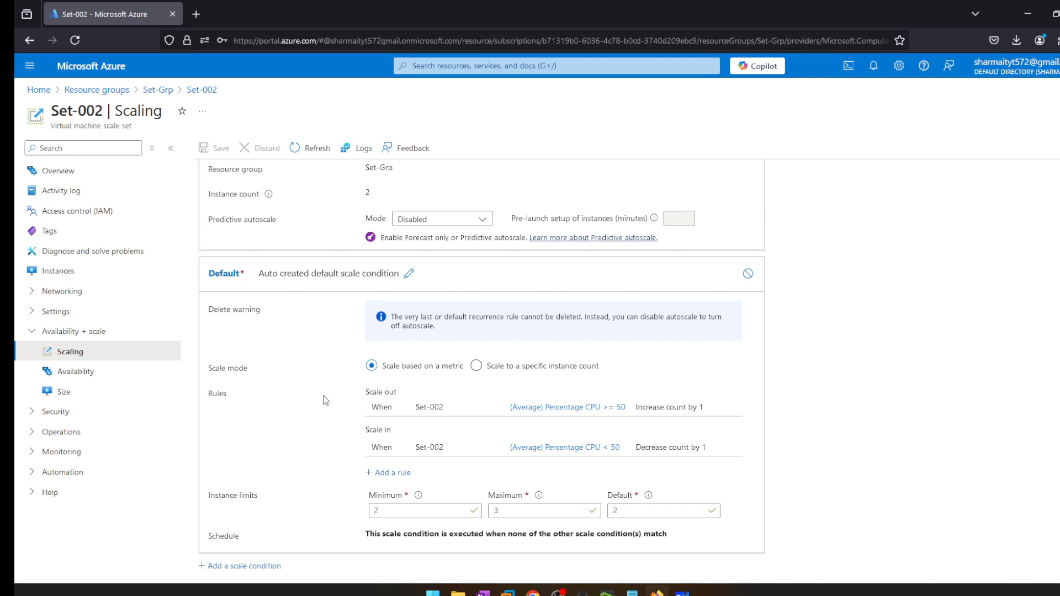
scroll(294, 329, up, 5)
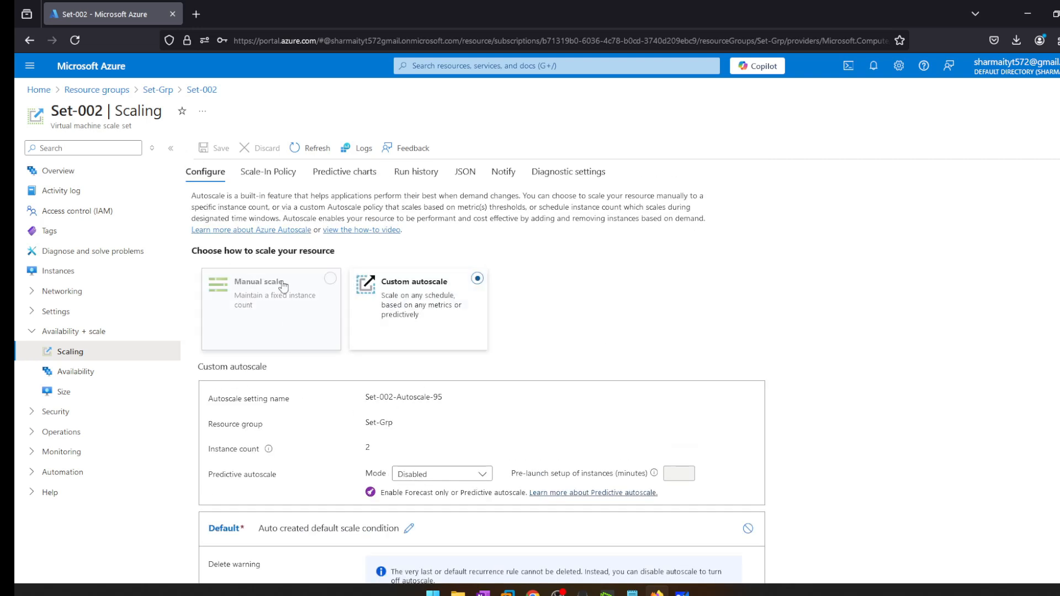
Step: Open the autoscale Notify settings and read the notification options and administrator notice
click(507, 175)
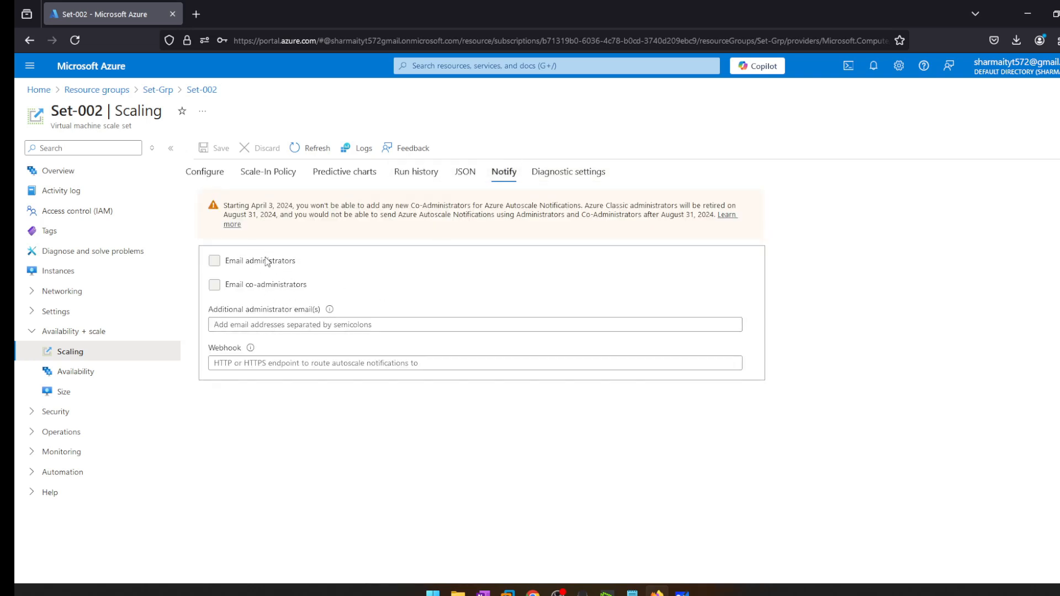
drag(251, 205, 319, 208)
click(319, 210)
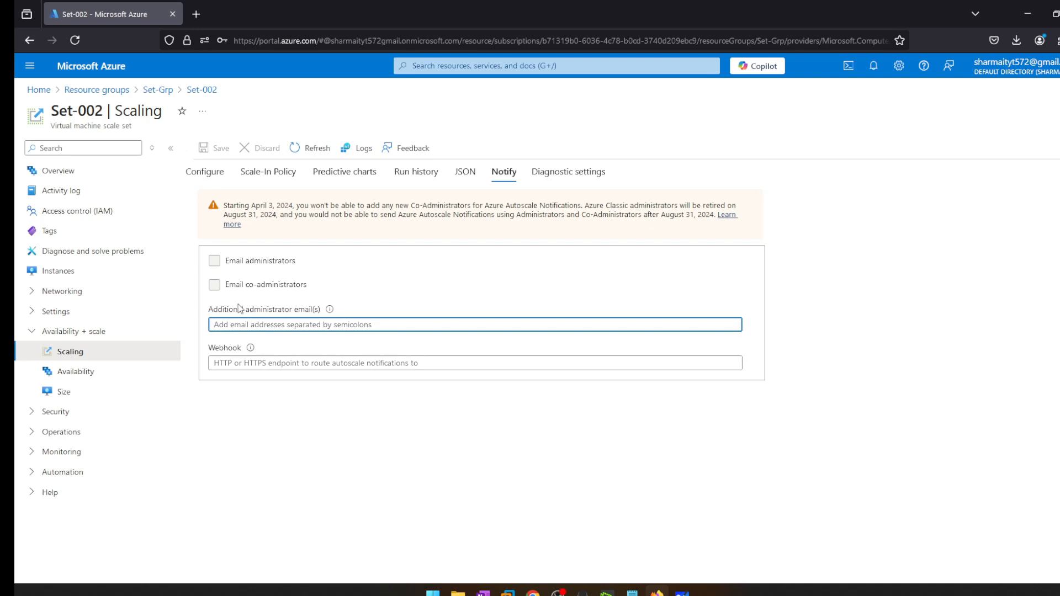
click(325, 219)
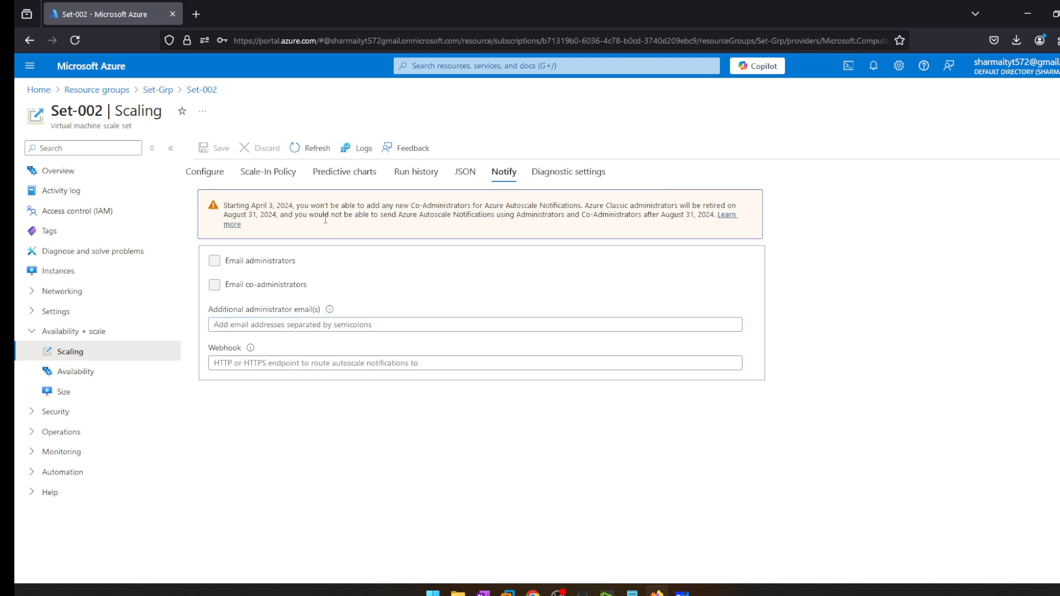